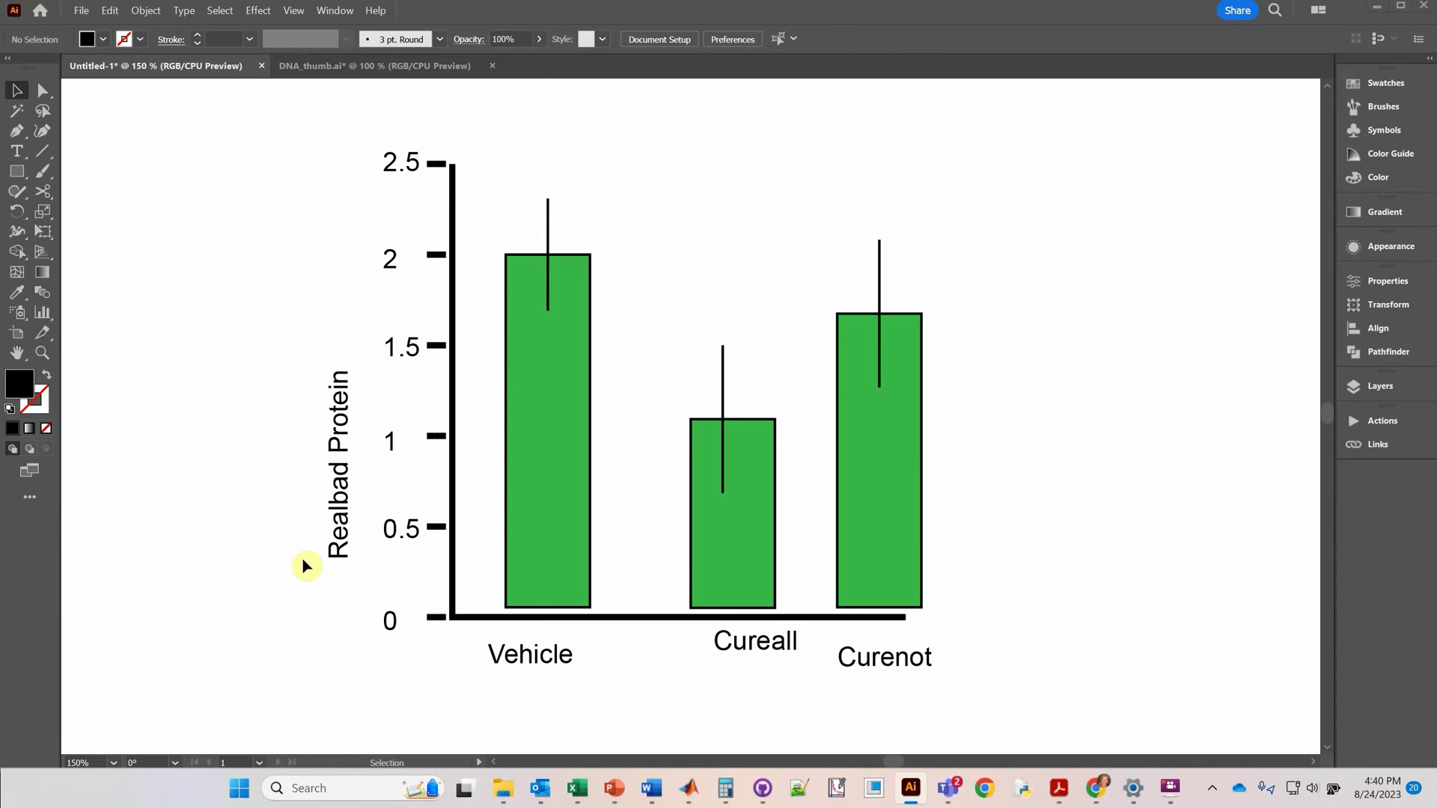
# Step: Centre the paragraph alignment of the "Realbad Protein" axis title and add the axis line path to the selection
pyautogui.click(340, 449)
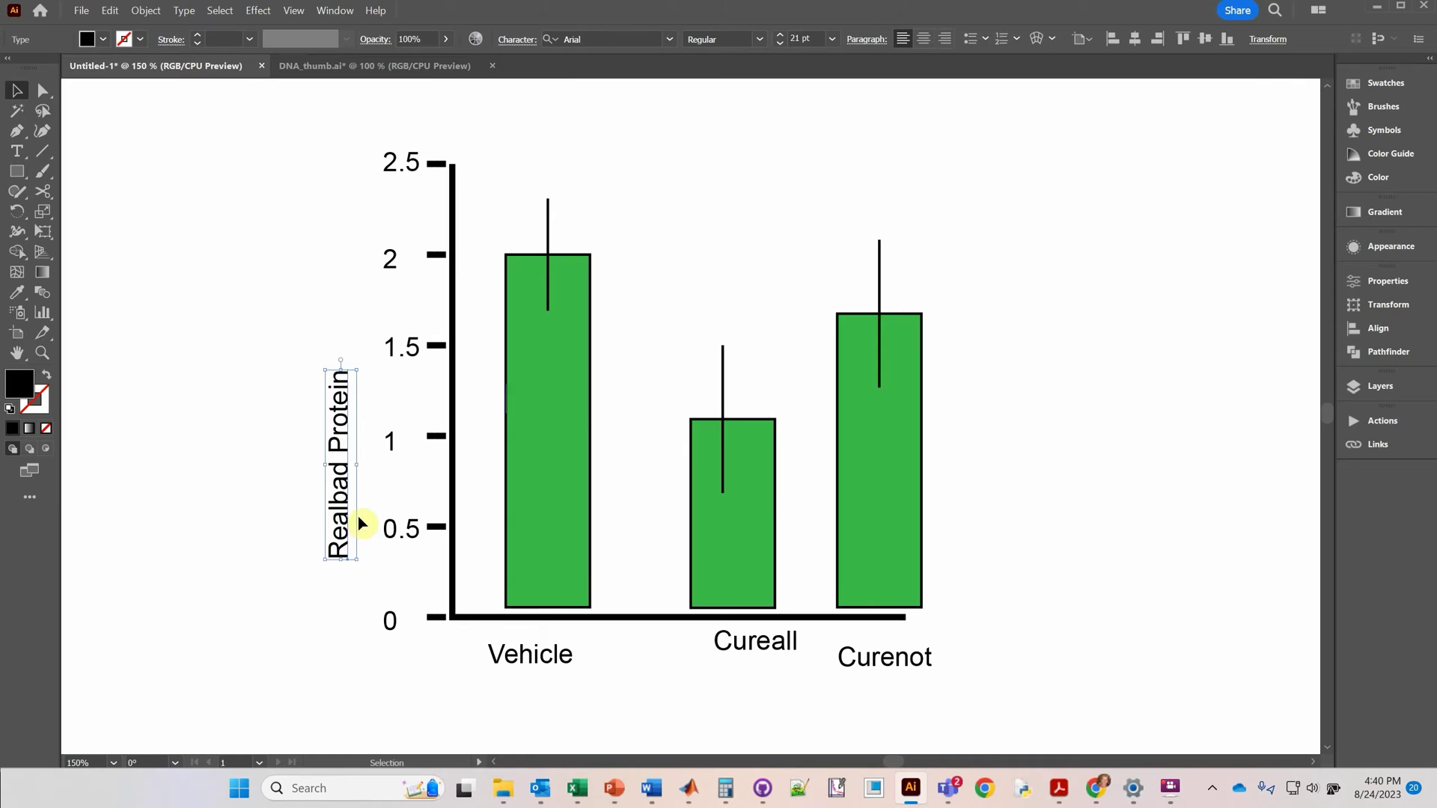
pyautogui.click(926, 41)
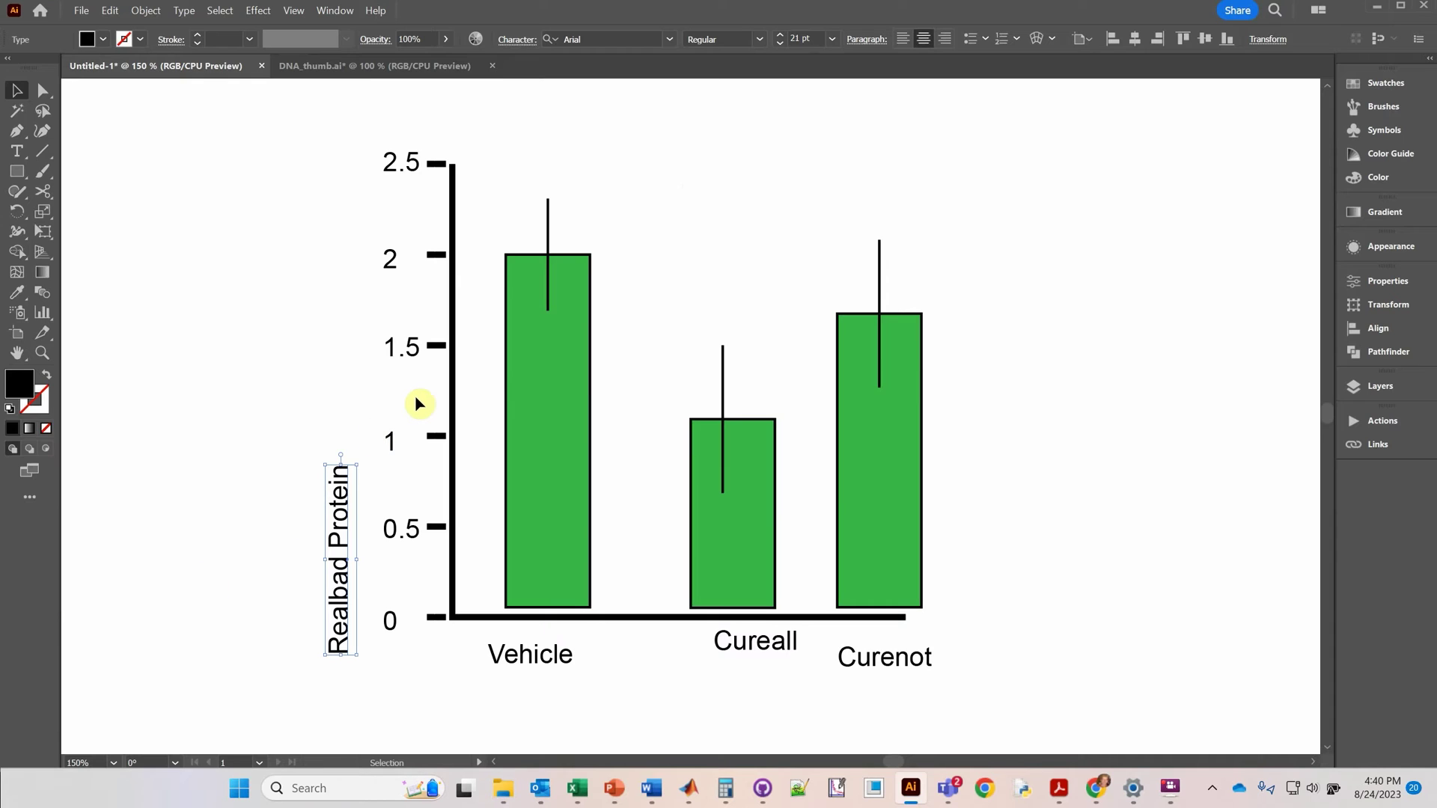
pyautogui.keyDown('shift'); pyautogui.click(454, 390); pyautogui.keyUp('shift')
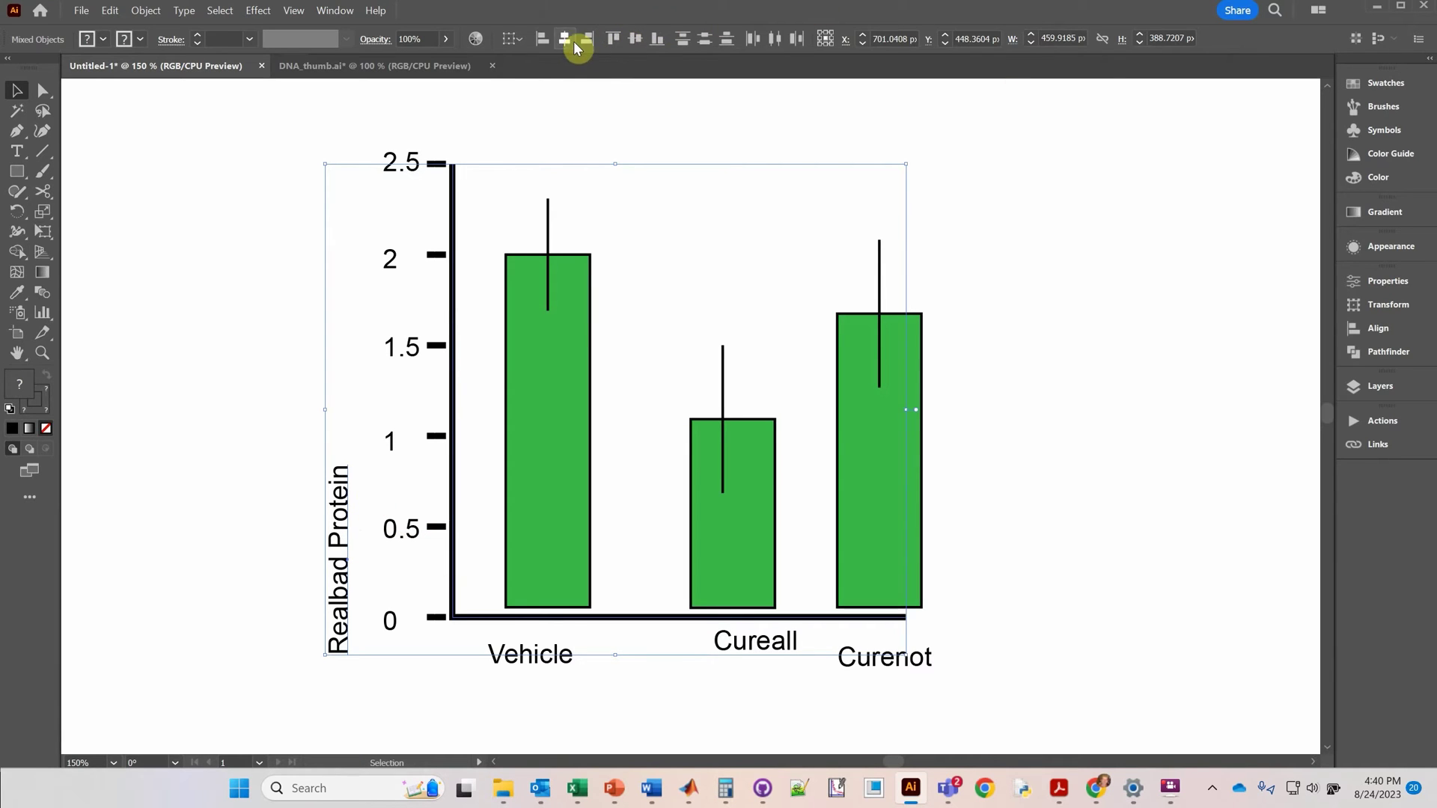
# Step: Try to centre the axis title and the axis path vertically on each other without a key object
pyautogui.click(633, 42)
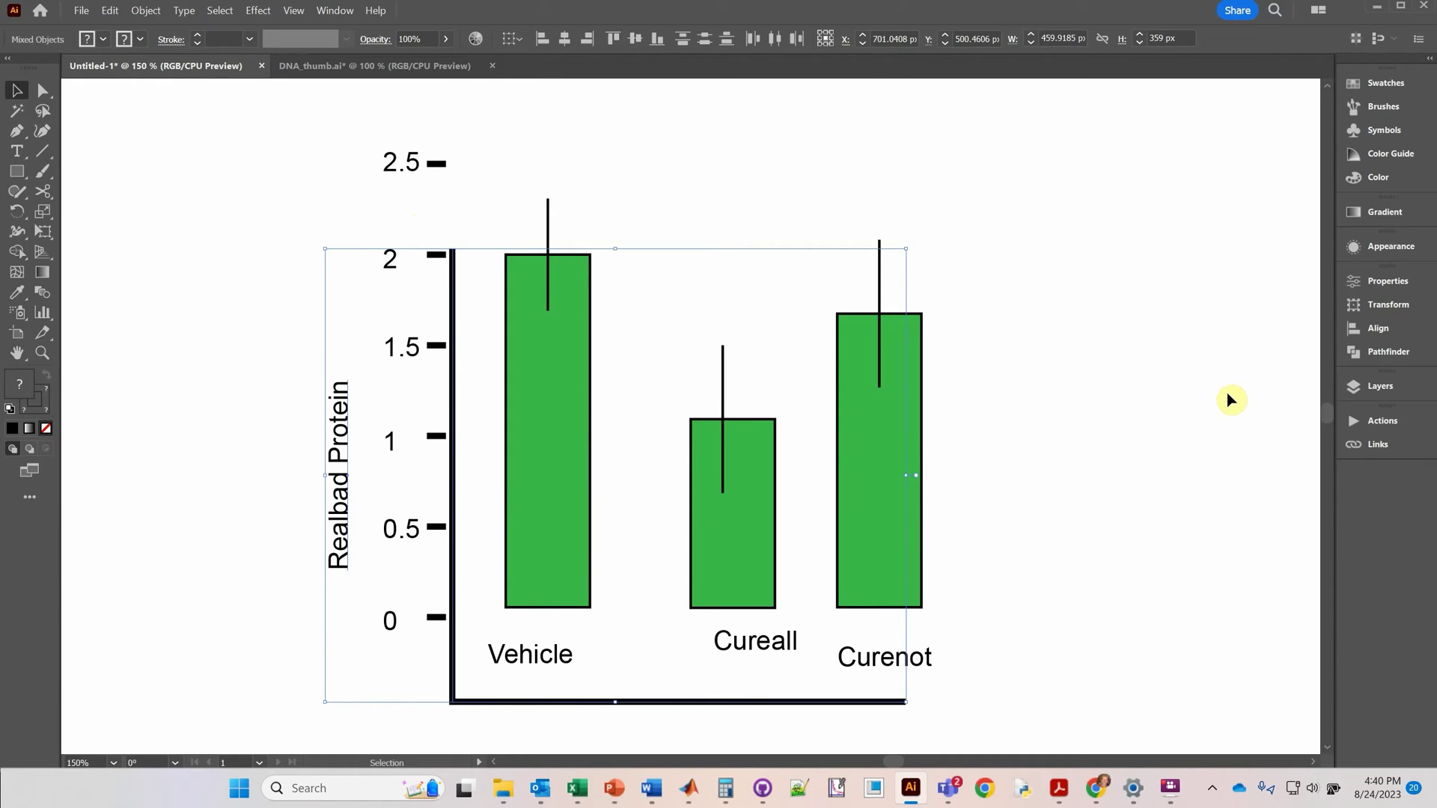
pyautogui.press('a')
pyautogui.hotkey('ctrl', 'z')
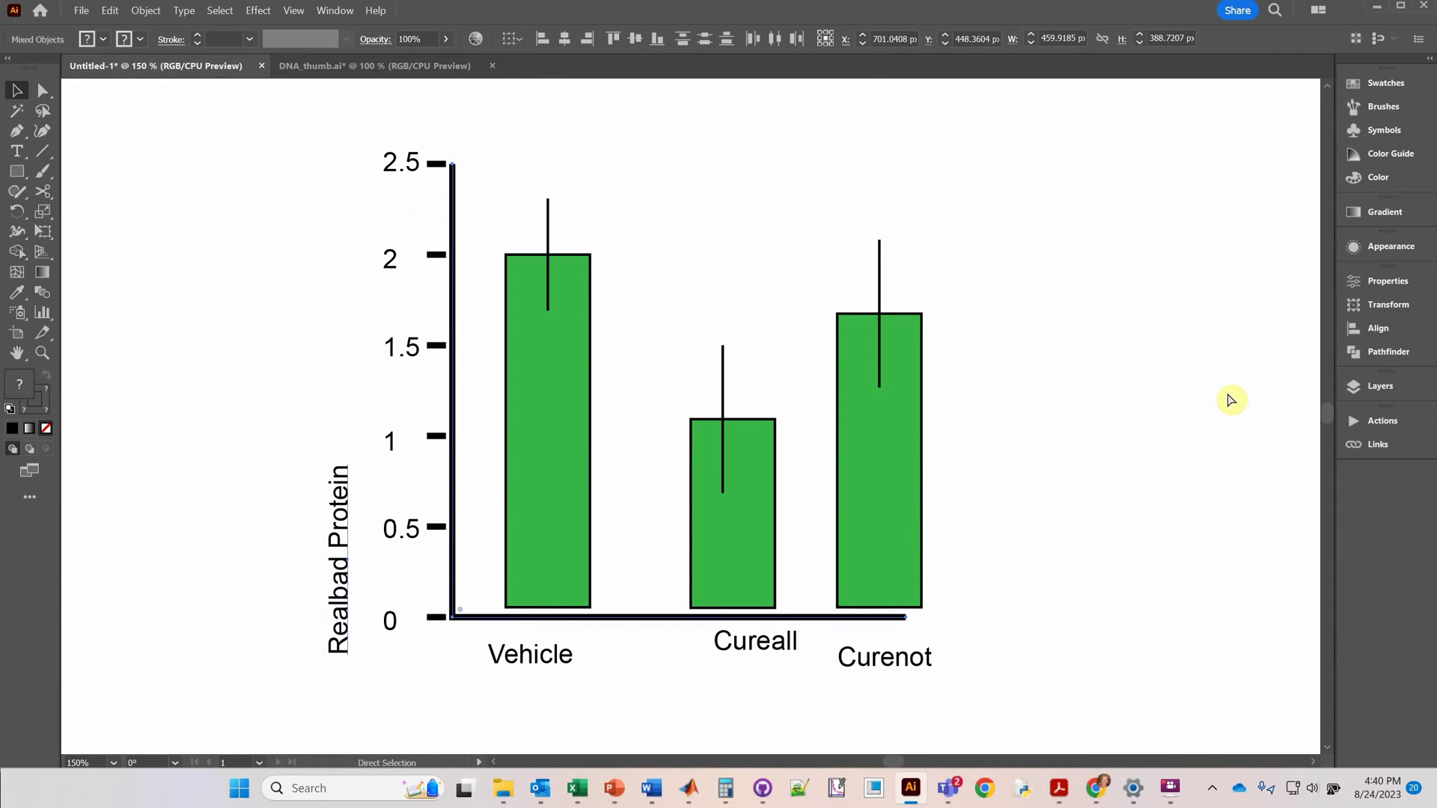
# Step: Centre the "Realbad Protein" title vertically on the axis path, using the axis path as the key object
pyautogui.press('v')
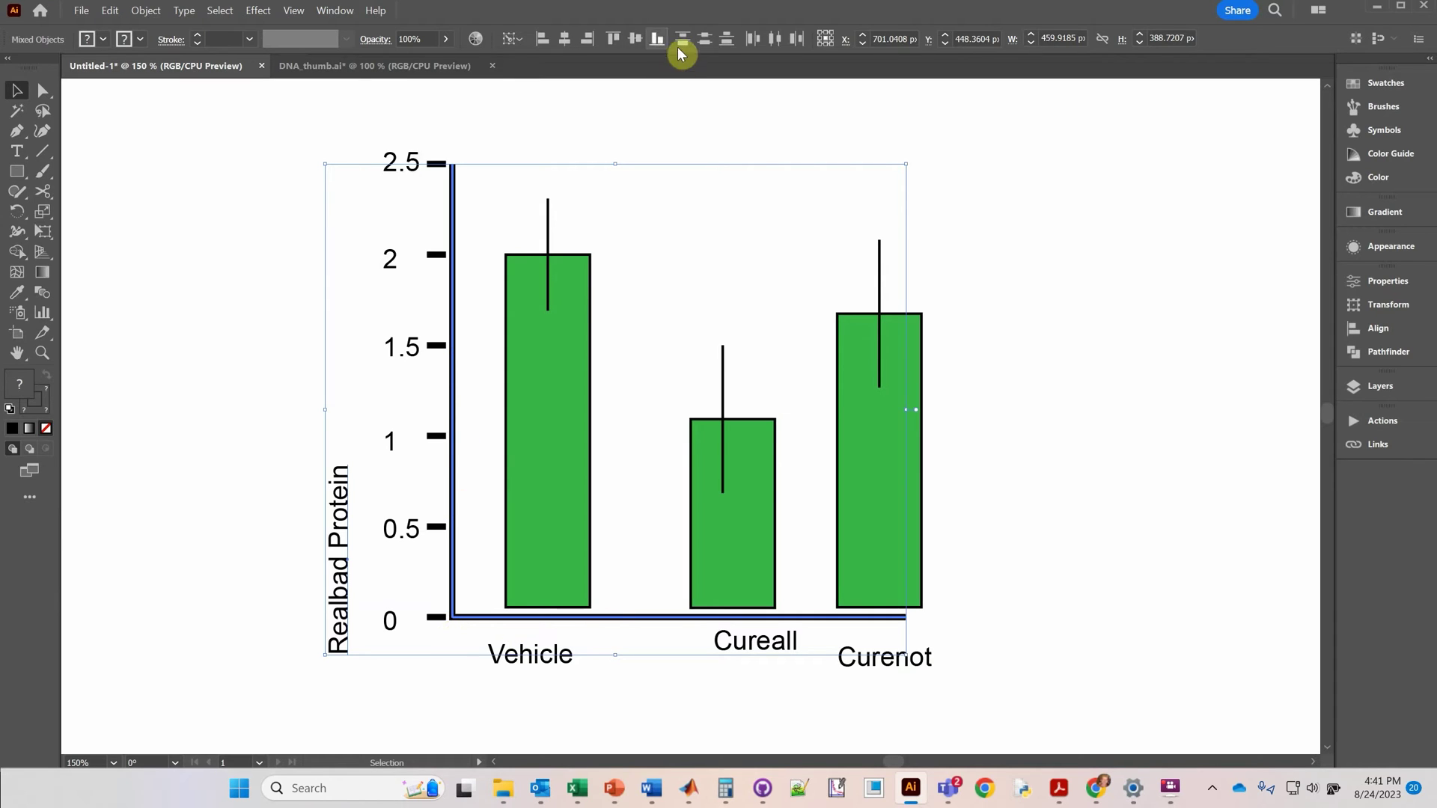
pyautogui.click(635, 39)
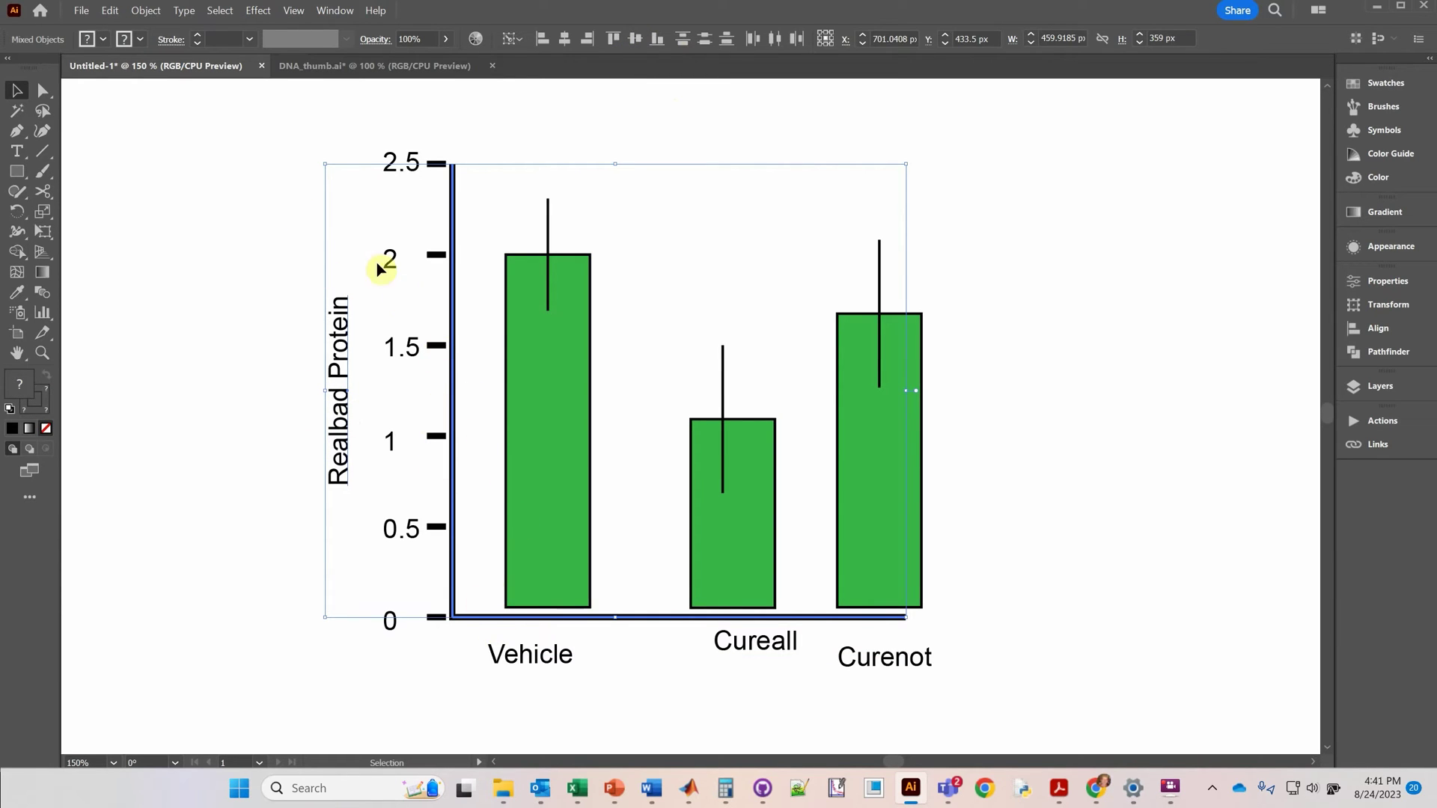
pyautogui.click(385, 123)
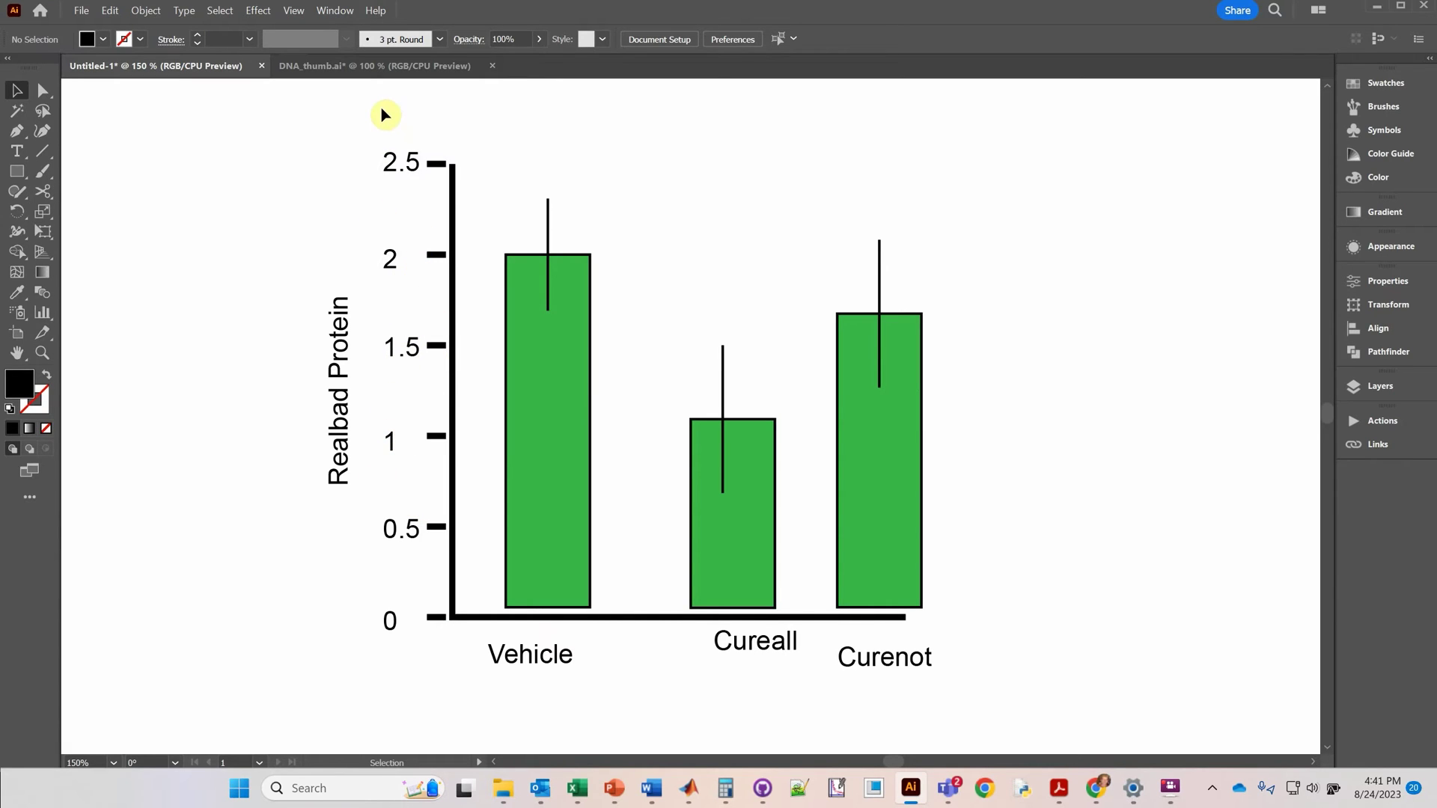
# Step: Right-align the text of all six y-axis number labels and show the Align options
pyautogui.moveTo(374, 102); pyautogui.dragTo(411, 684)
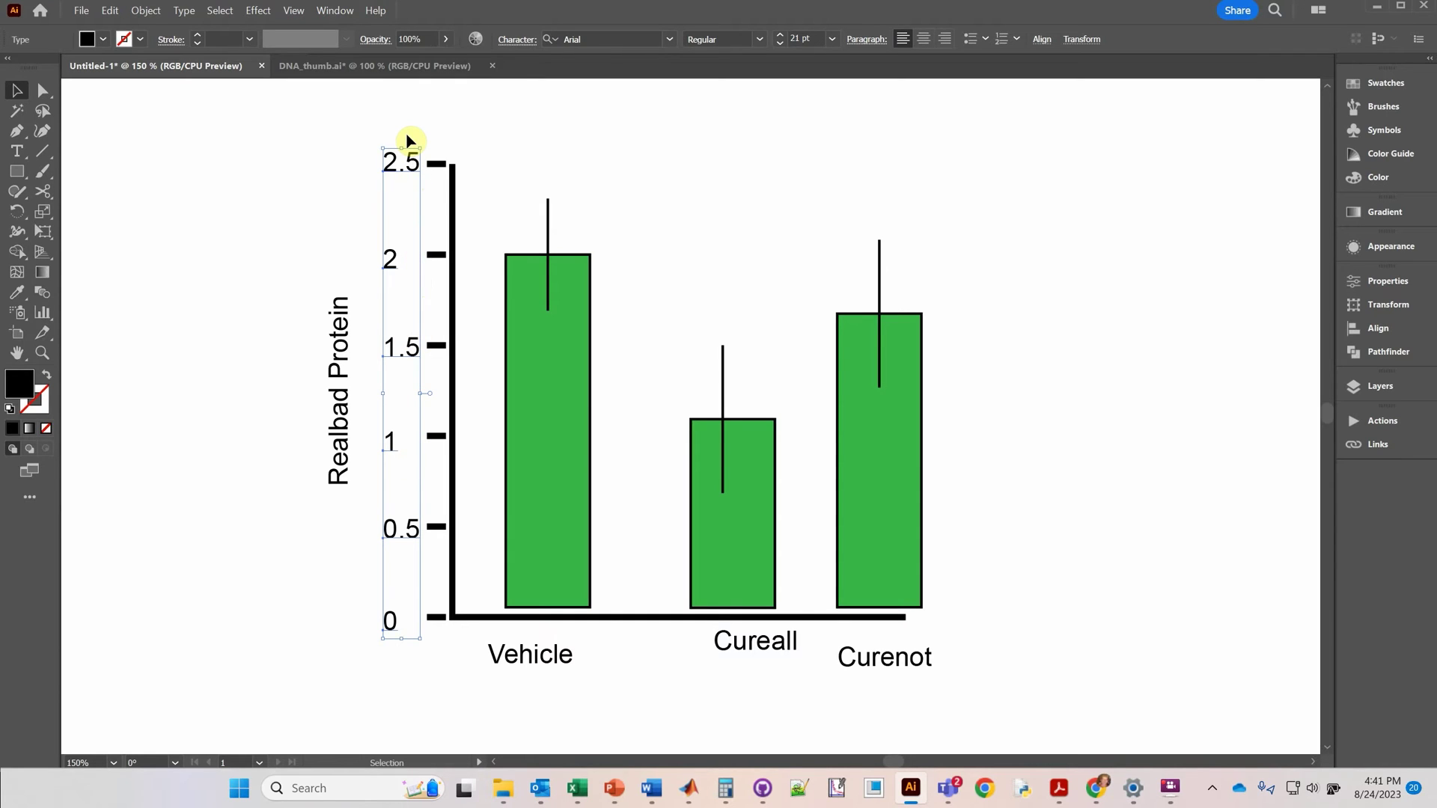
pyautogui.click(945, 39)
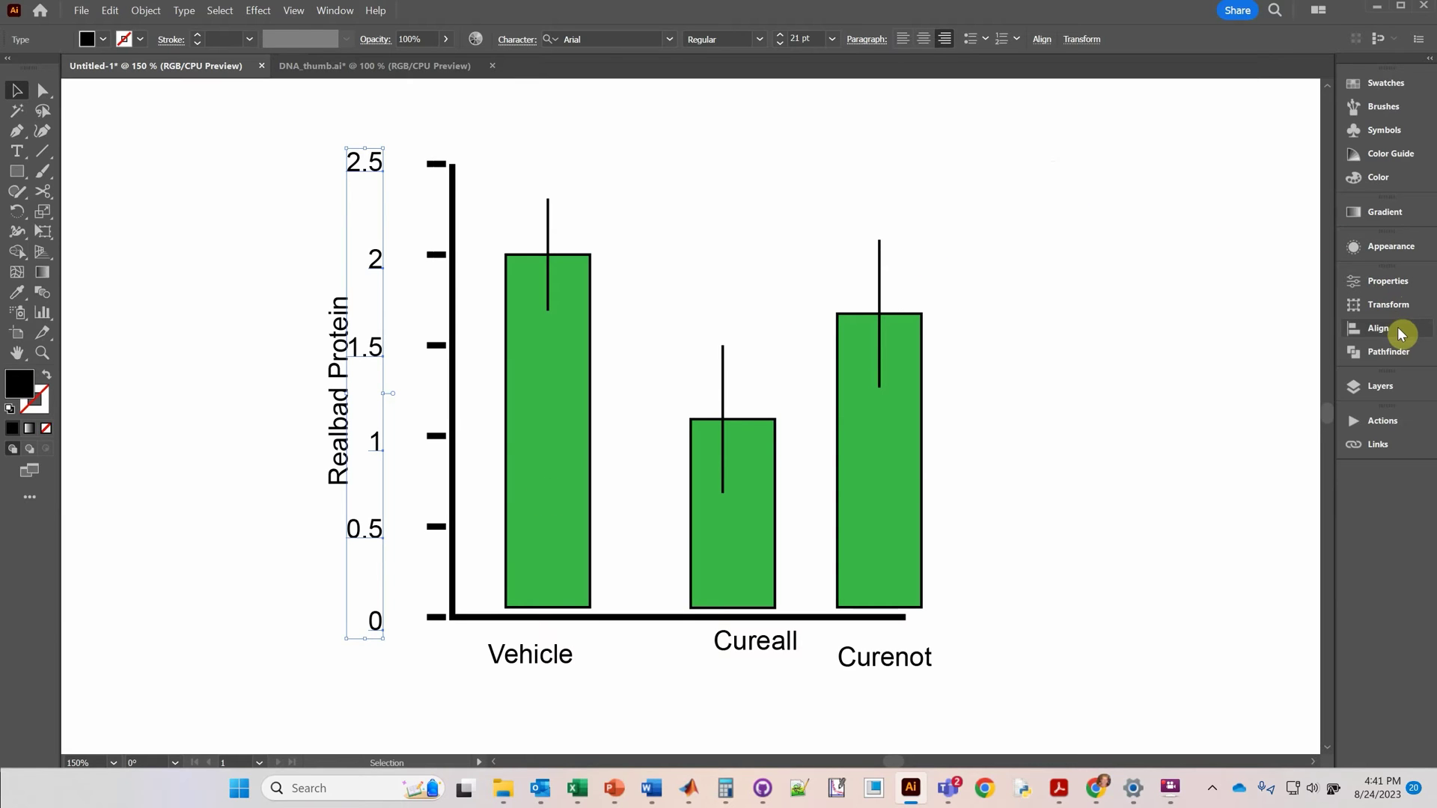
pyautogui.click(1381, 333)
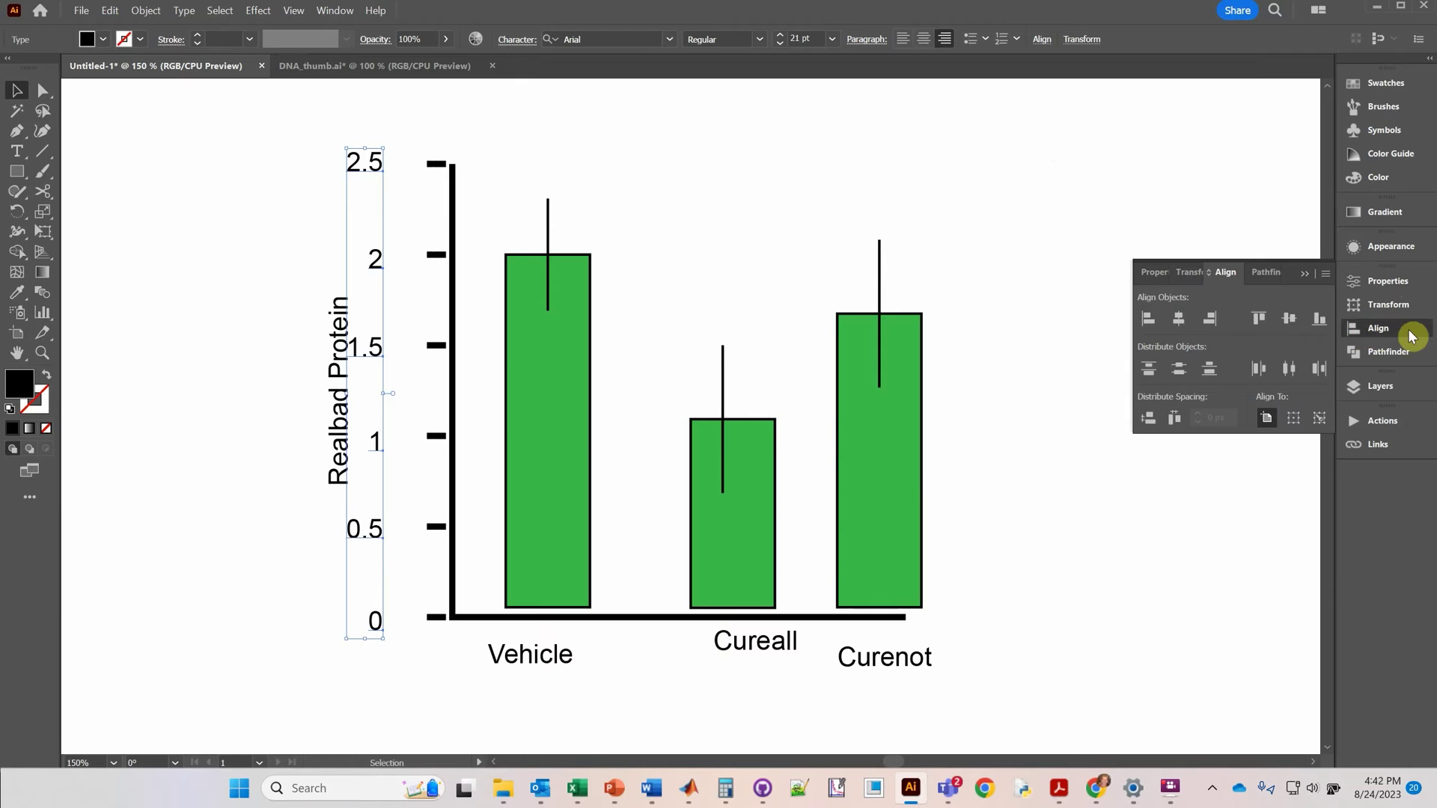
pyautogui.click(329, 11)
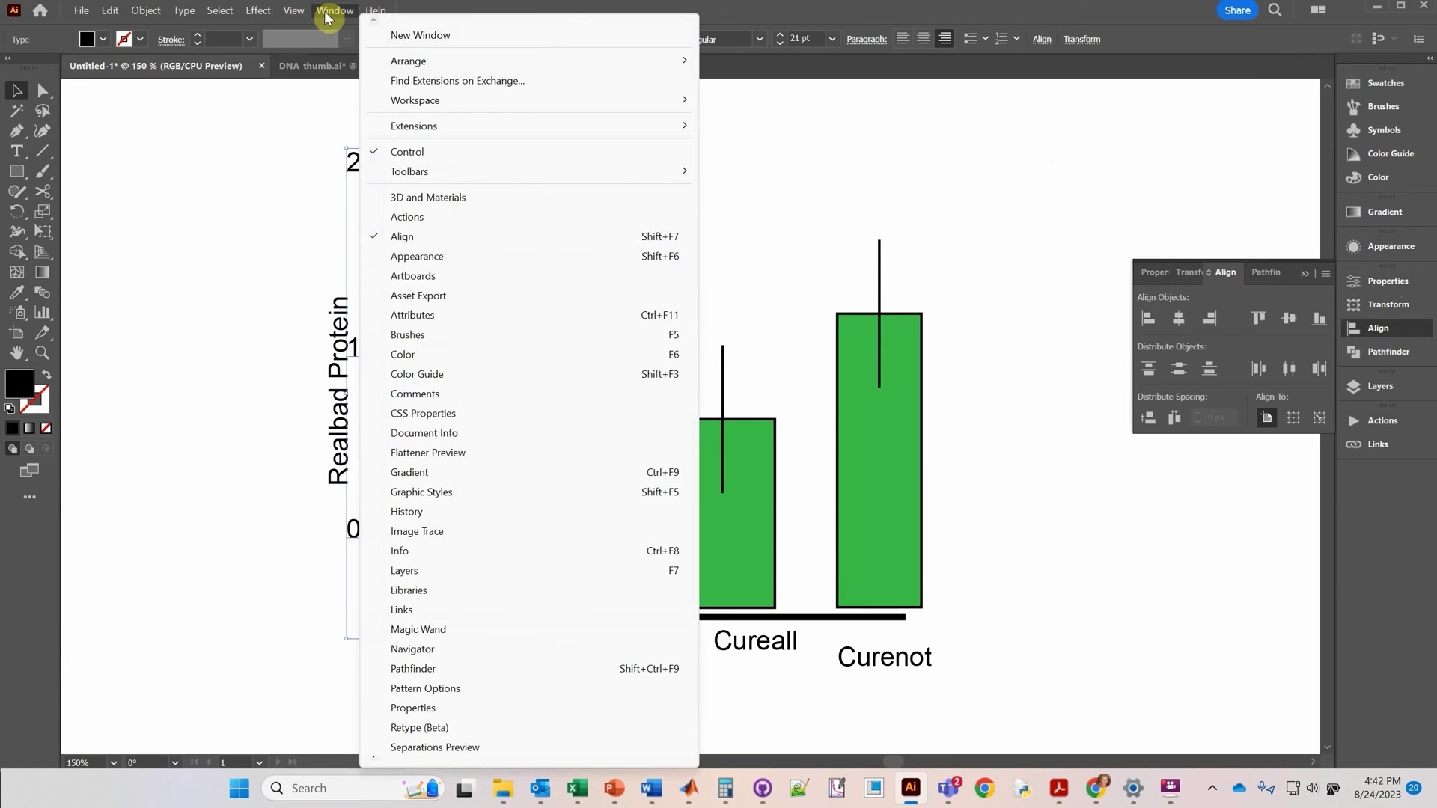
pyautogui.click(1288, 303)
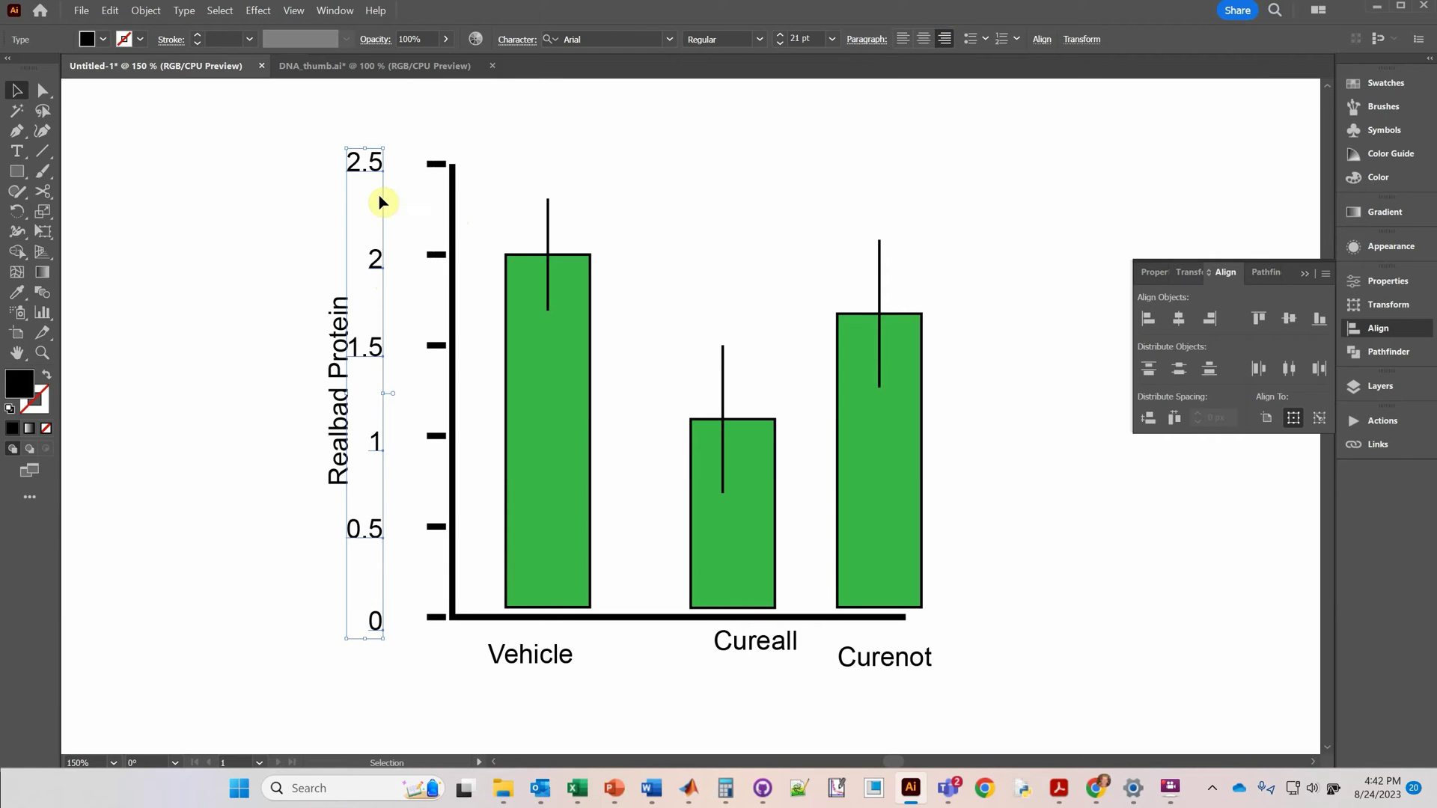
# Step: Nudge the y-axis number labels right until they sit just beside the tick marks
pyautogui.press('Right')
pyautogui.press('Right')
pyautogui.press('Right')
pyautogui.press('Right')
pyautogui.press('Right')
pyautogui.press('Right')
pyautogui.press('Right')
pyautogui.press('Right')
pyautogui.press('Right')
pyautogui.press('Right')
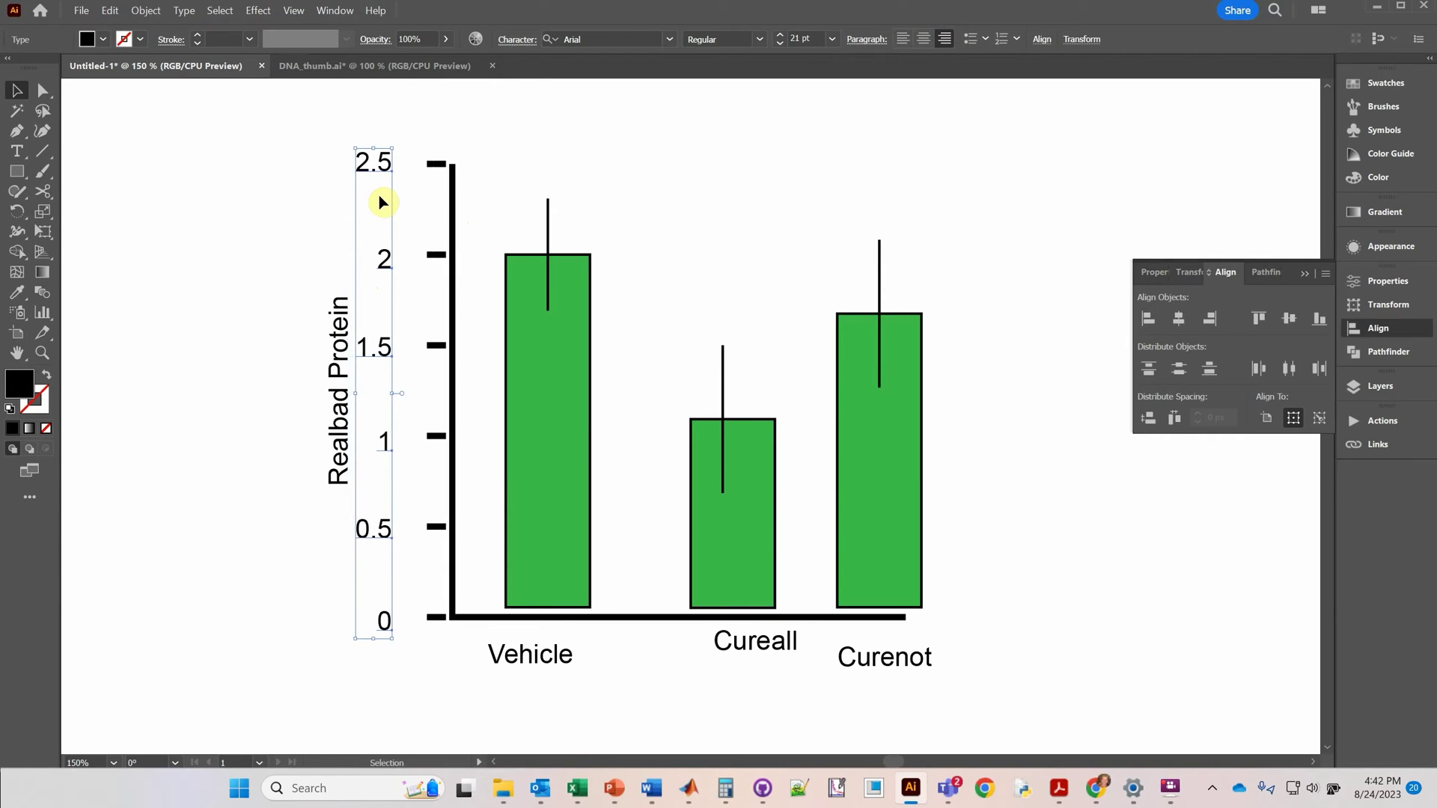
pyautogui.press('Right')
pyautogui.press('Right')
pyautogui.press('Right')
pyautogui.press('Right')
pyautogui.press('Right')
pyautogui.press('Right')
pyautogui.press('Right')
pyautogui.press('Right')
pyautogui.press('Right')
pyautogui.press('Right')
pyautogui.press('Right')
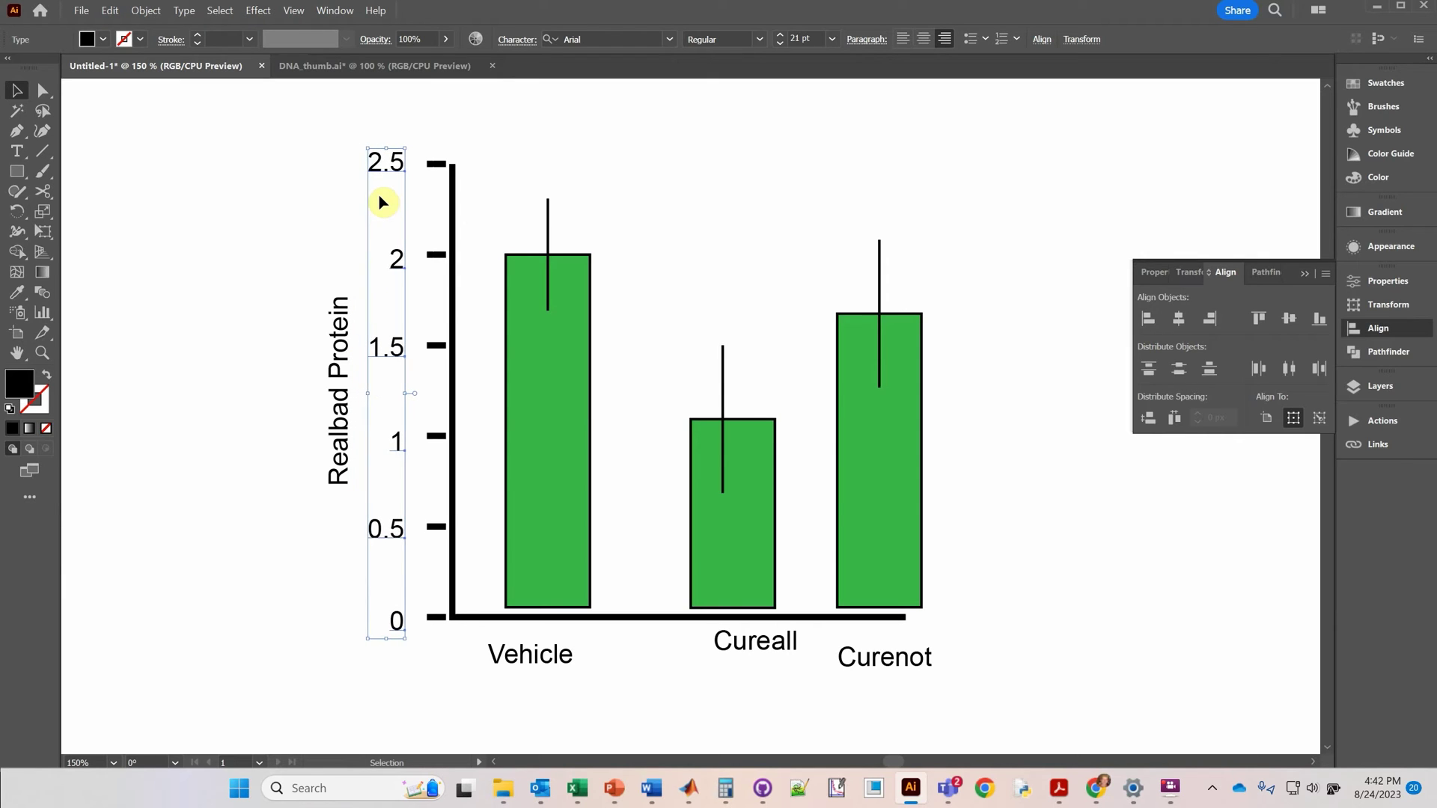
pyautogui.press('Right')
pyautogui.press('Right')
pyautogui.press('Right')
pyautogui.press('Right')
pyautogui.press('Right')
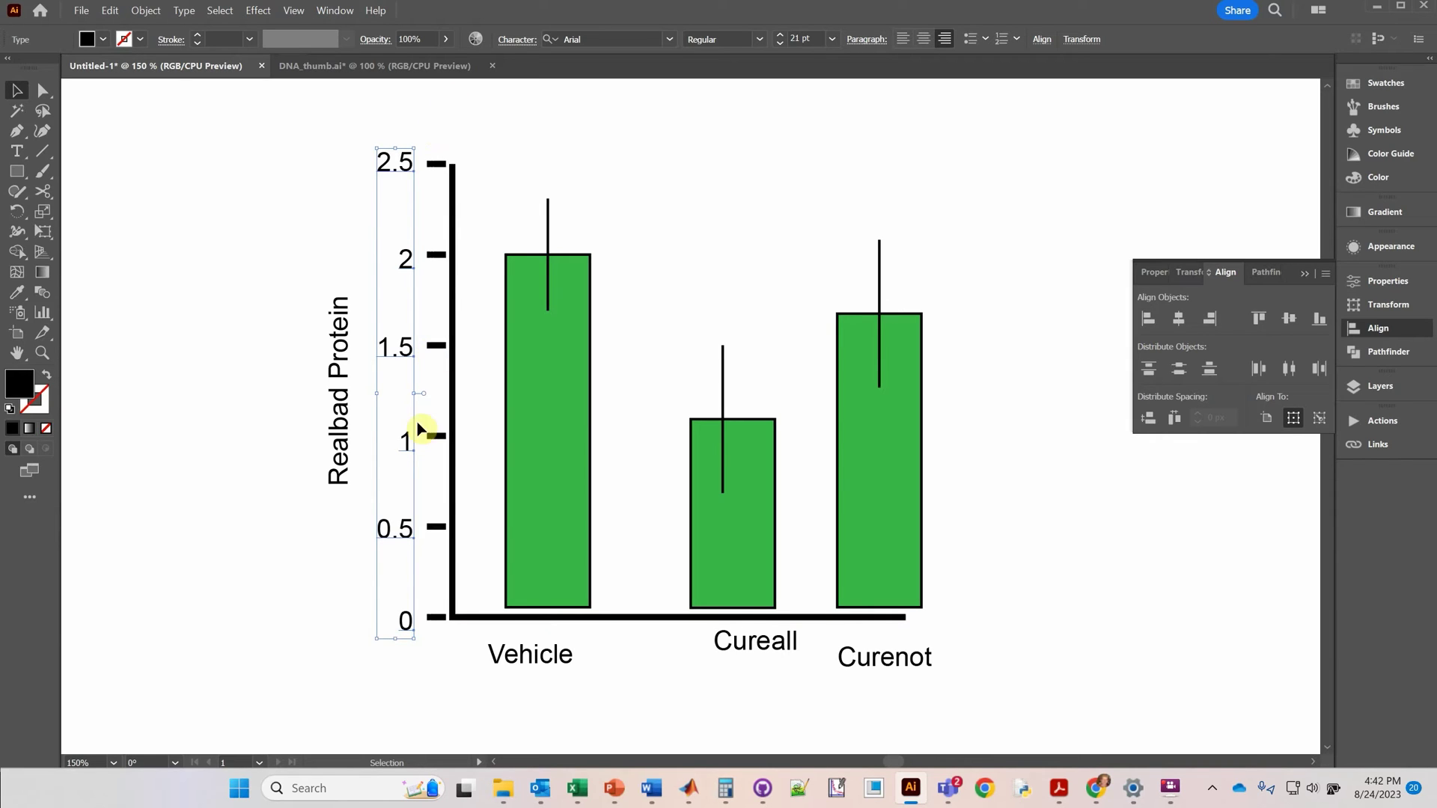
# Step: Cut the axis path at its corner point with Scissors to separate the vertical and horizontal axes
pyautogui.click(454, 503)
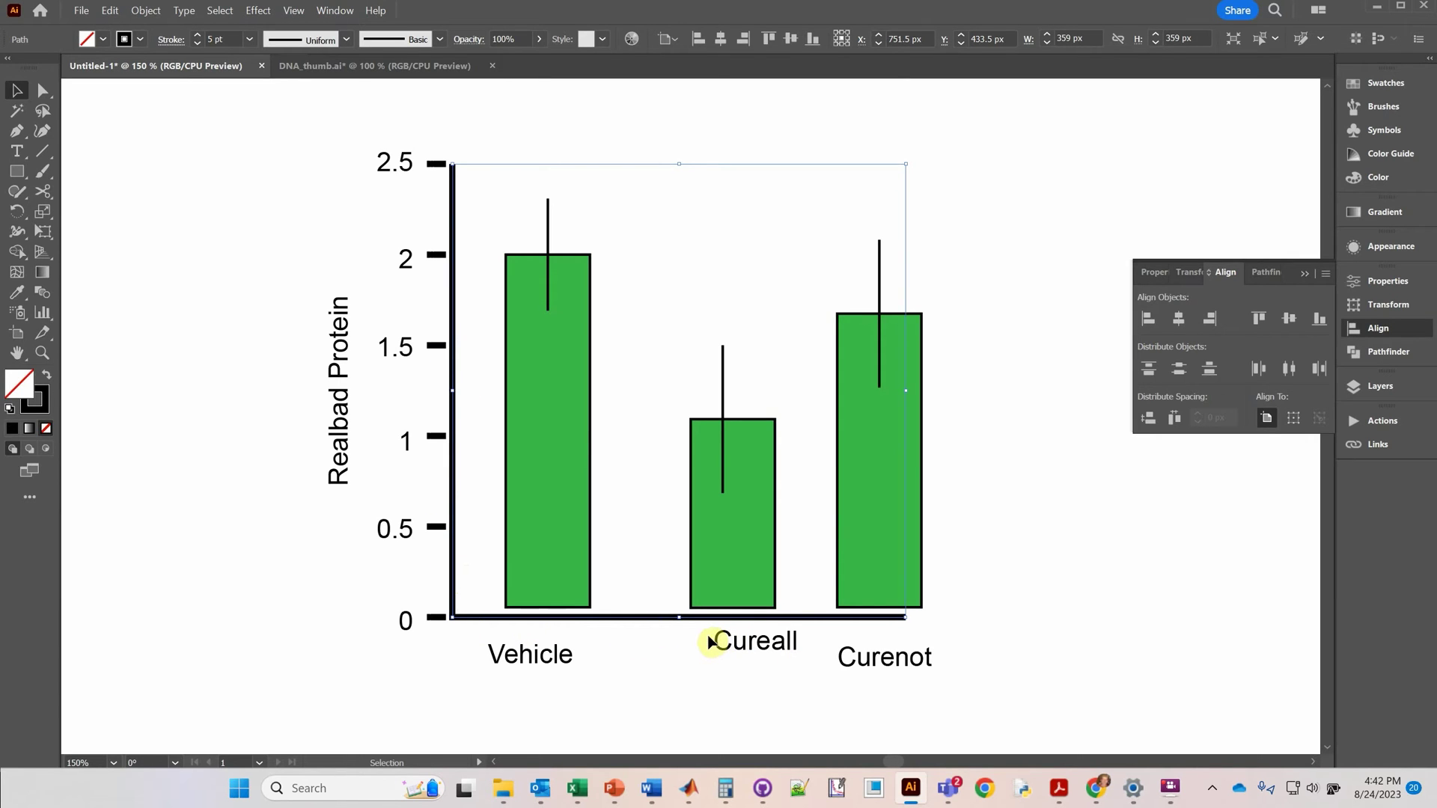
pyautogui.click(46, 190)
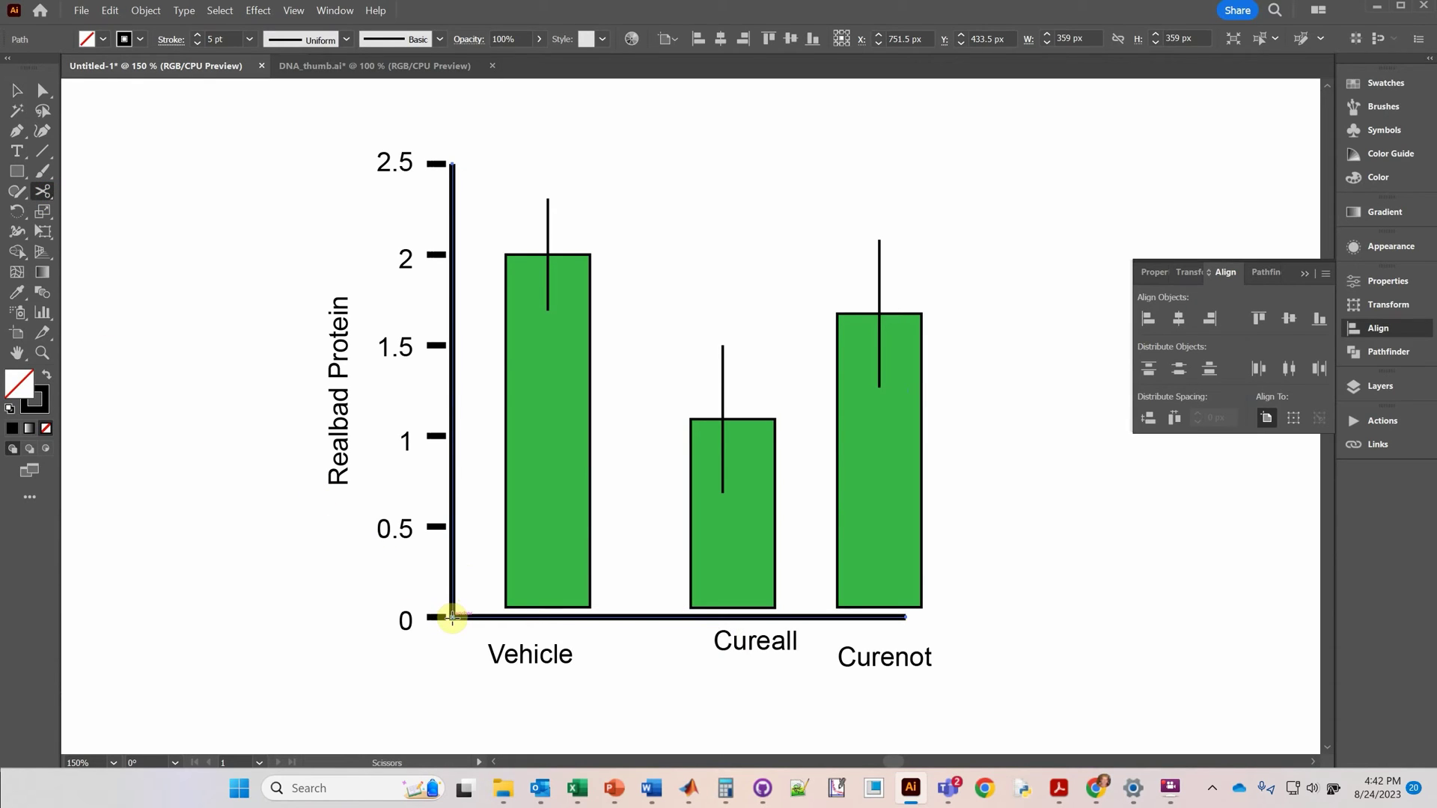
pyautogui.click(452, 618)
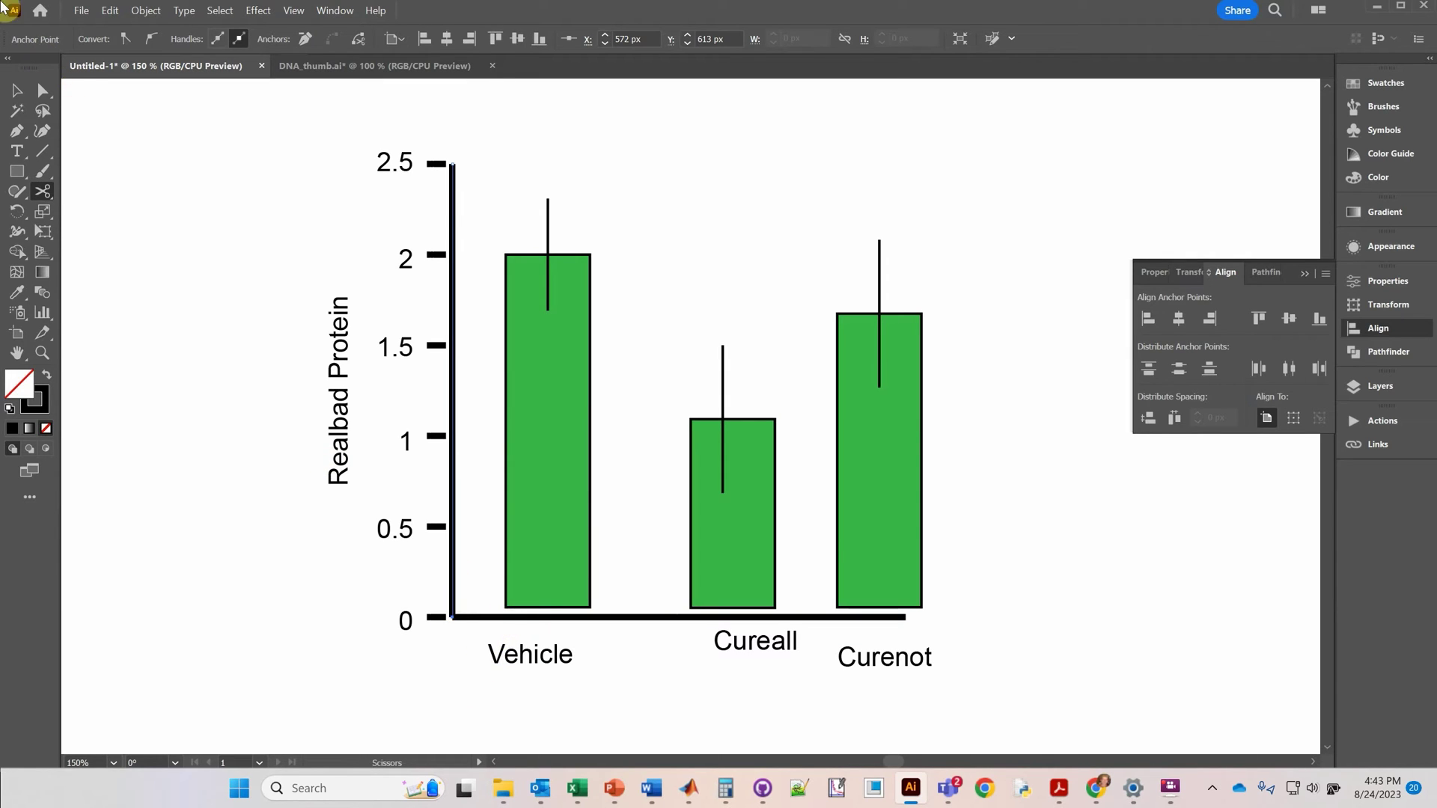
pyautogui.press('v')
pyautogui.click(464, 632)
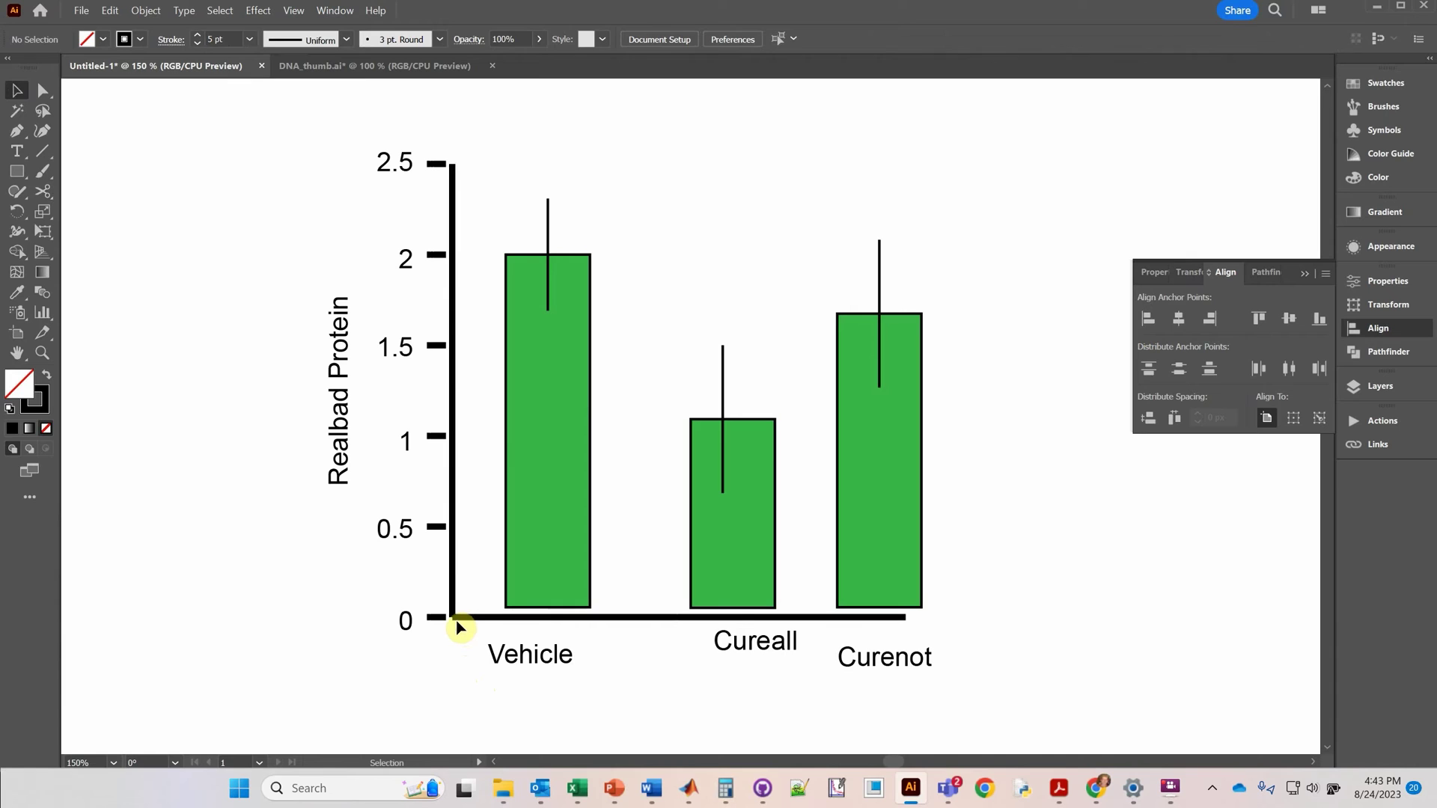
# Step: Give both the vertical and horizontal axis lines a projecting stroke cap
pyautogui.moveTo(481, 636); pyautogui.dragTo(452, 545)
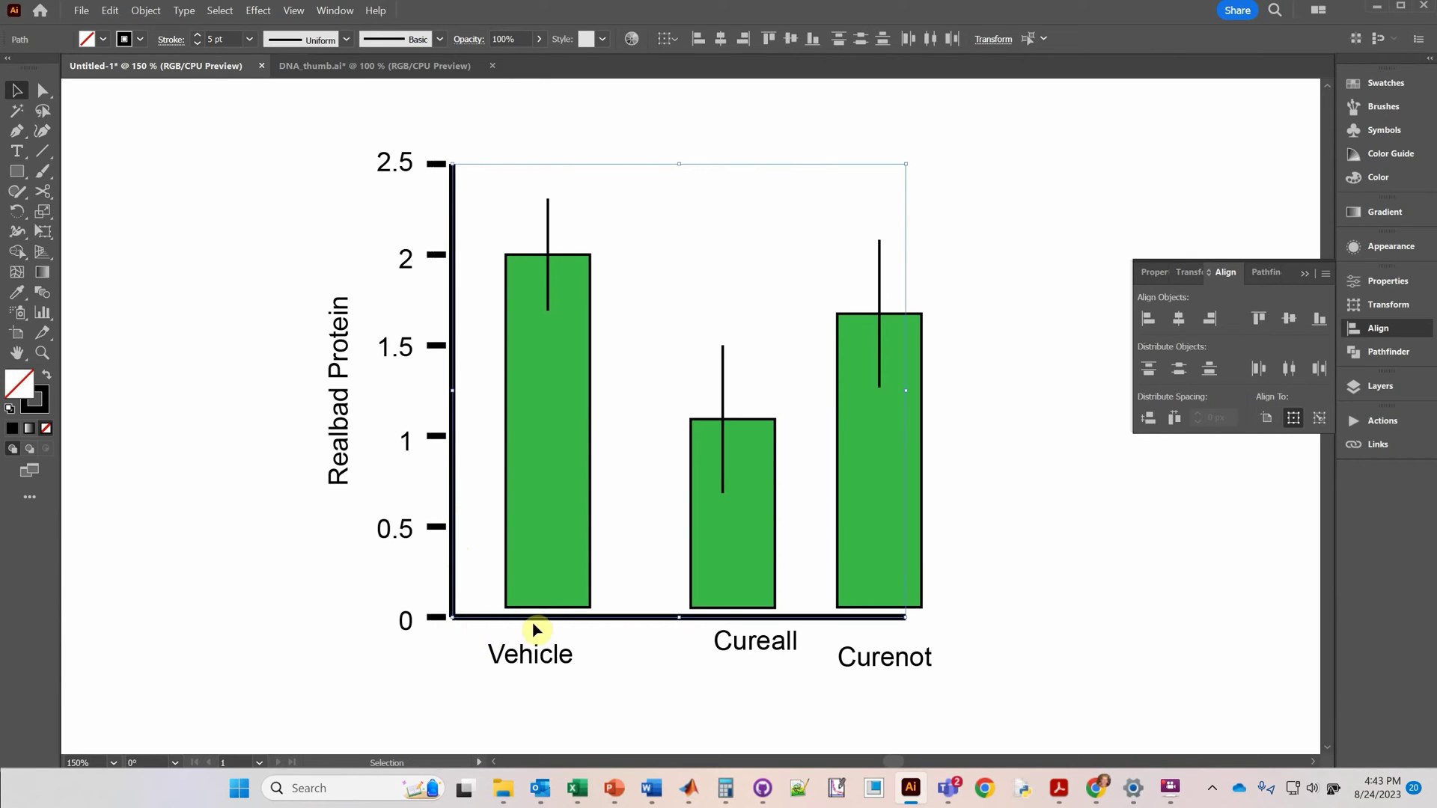
pyautogui.click(170, 39)
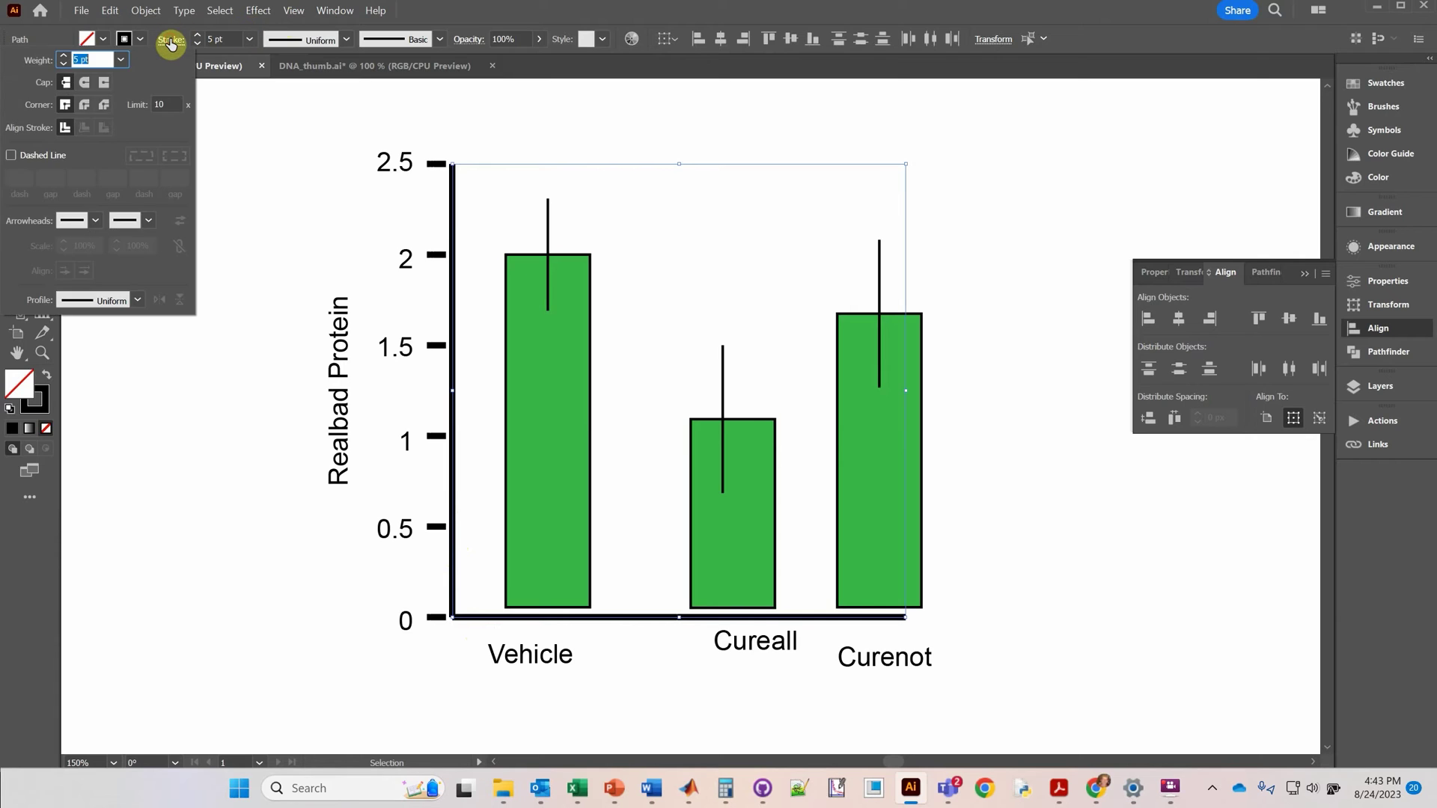
pyautogui.click(104, 84)
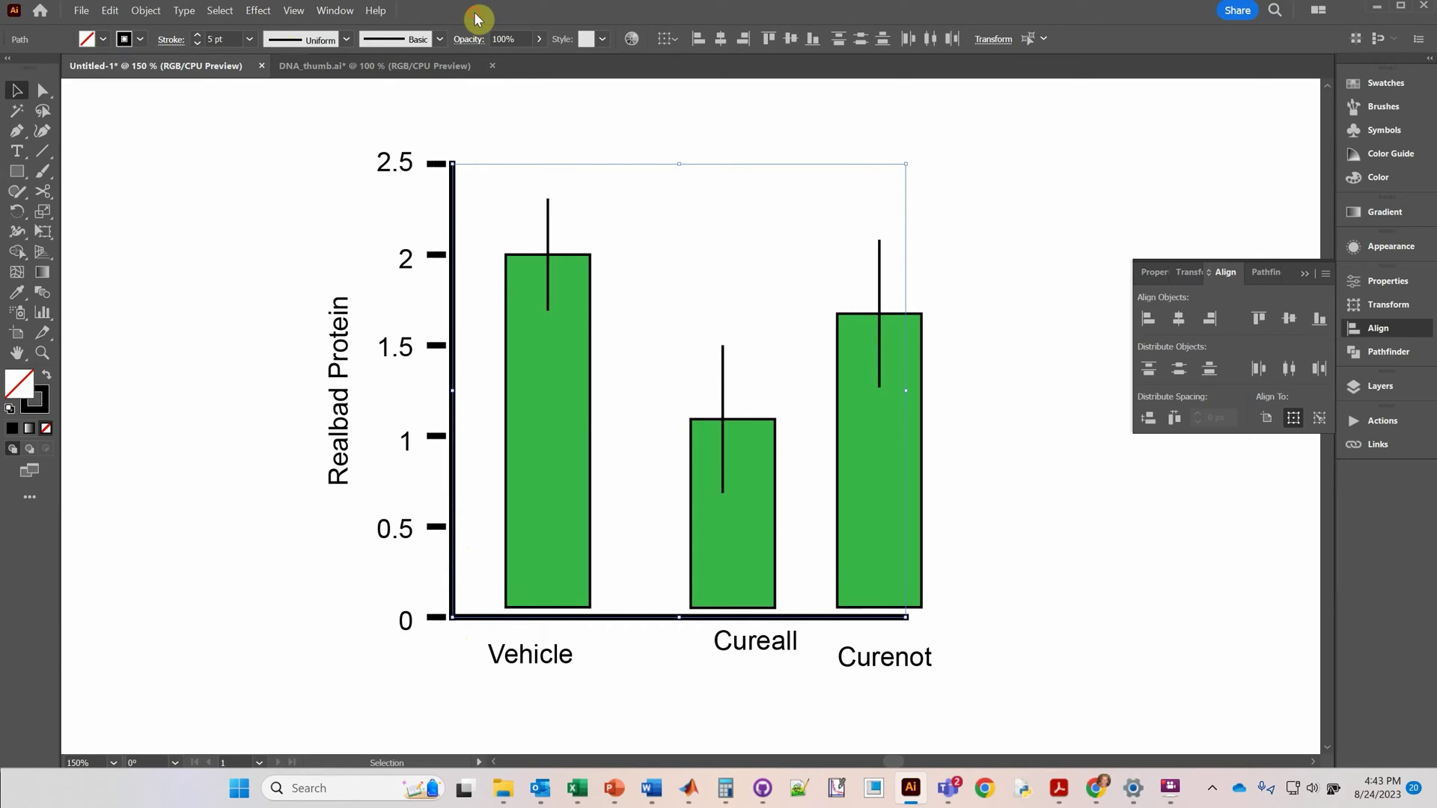
pyautogui.click(337, 657)
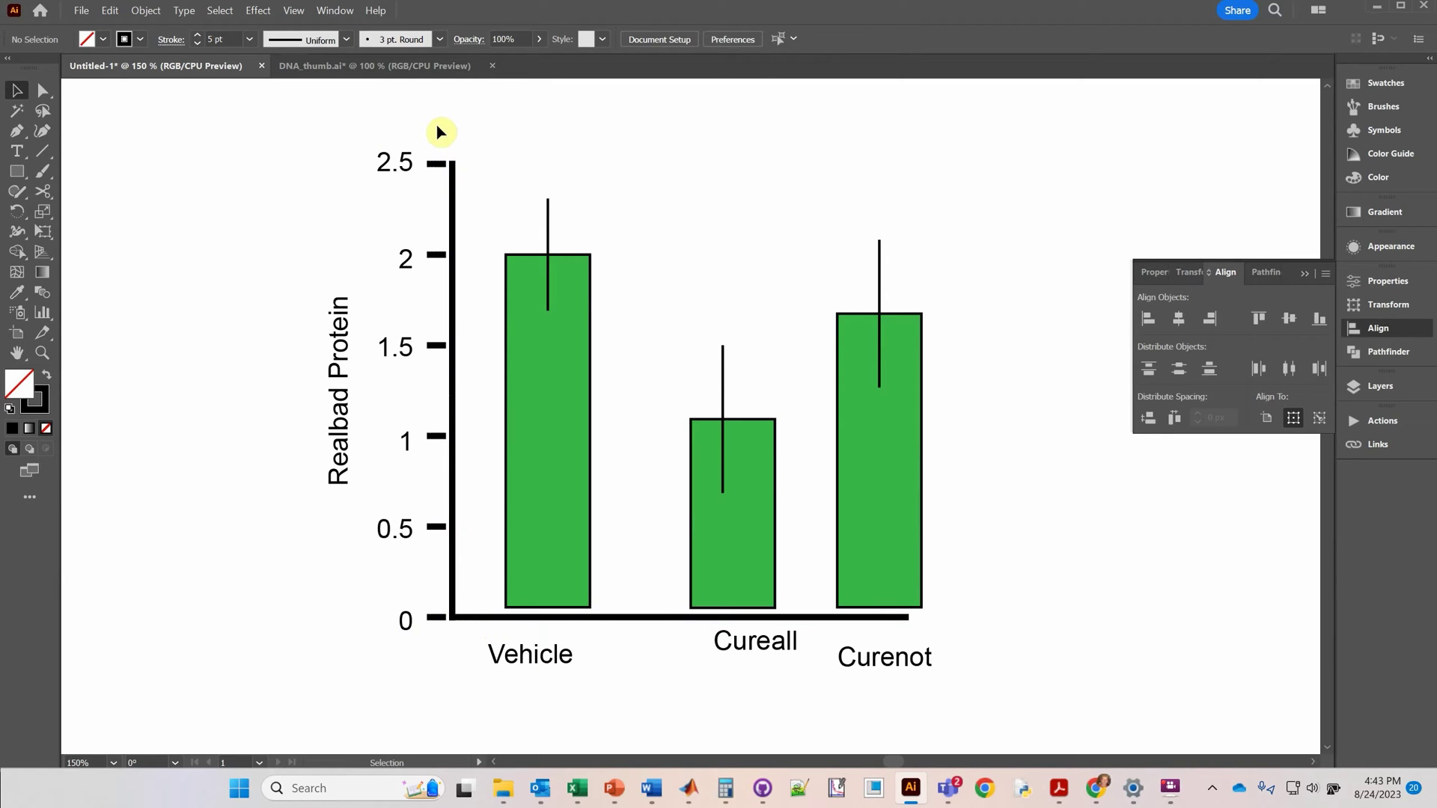
# Step: Align the right ends of all y-axis tick marks to the vertical axis line, using the axis as the key object
pyautogui.moveTo(435, 124); pyautogui.dragTo(440, 690)
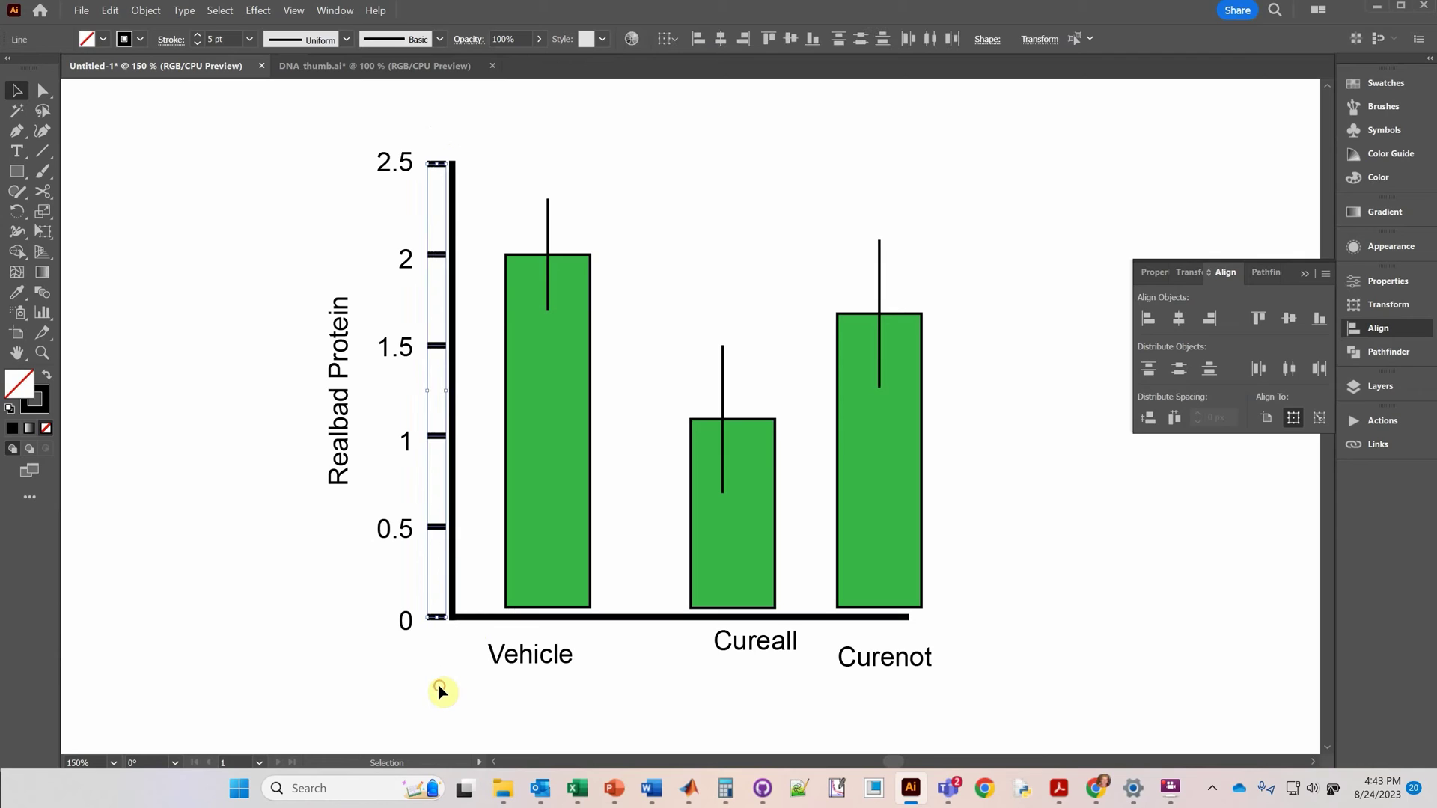
pyautogui.keyDown('shift'); pyautogui.click(457, 327); pyautogui.keyUp('shift')
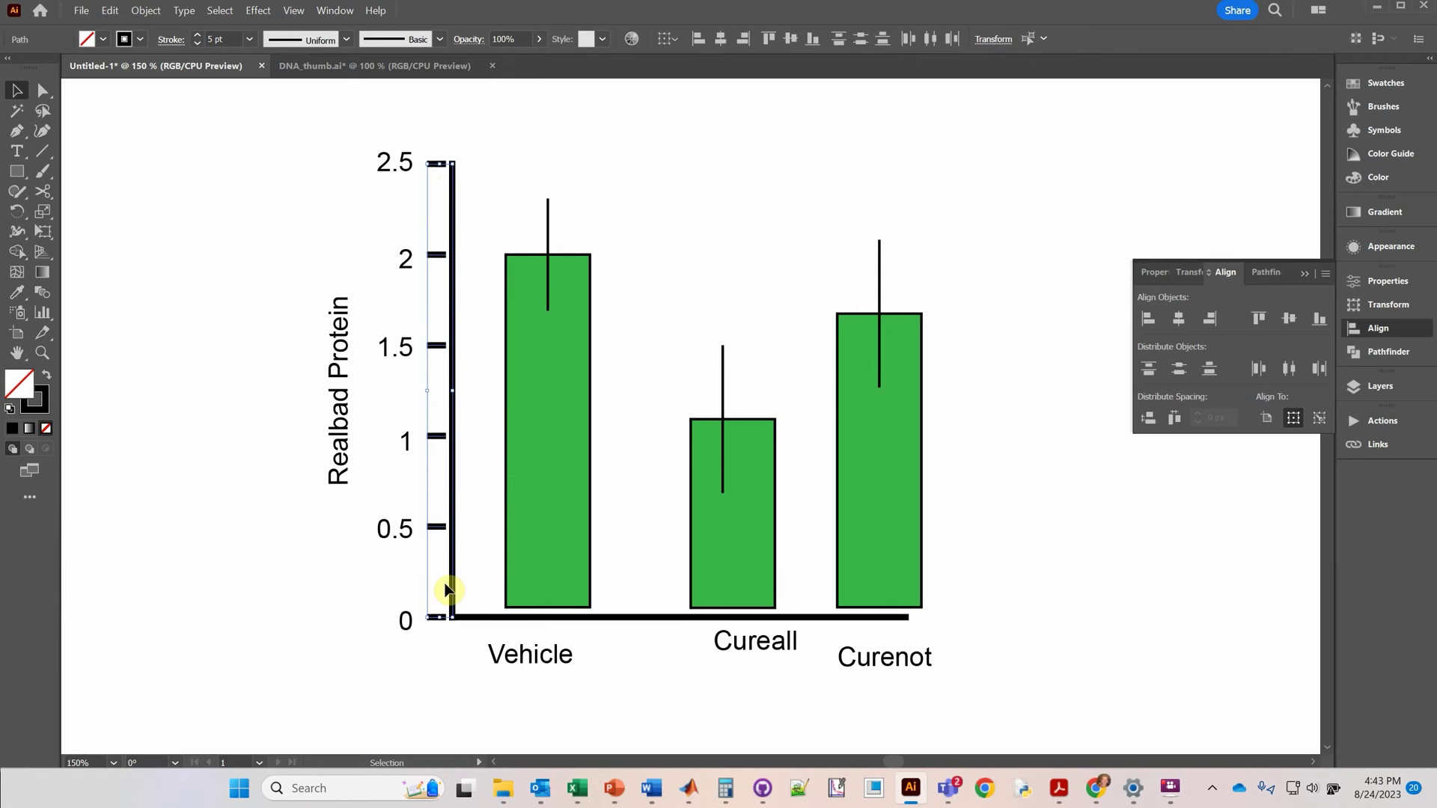
pyautogui.click(453, 301)
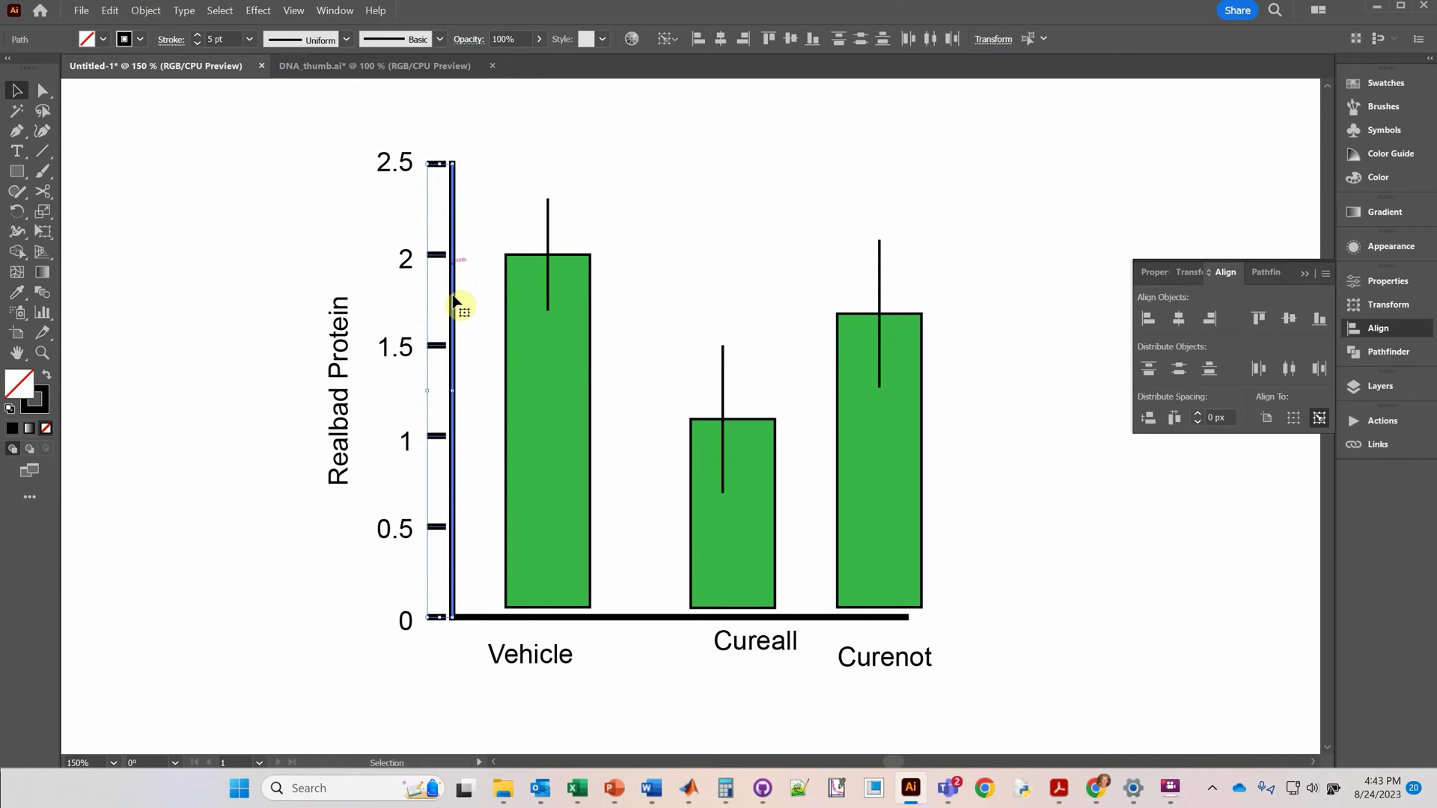
pyautogui.click(1212, 323)
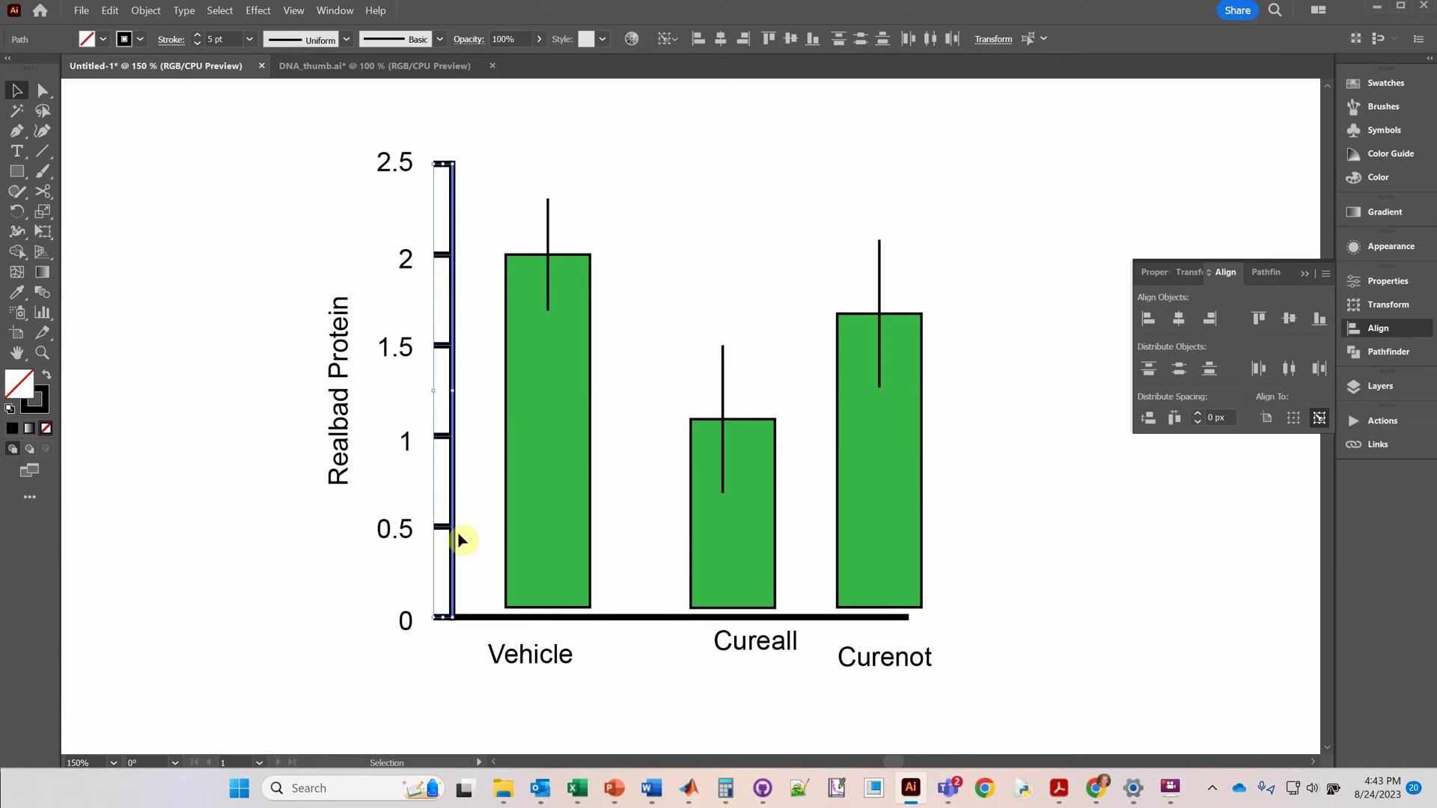
pyautogui.click(685, 692)
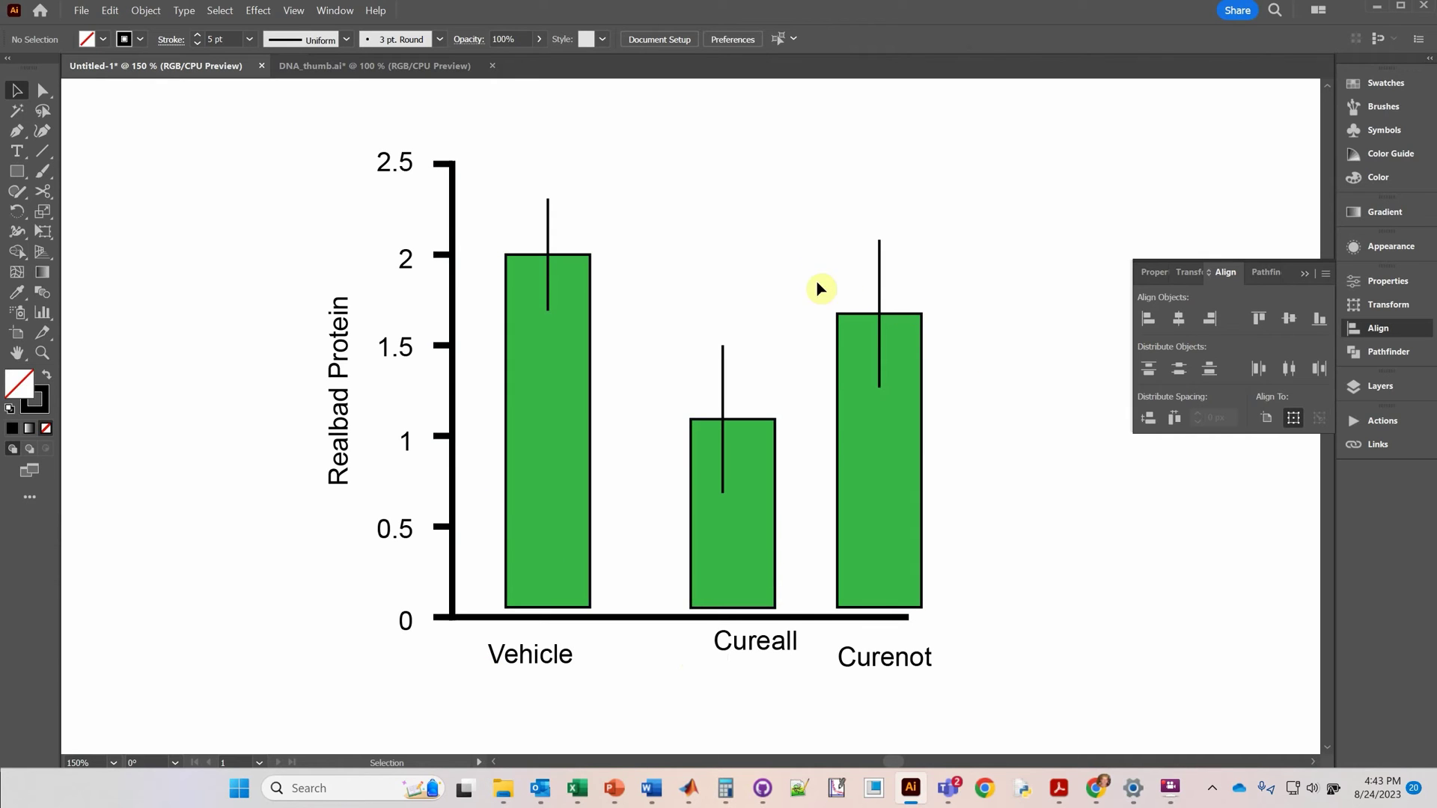
# Step: Nudge the Curenot bar and its error bar left so they sit within the end of the horizontal axis
pyautogui.moveTo(816, 279); pyautogui.dragTo(980, 530)
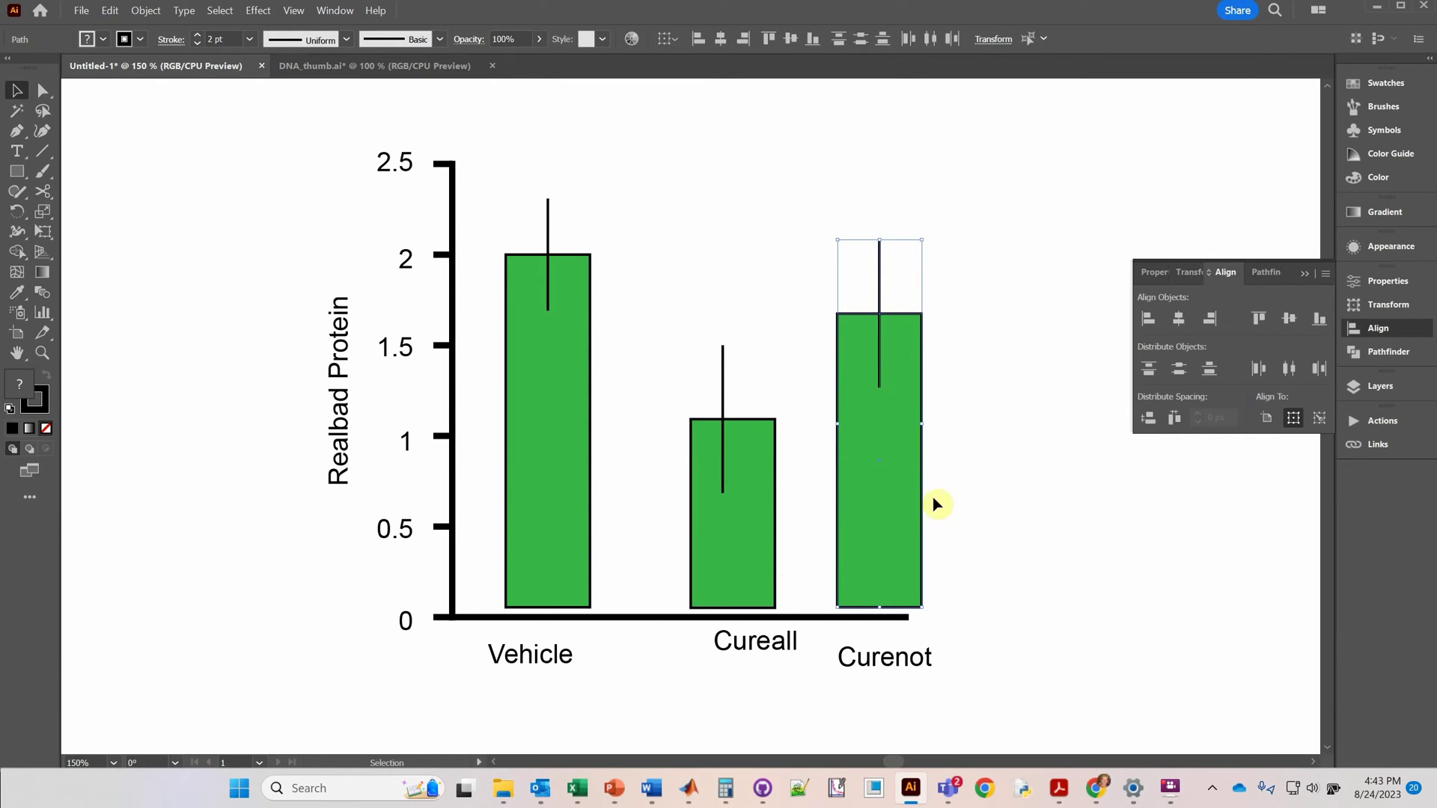
pyautogui.press('Left')
pyautogui.press('Left')
pyautogui.press('Left')
pyautogui.press('Left')
pyautogui.press('Left')
pyautogui.press('Left')
pyautogui.press('Left')
pyautogui.press('Left')
pyautogui.press('Left')
pyautogui.press('Left')
pyautogui.press('Left')
pyautogui.press('Left')
pyautogui.press('Left')
pyautogui.press('Left')
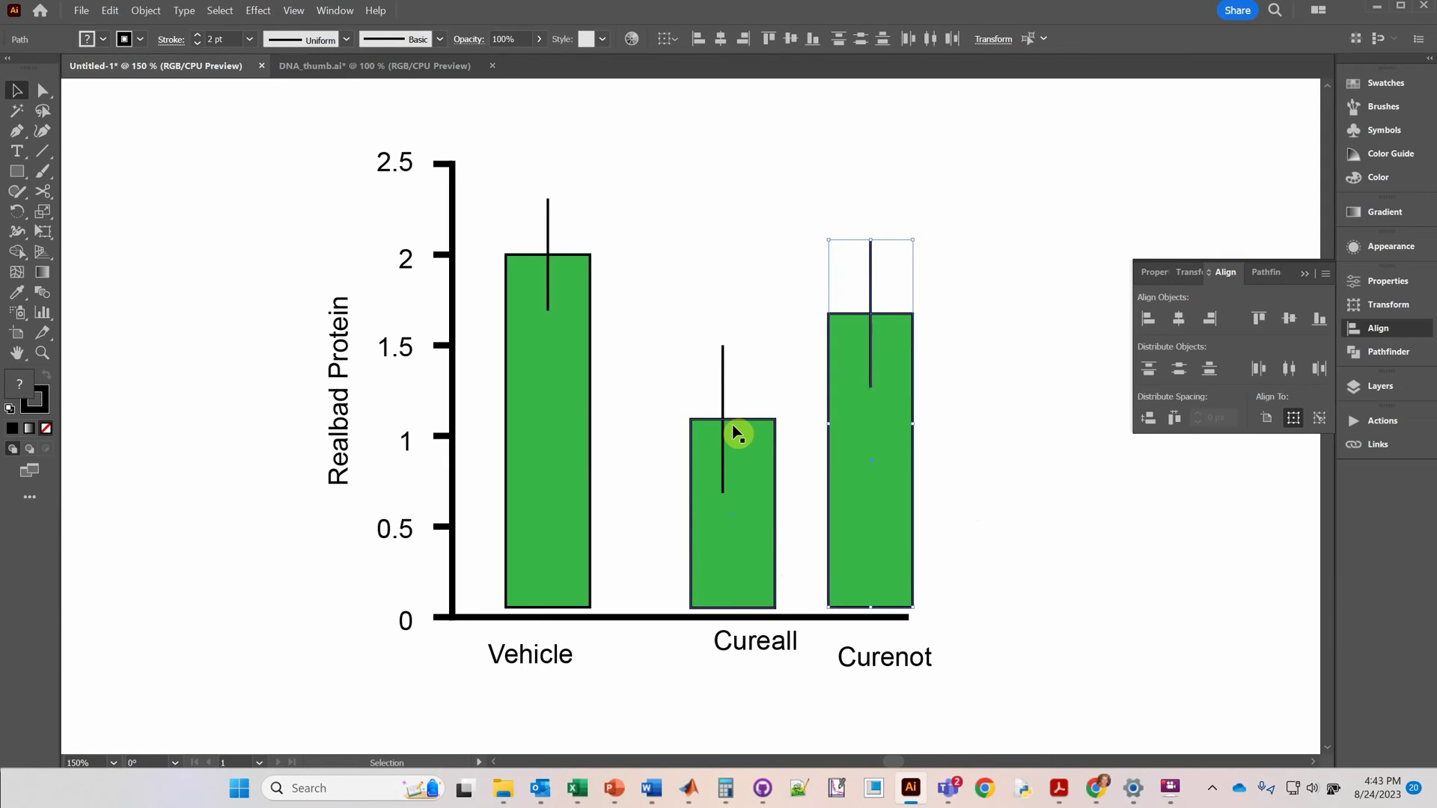
pyautogui.press('Left')
pyautogui.press('Left')
pyautogui.press('Left')
pyautogui.press('Left')
pyautogui.press('Left')
pyautogui.press('Left')
pyautogui.press('Left')
pyautogui.press('Left')
pyautogui.press('Left')
pyautogui.press('Left')
pyautogui.press('Left')
pyautogui.press('Left')
pyautogui.press('Left')
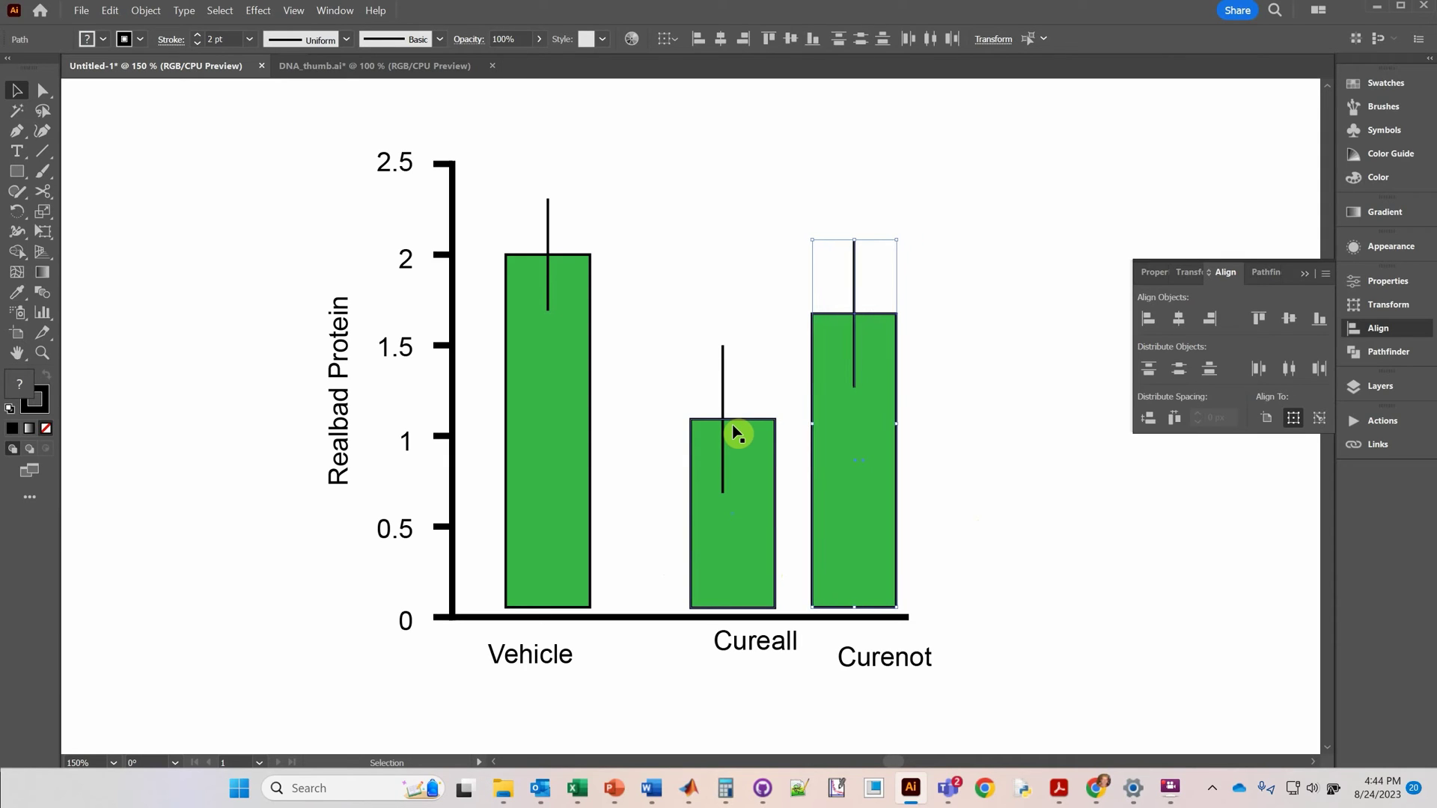
pyautogui.press('Left')
pyautogui.press('Left')
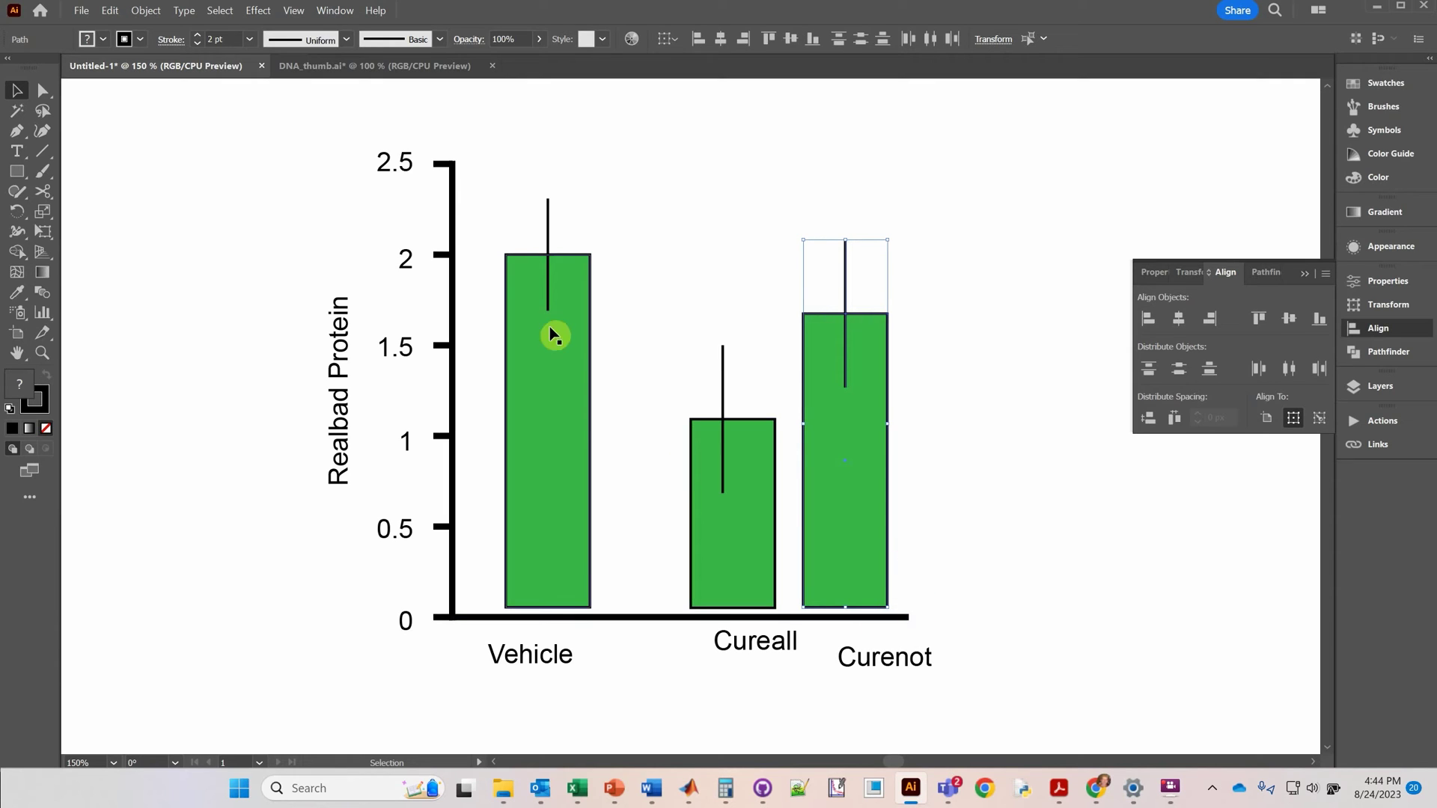
# Step: Distribute the three green bars evenly by their horizontal centres
pyautogui.moveTo(487, 526); pyautogui.dragTo(1004, 571)
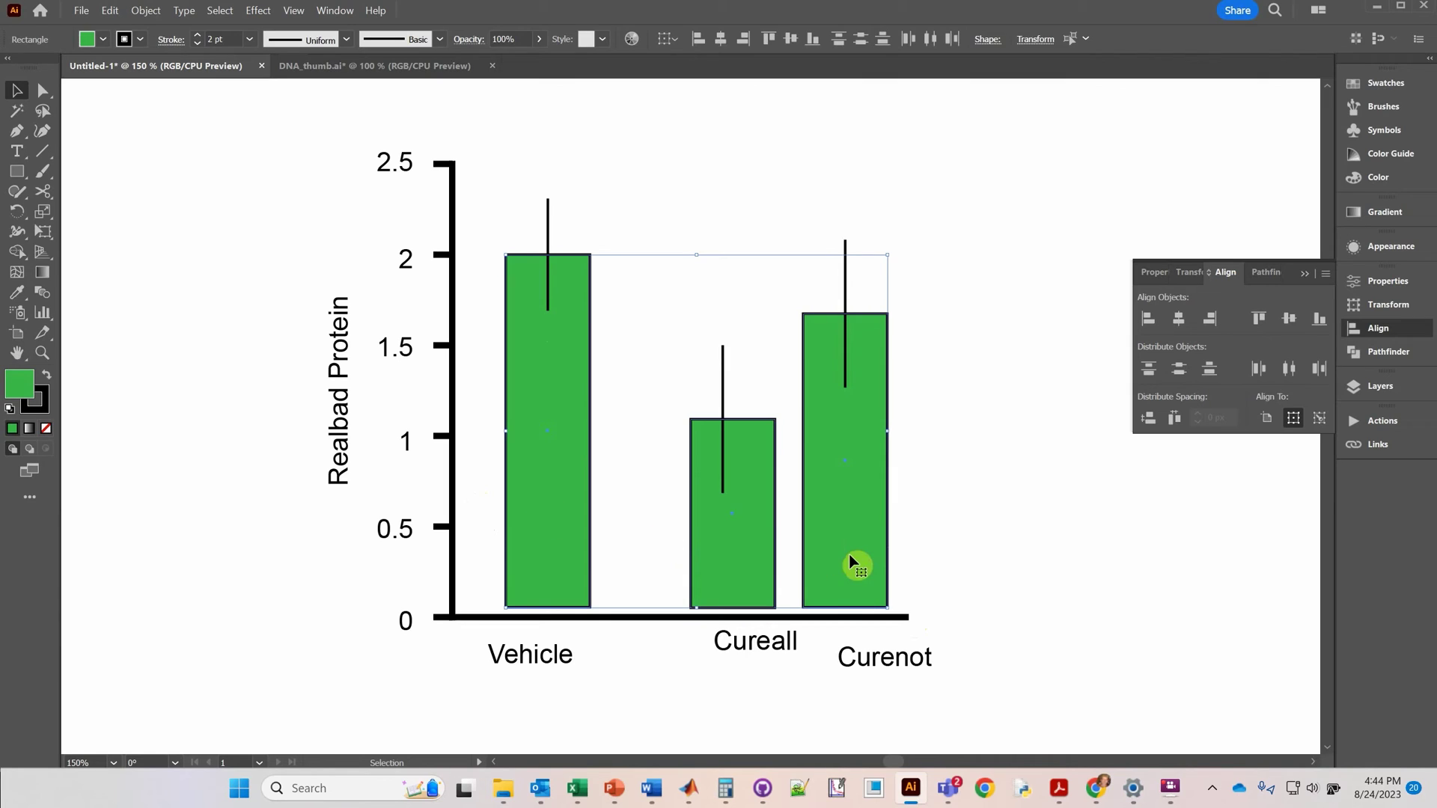
pyautogui.click(930, 40)
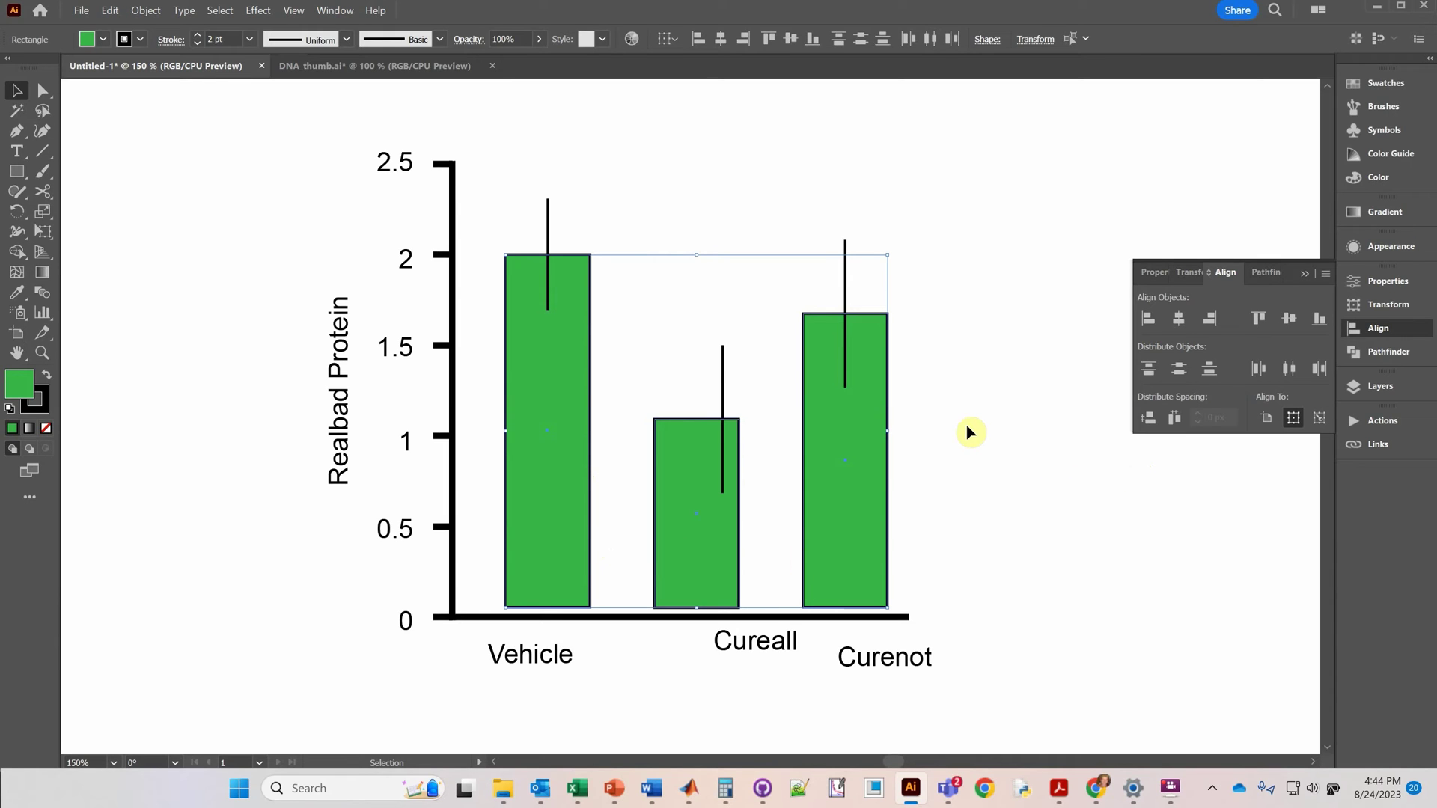
# Step: Nudge the three green bars left together, closer to the vertical axis
pyautogui.press('Left')
pyautogui.press('Left')
pyautogui.press('Left')
pyautogui.press('Left')
pyautogui.press('Left')
pyautogui.press('Left')
pyautogui.press('Left')
pyautogui.press('Left')
pyautogui.press('Left')
pyautogui.press('Left')
pyautogui.press('Left')
pyautogui.press('Left')
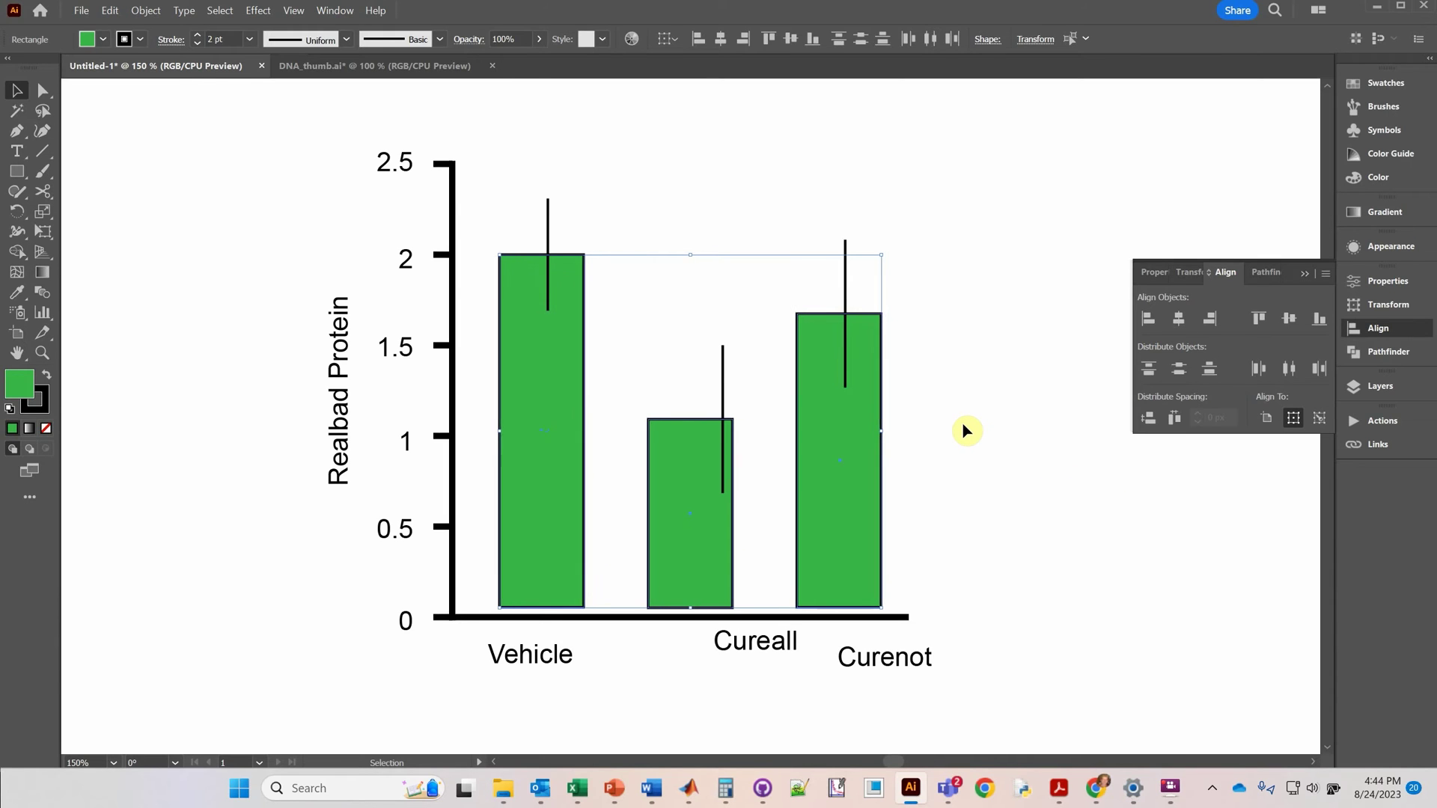
pyautogui.press('Left')
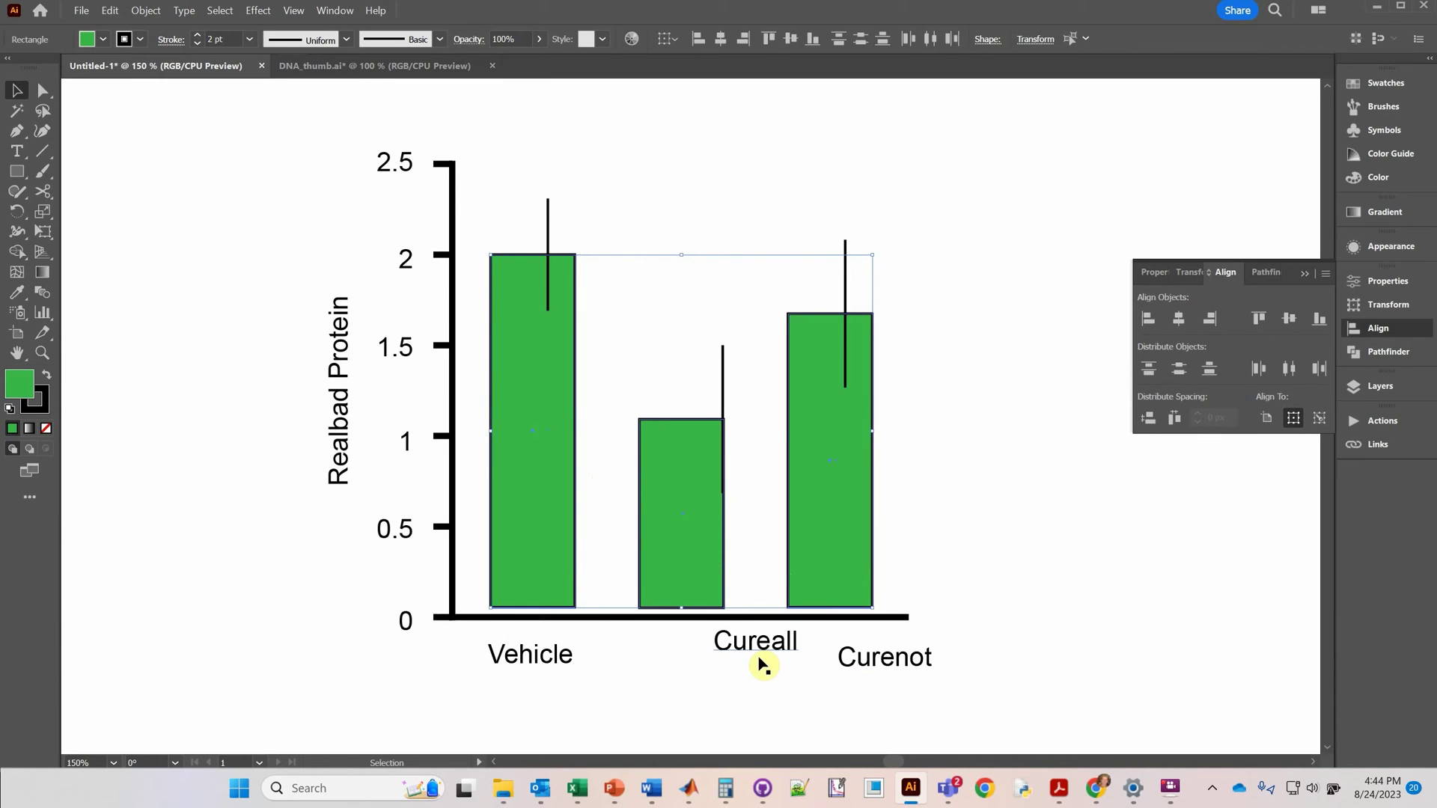
pyautogui.click(644, 200)
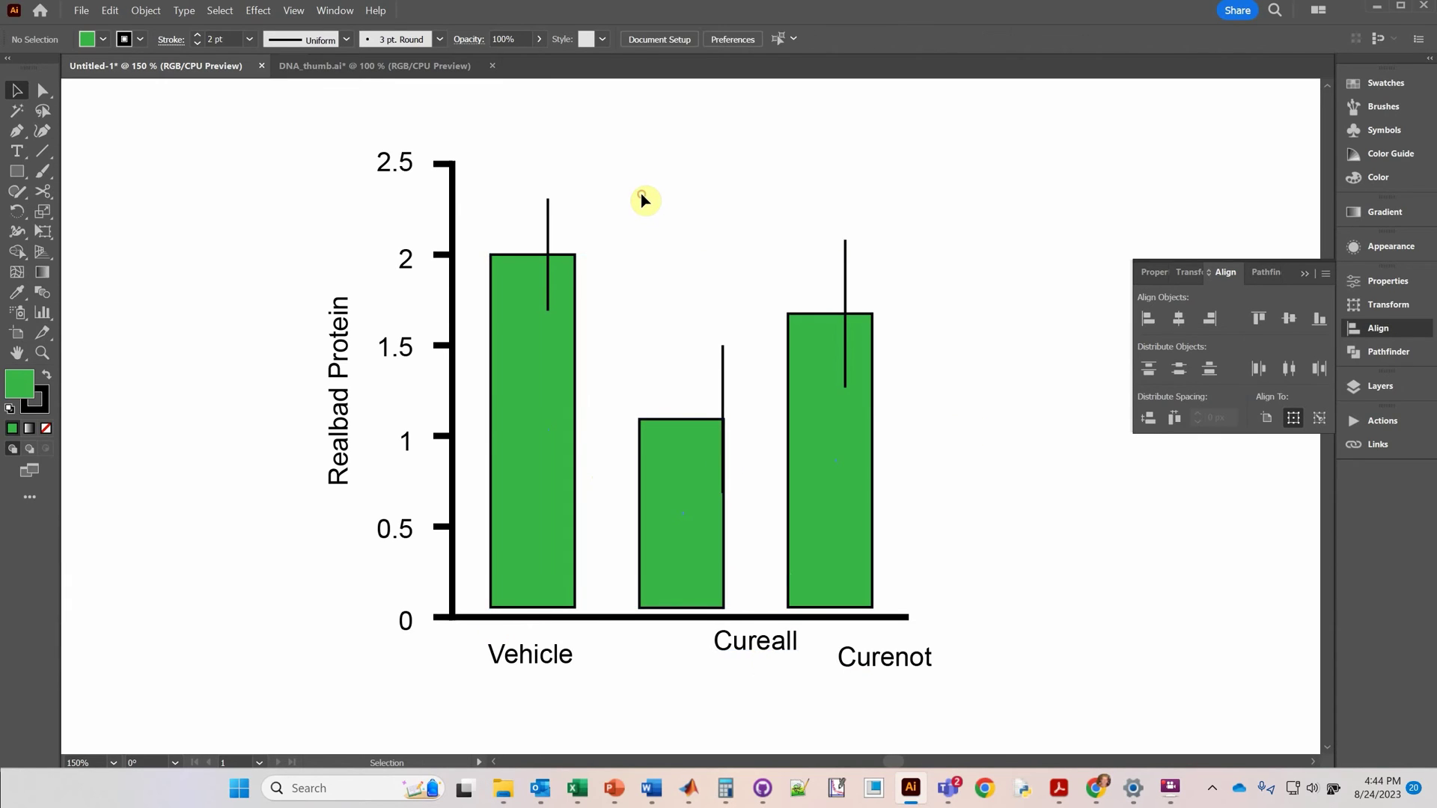
# Step: Distribute the three vertical error bars evenly by their horizontal centres
pyautogui.click(547, 212)
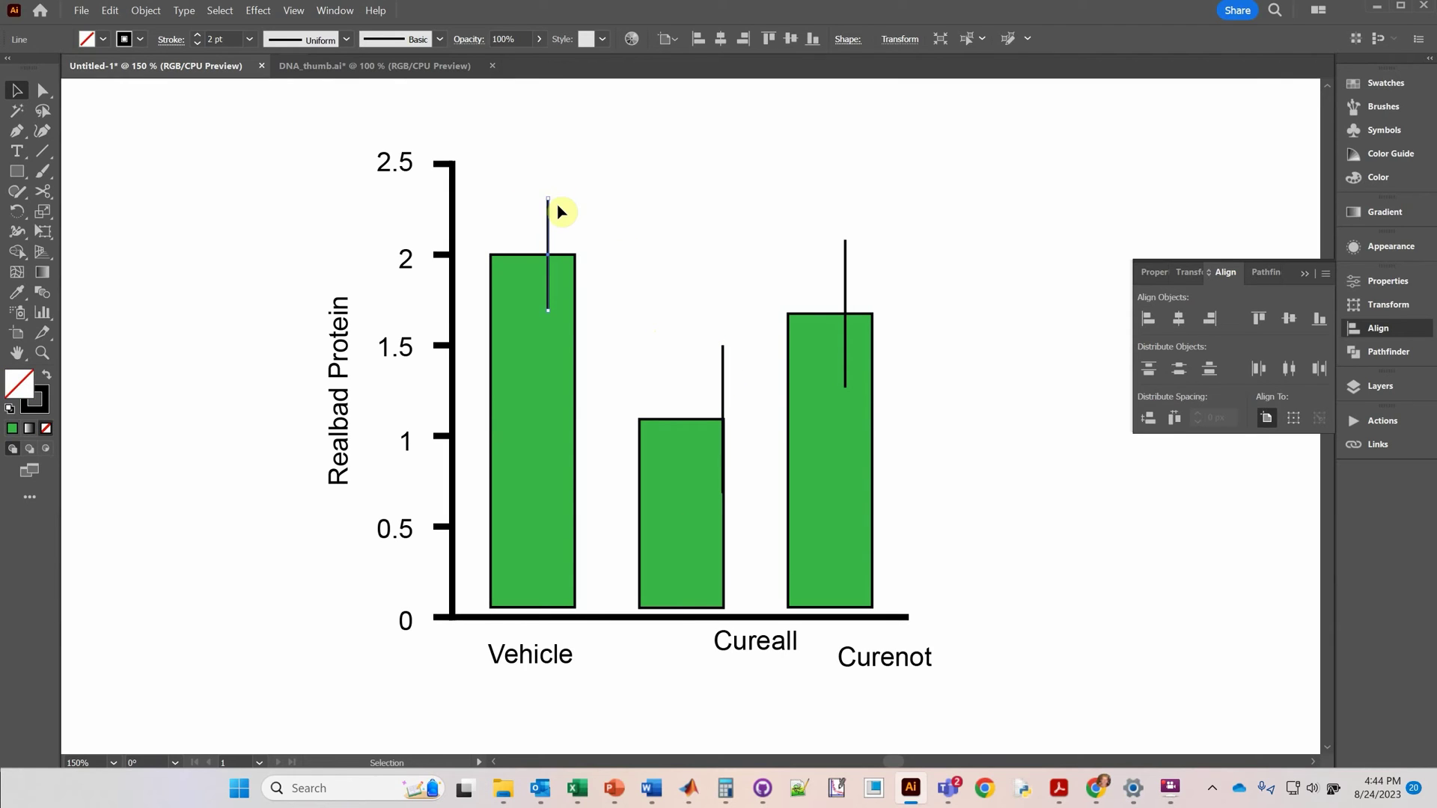
pyautogui.keyDown('shift'); pyautogui.click(722, 374); pyautogui.keyUp('shift')
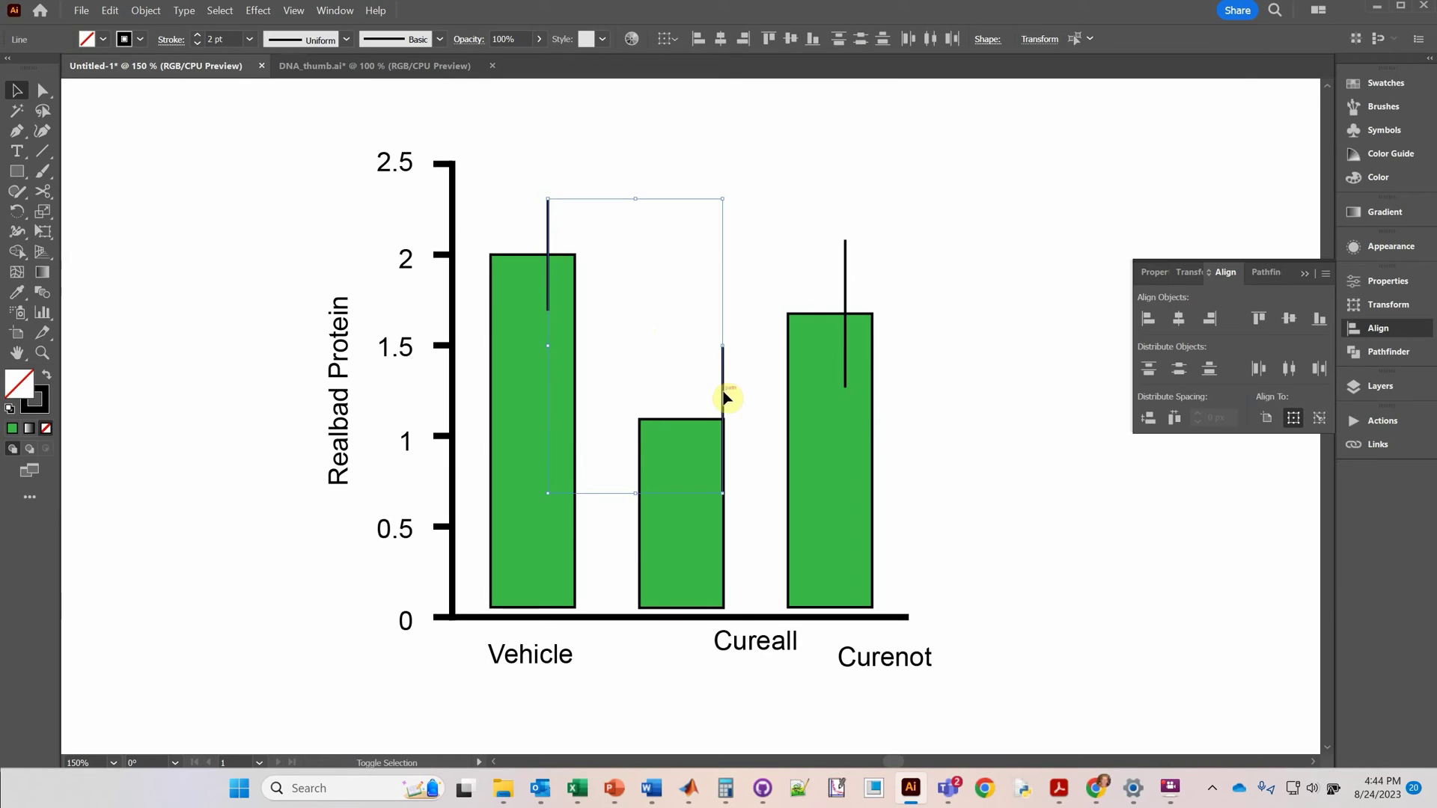
pyautogui.keyDown('shift'); pyautogui.click(847, 260); pyautogui.keyUp('shift')
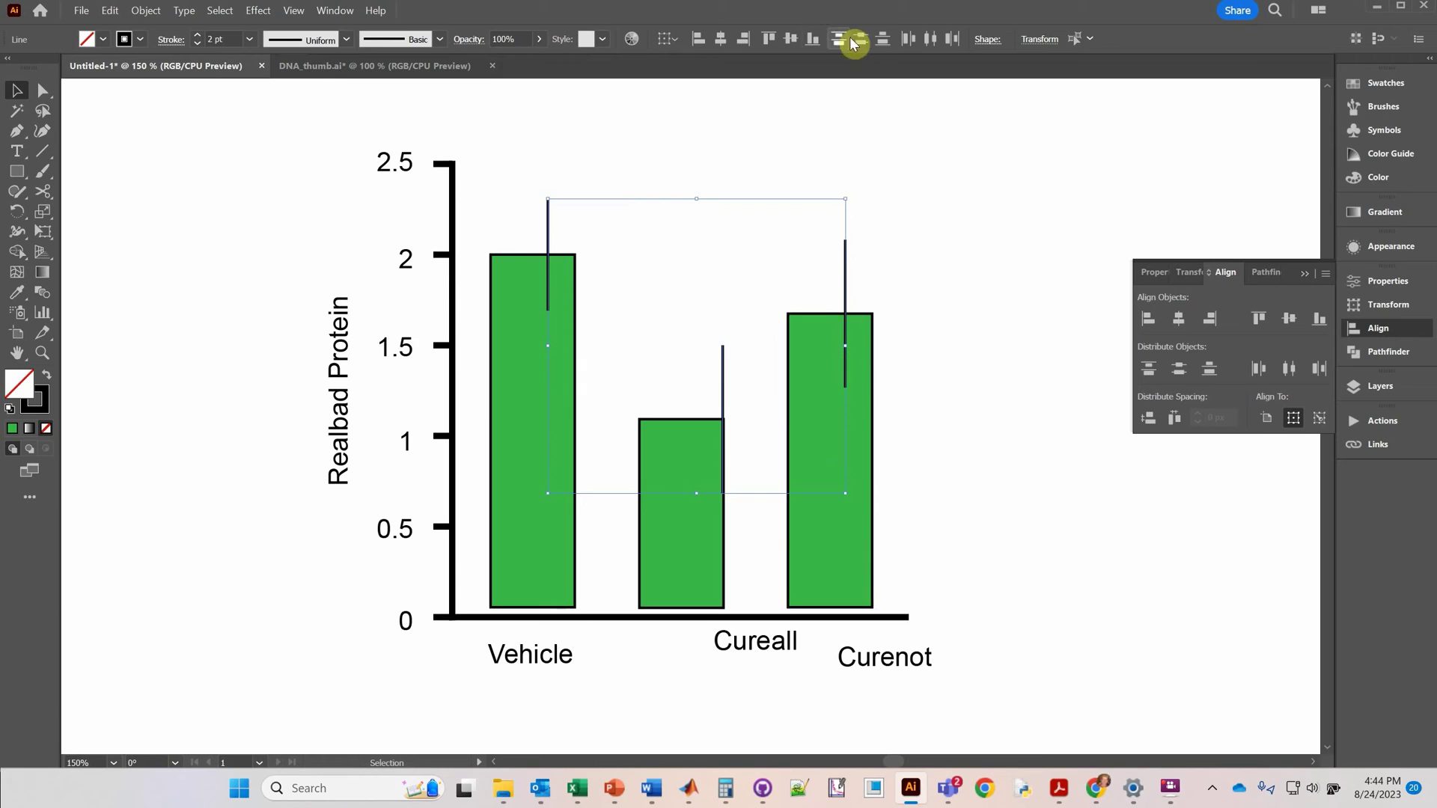
pyautogui.click(928, 42)
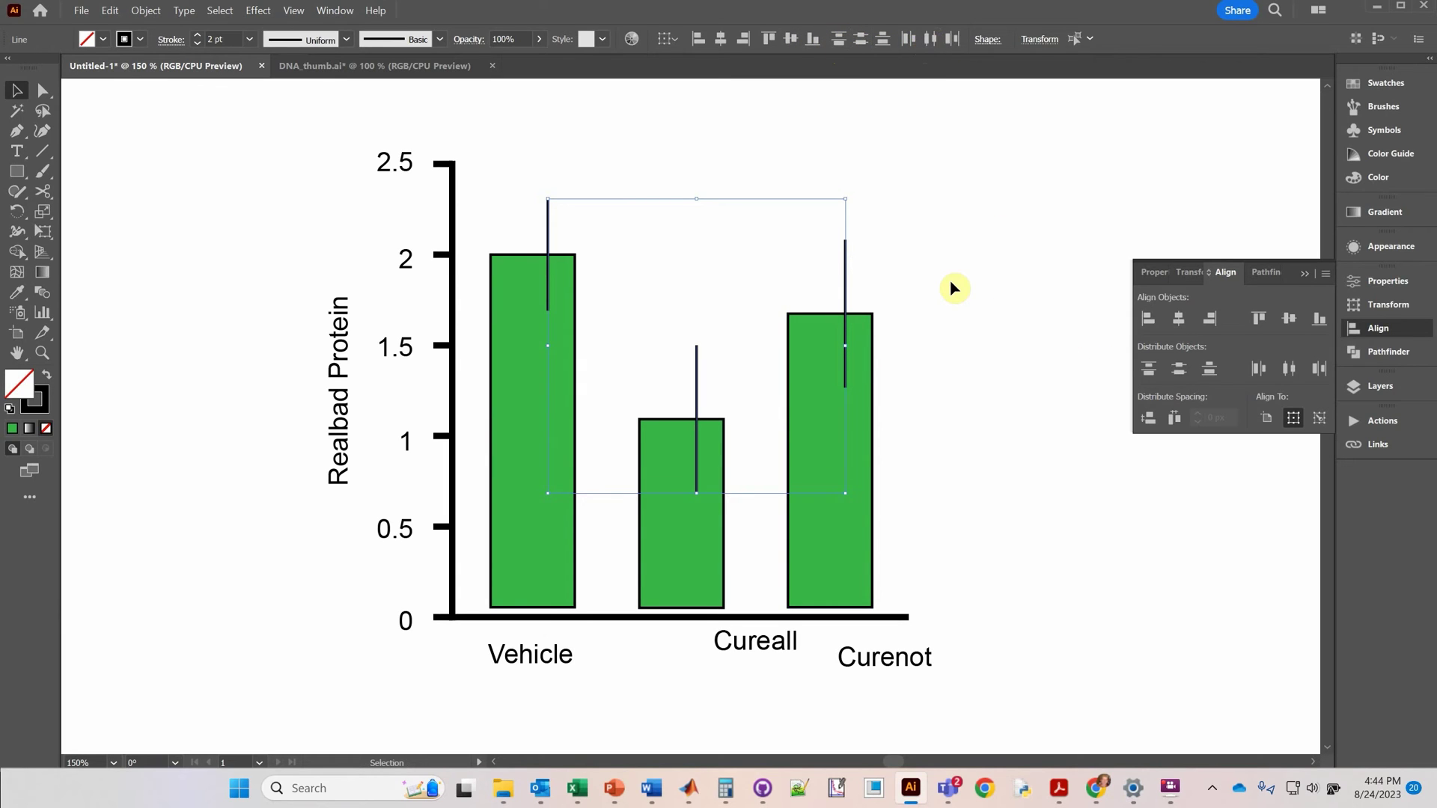
# Step: Nudge the three error bars left together until each one is centred on its green bar
pyautogui.press('Left')
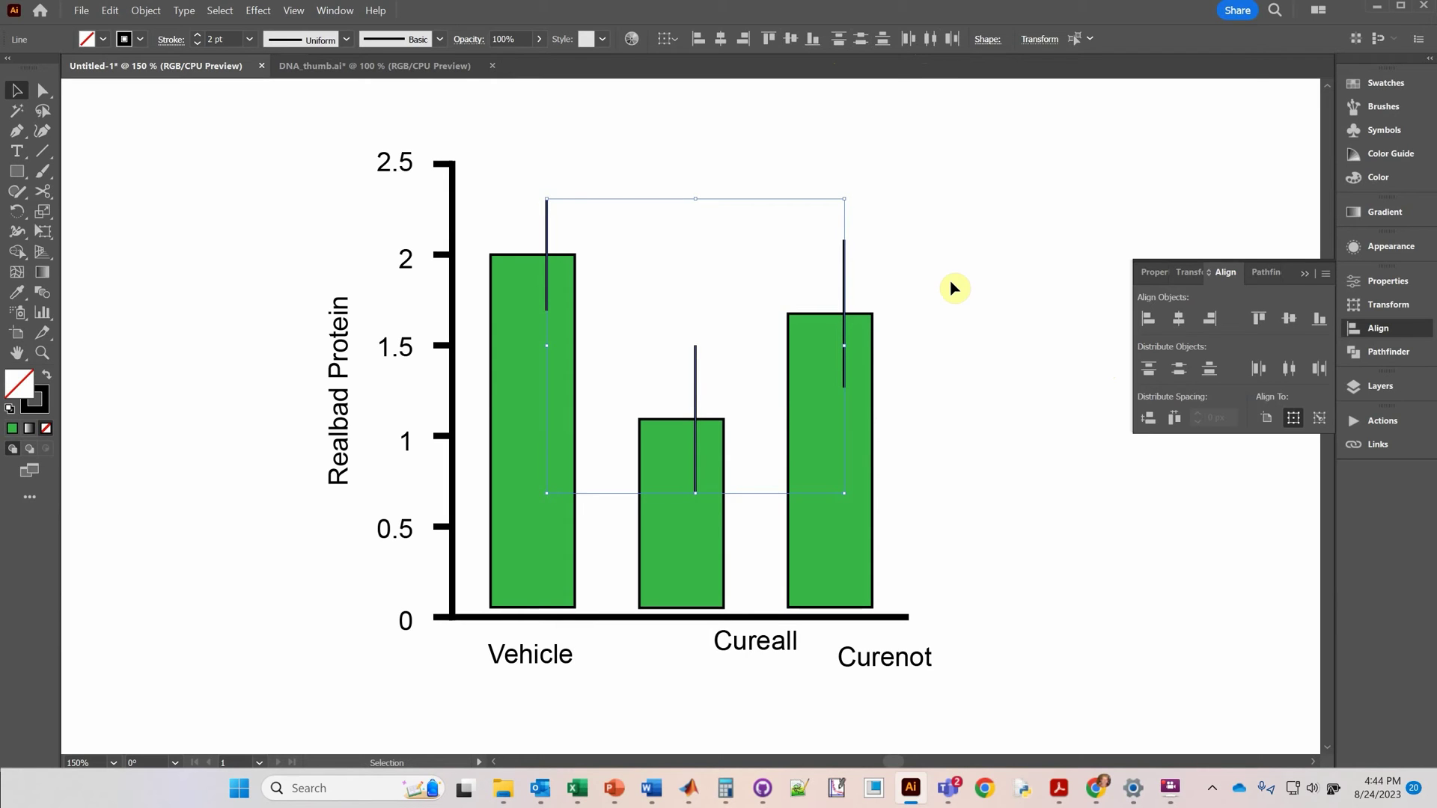
pyautogui.press('Left')
pyautogui.press('Left')
pyautogui.press('Left')
pyautogui.press('Left')
pyautogui.press('Left')
pyautogui.press('Left')
pyautogui.press('Left')
pyautogui.press('Left')
pyautogui.press('Left')
pyautogui.press('Left')
pyautogui.press('Left')
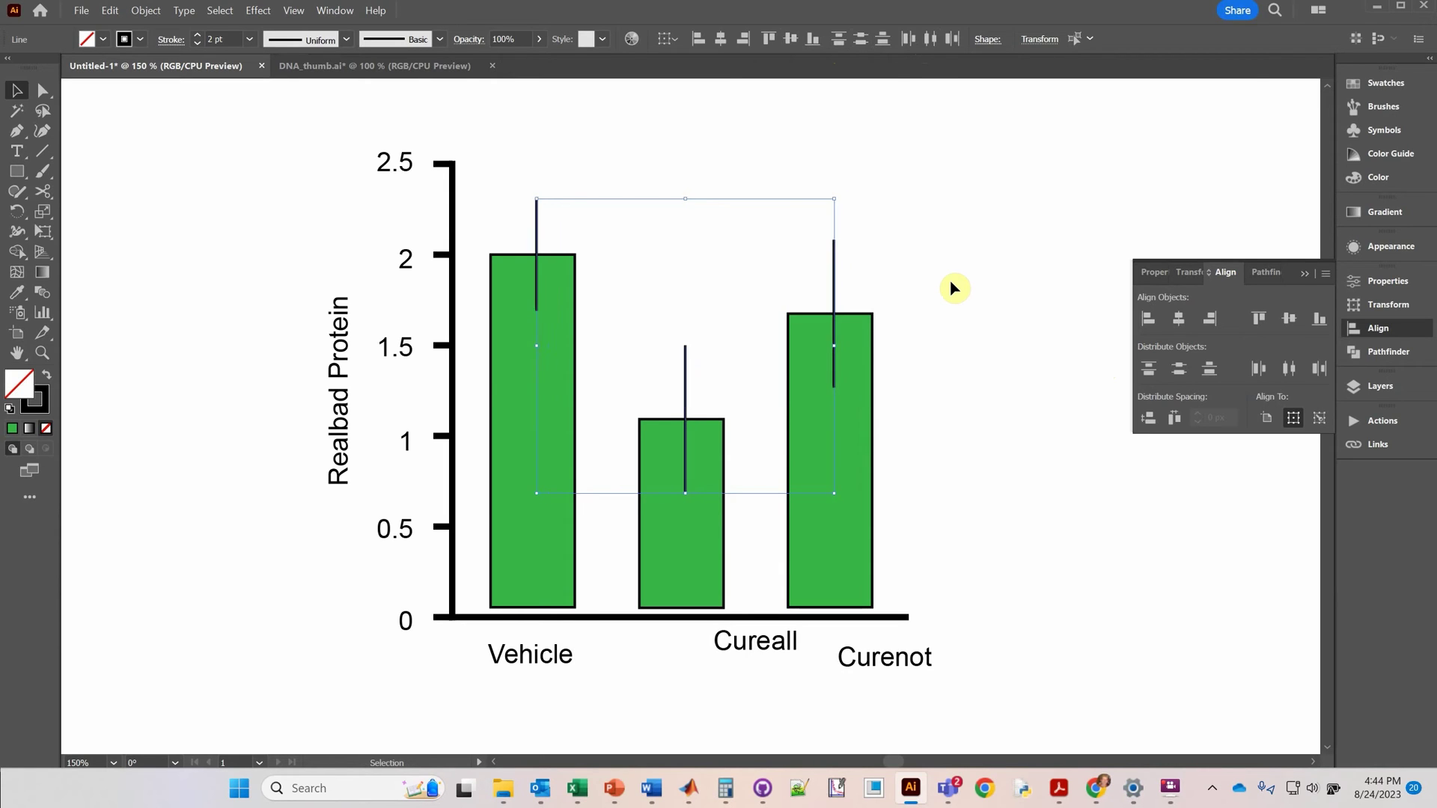
pyautogui.press('Left')
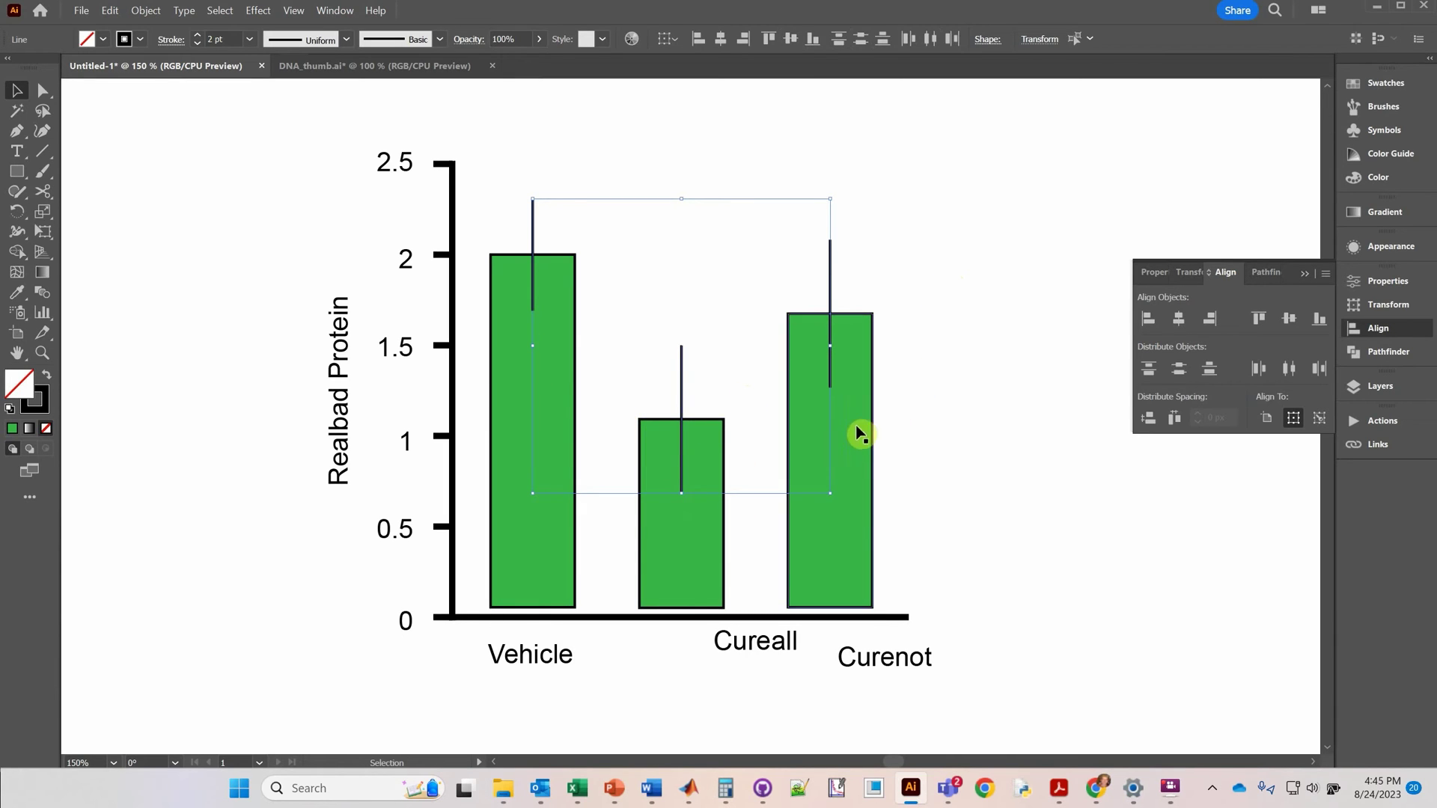
# Step: Group the three error bars together, and group the three green bars as a separate group
pyautogui.press('a')
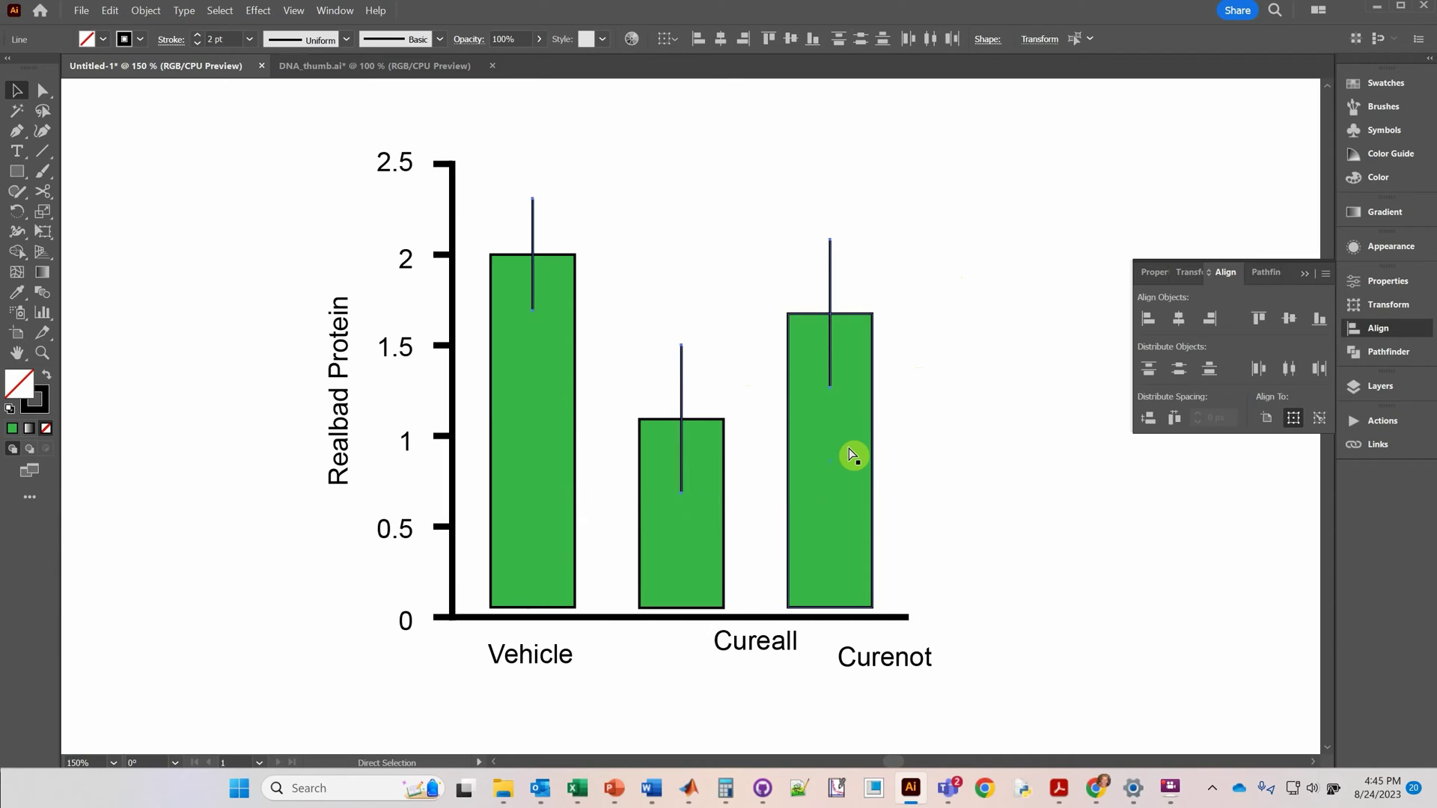
pyautogui.press('v')
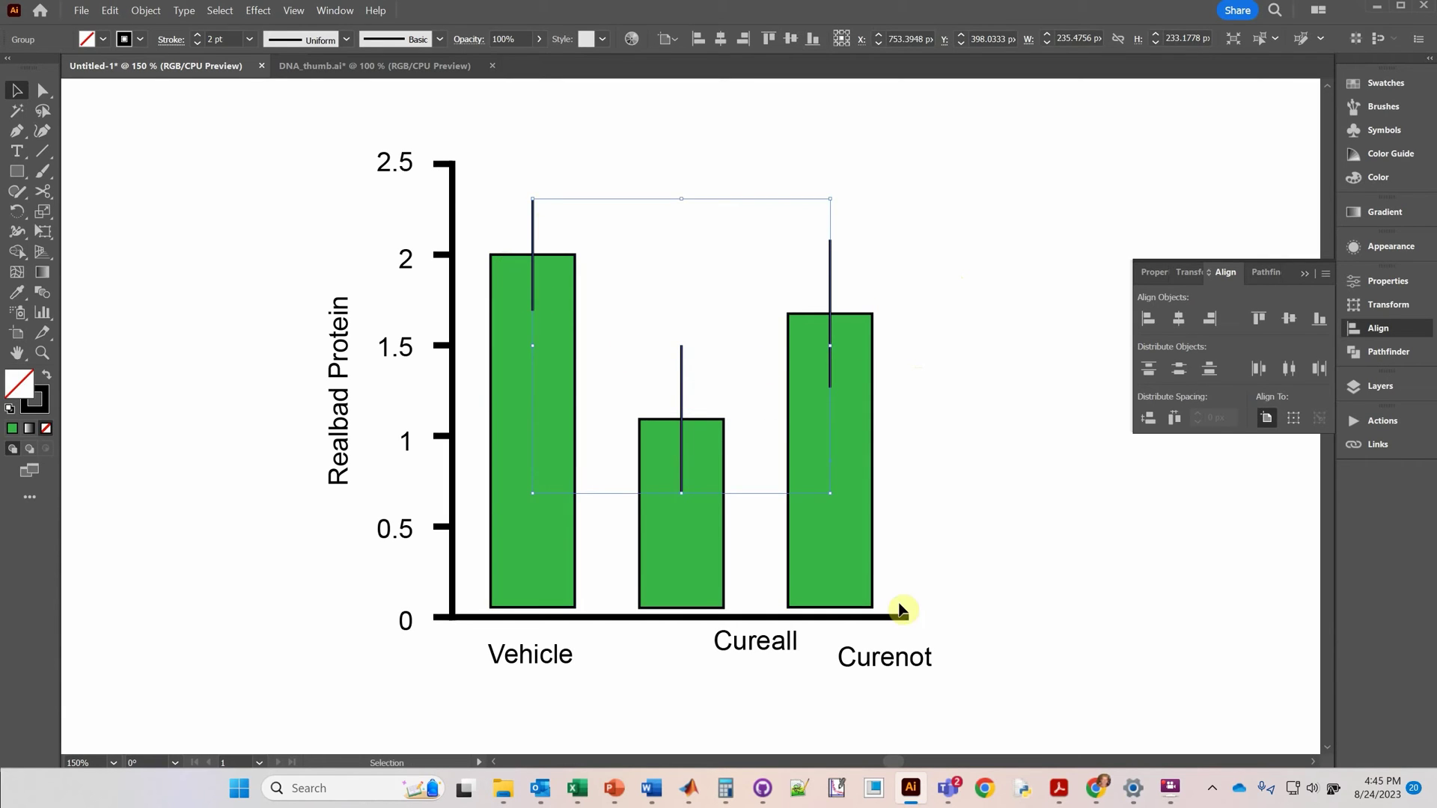
pyautogui.click(928, 592)
pyautogui.moveTo(1025, 571); pyautogui.dragTo(484, 561)
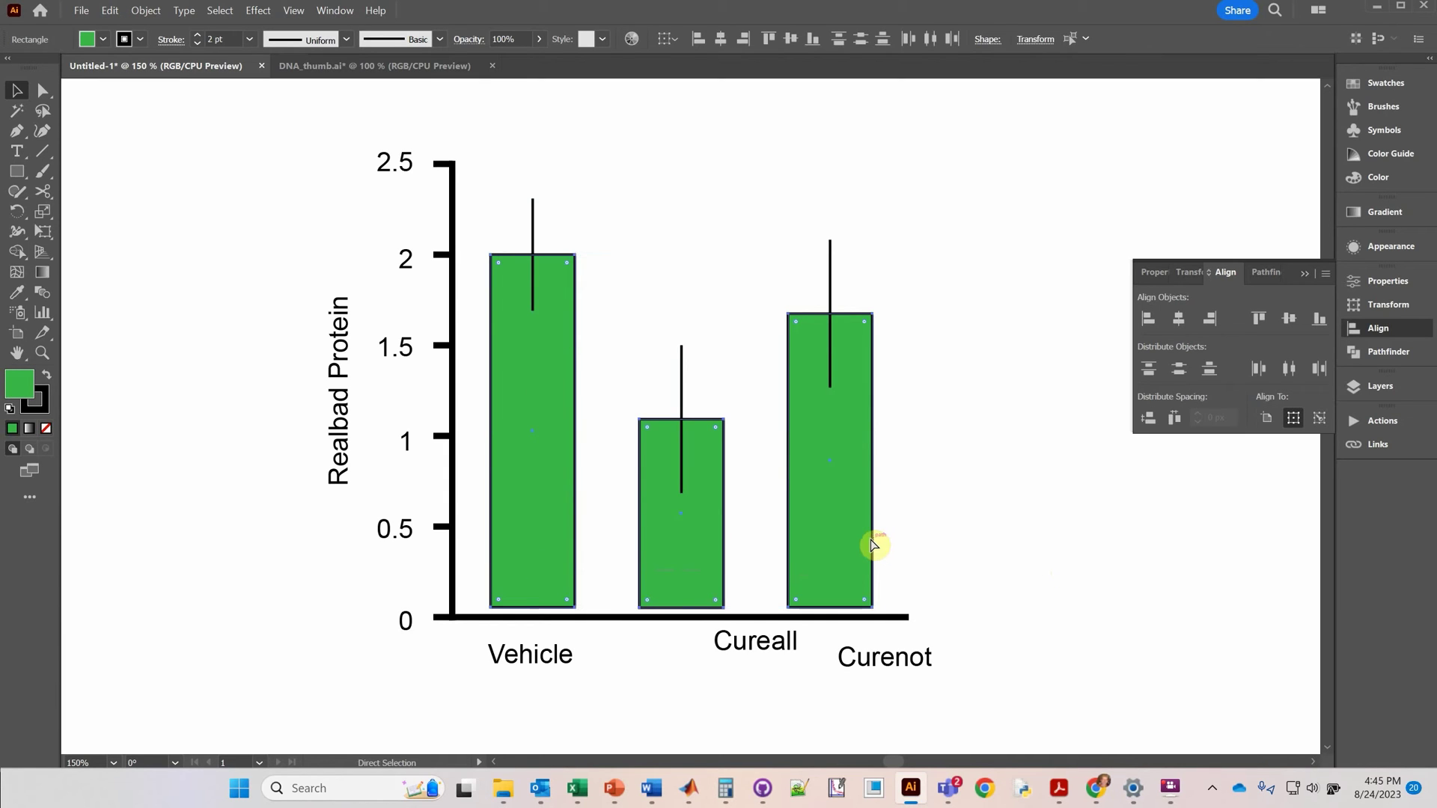
pyautogui.hotkey('ctrl', 'g')
pyautogui.press('v')
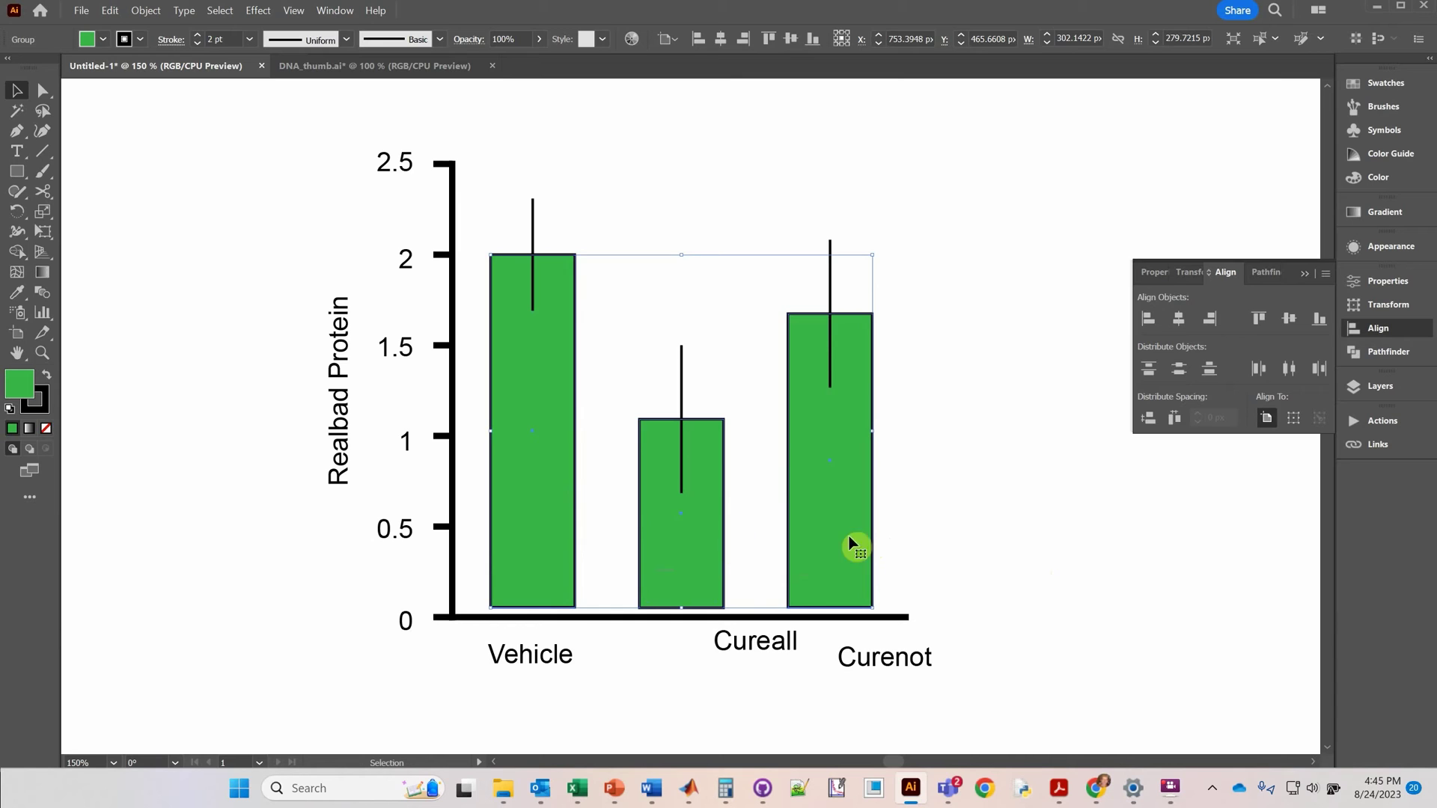
pyautogui.click(1036, 479)
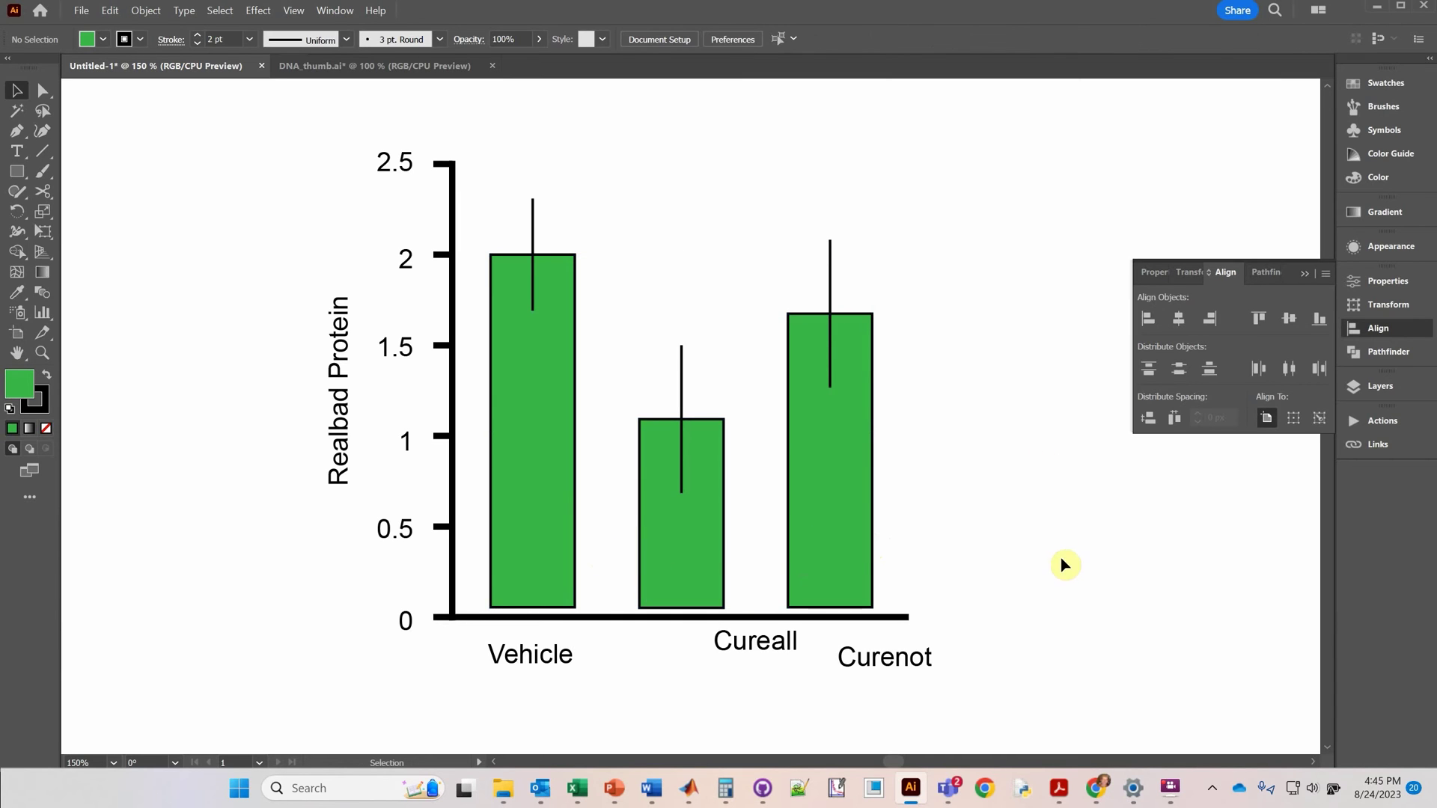
# Step: Align the error-bar group and the green-bar group by their horizontal centres, and ungroup both
pyautogui.moveTo(1061, 561); pyautogui.dragTo(483, 180)
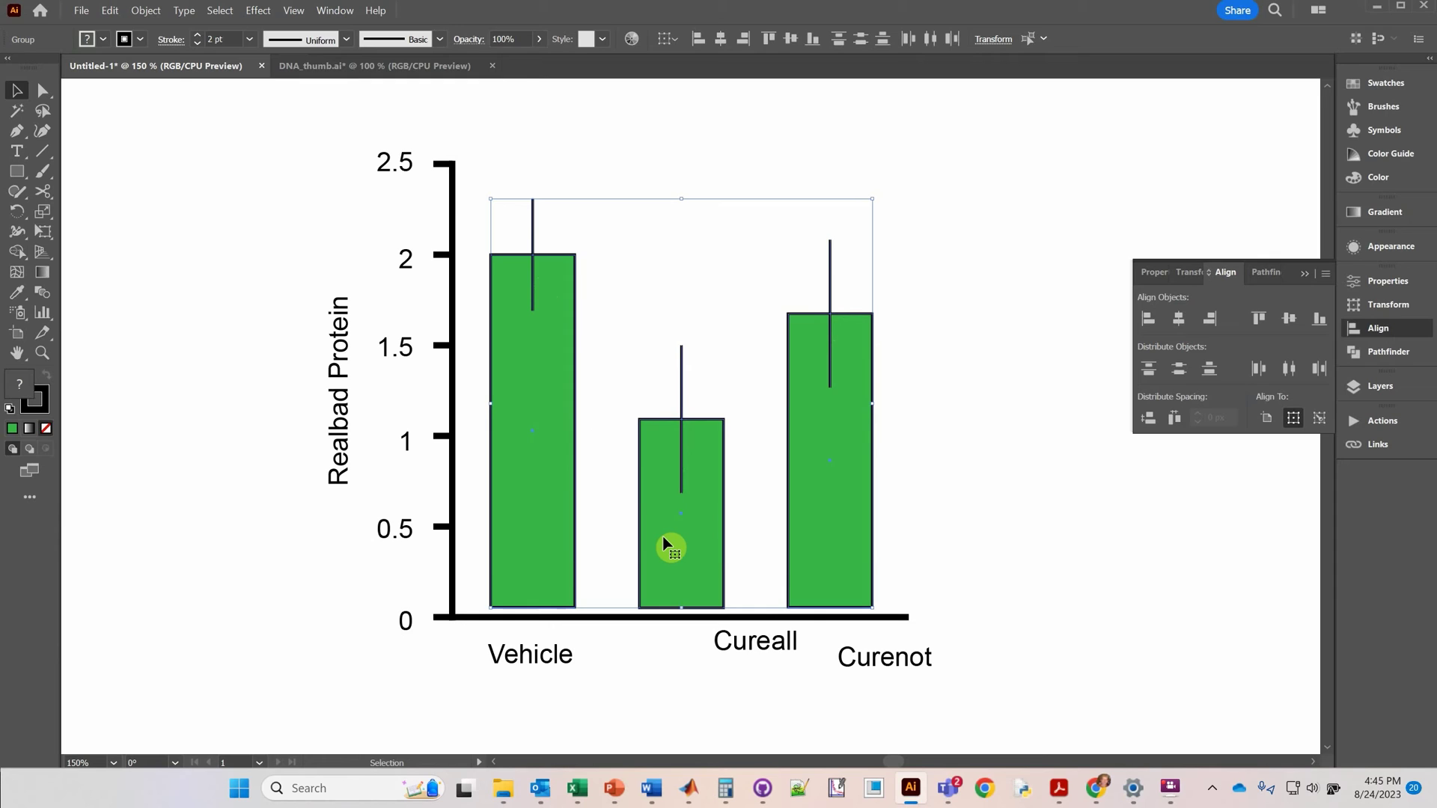
pyautogui.rightClick(697, 434)
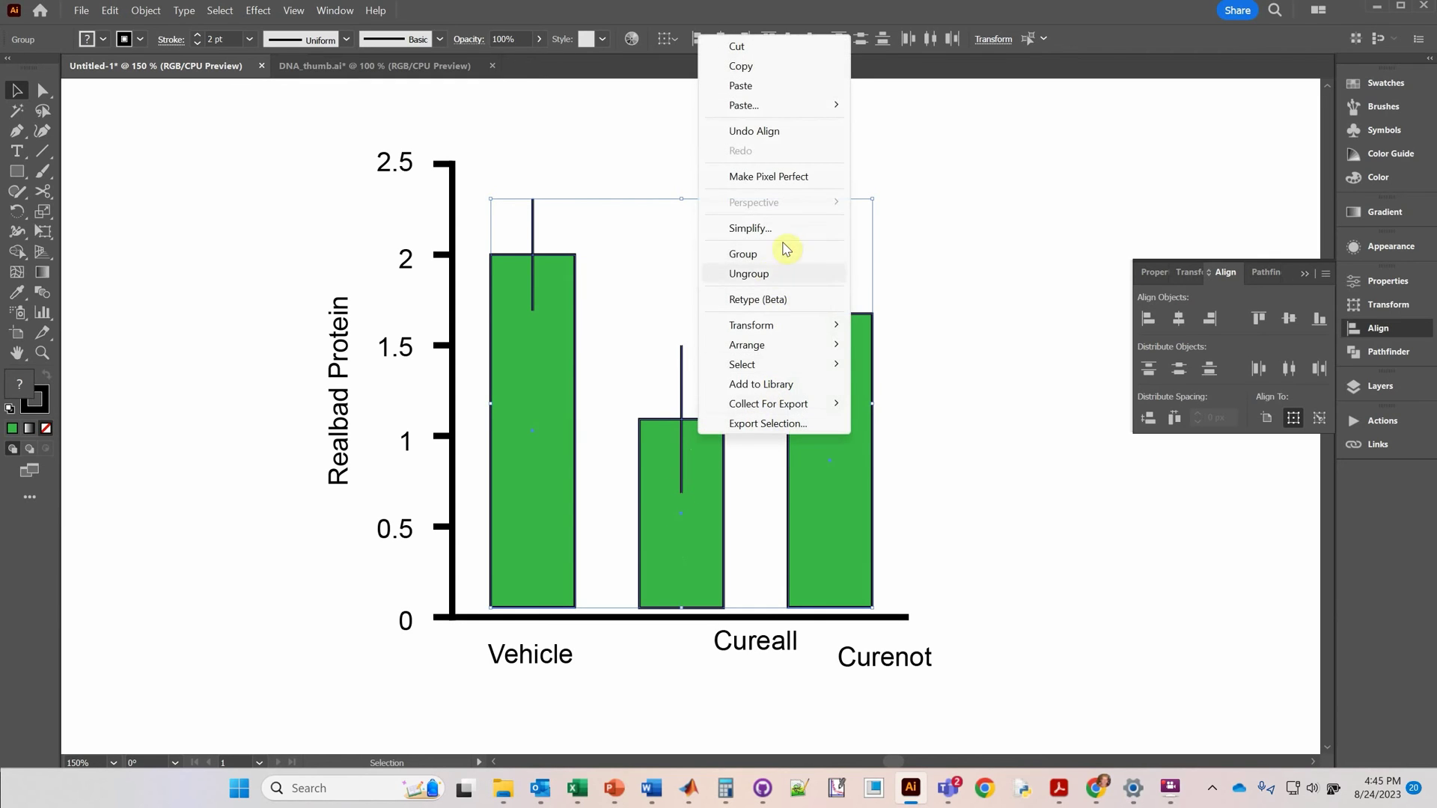
pyautogui.click(769, 274)
pyautogui.click(708, 303)
# Step: Nudge the Cureall error bar right so that it sits off-centre on its bar
pyautogui.click(706, 475)
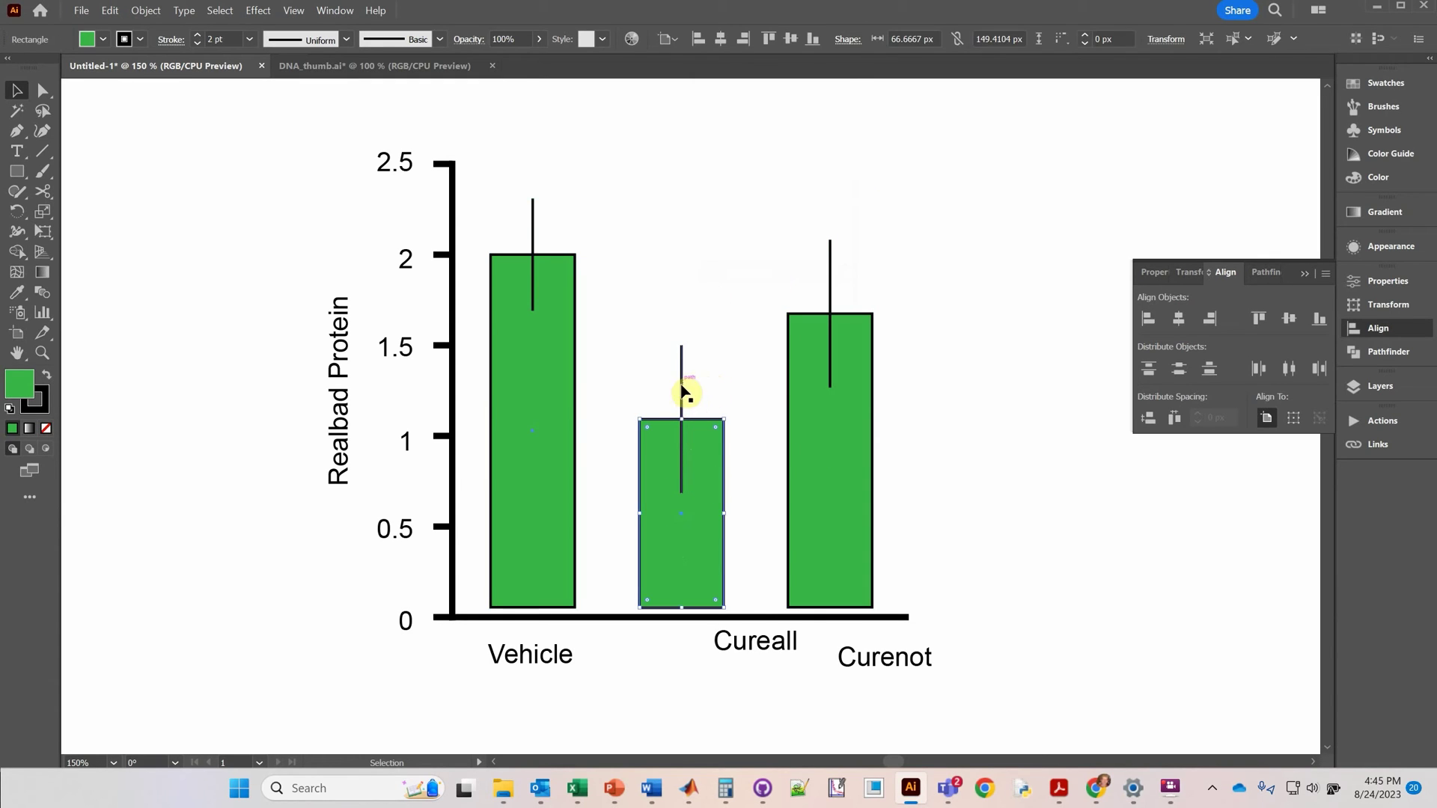
pyautogui.click(682, 388)
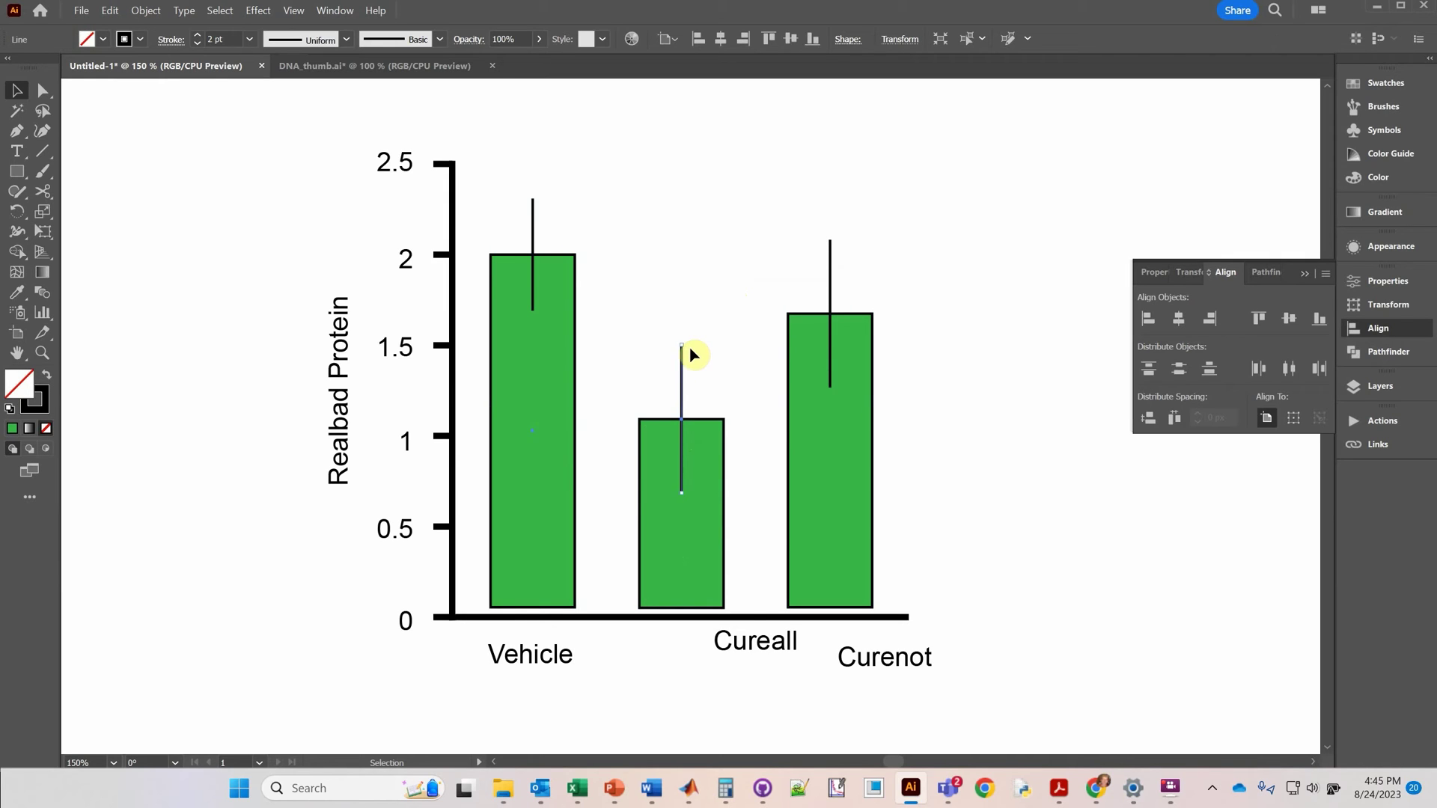
pyautogui.press('Right')
pyautogui.press('Right')
pyautogui.press('Right')
pyautogui.press('Right')
pyautogui.press('Right')
pyautogui.press('Right')
pyautogui.press('Right')
pyautogui.press('Right')
pyautogui.press('Right')
pyautogui.press('Right')
pyautogui.press('Right')
pyautogui.press('Right')
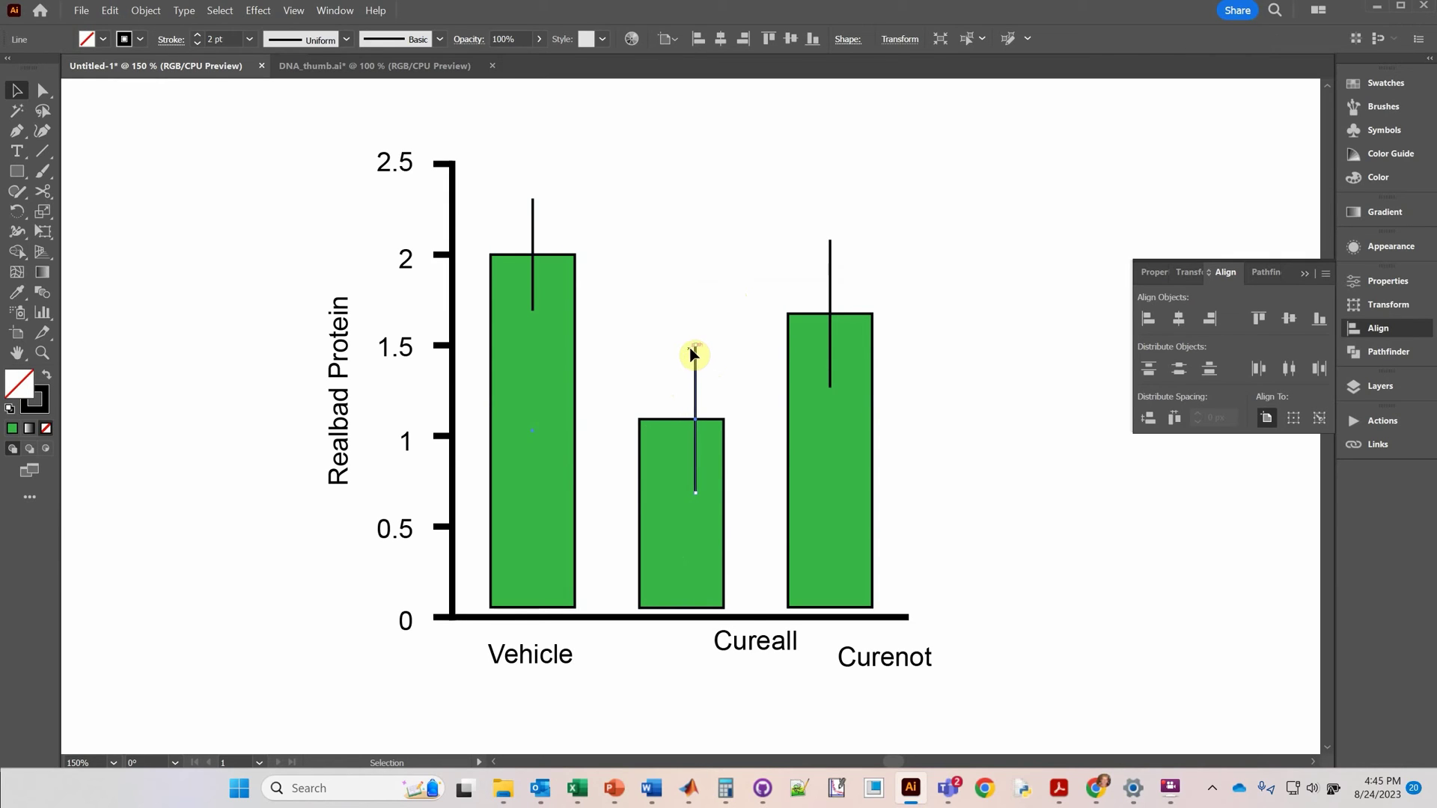
# Step: Align the Cureall error bar to the horizontal centre of its green bar, using the bar as the key object
pyautogui.moveTo(619, 298); pyautogui.dragTo(766, 558)
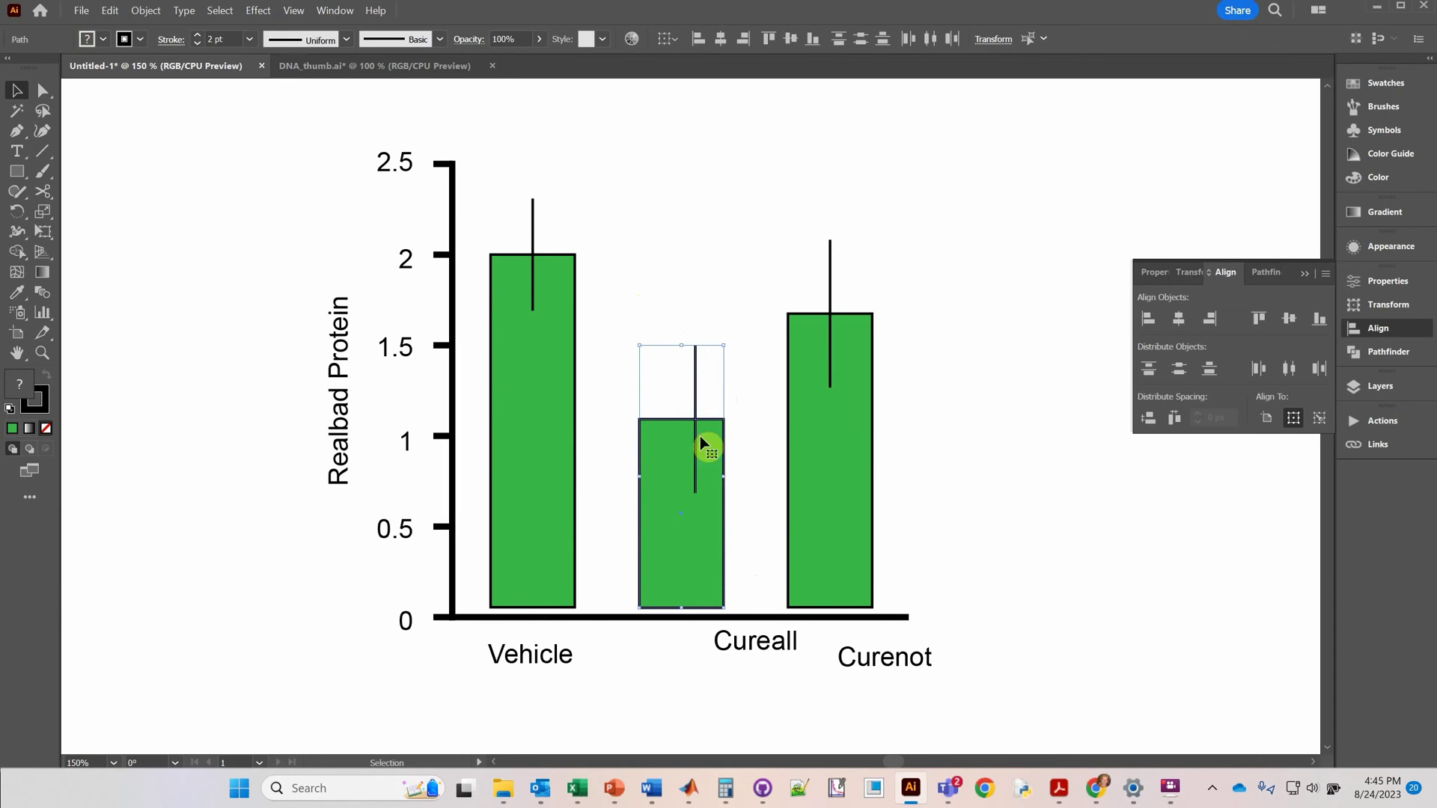
pyautogui.click(653, 449)
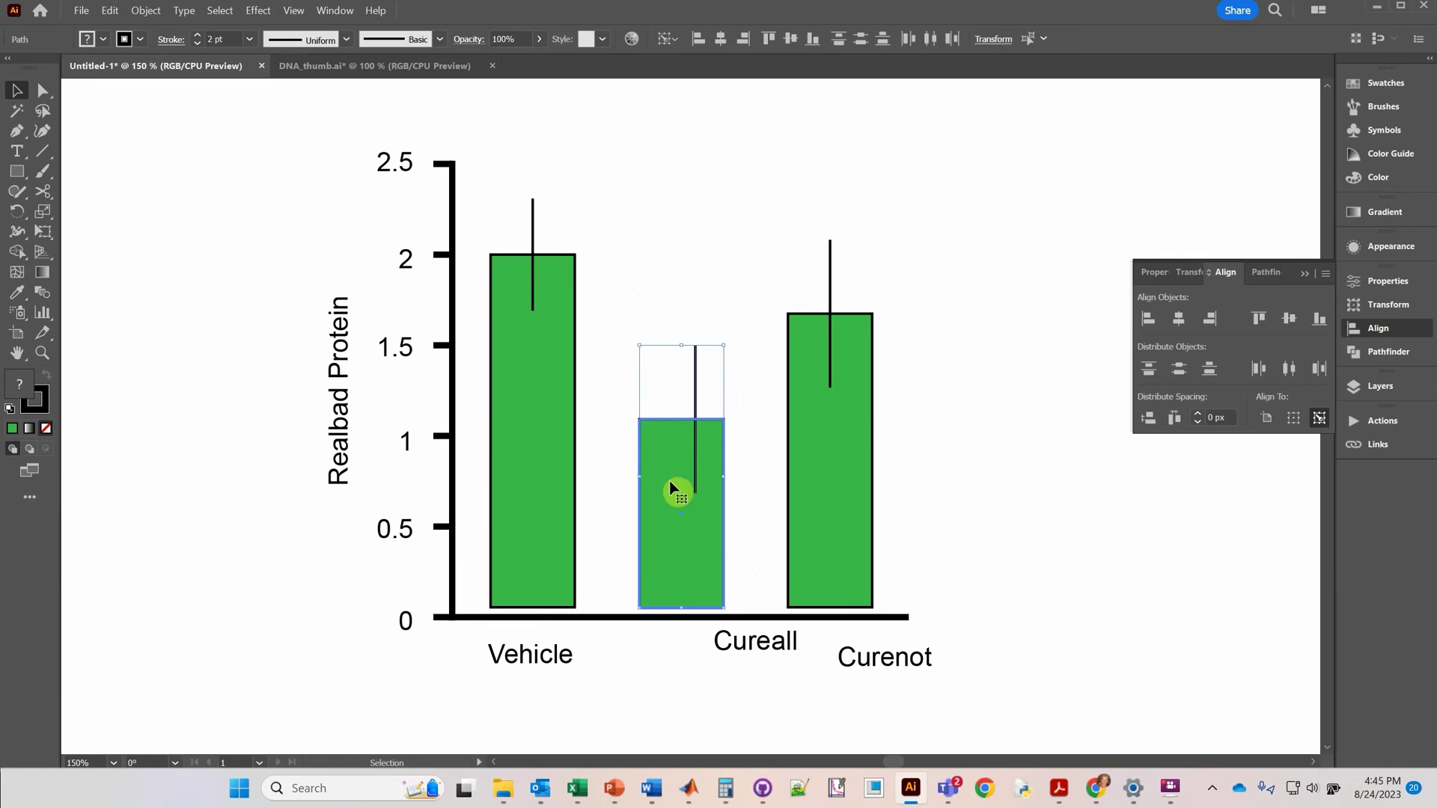
pyautogui.click(743, 39)
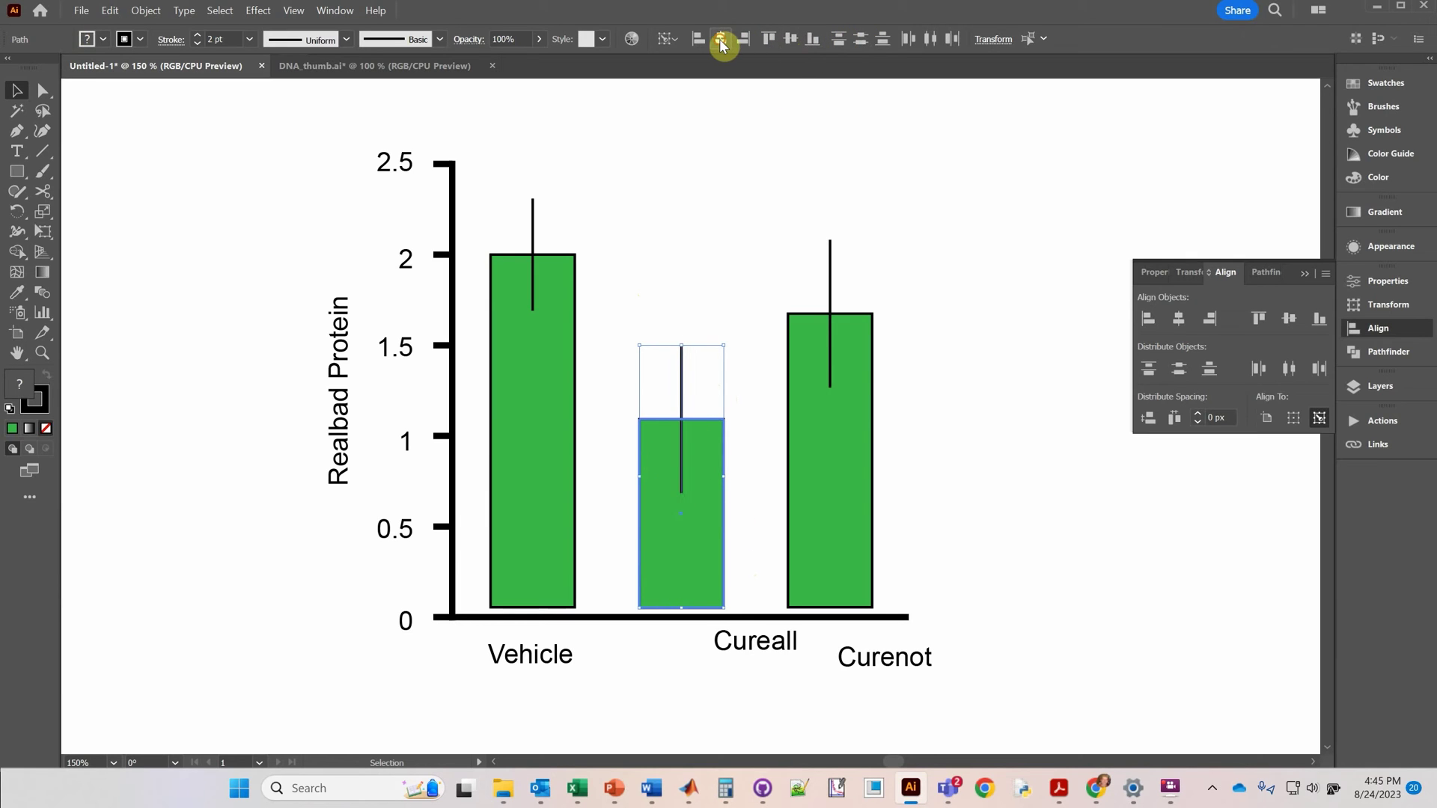
pyautogui.click(703, 256)
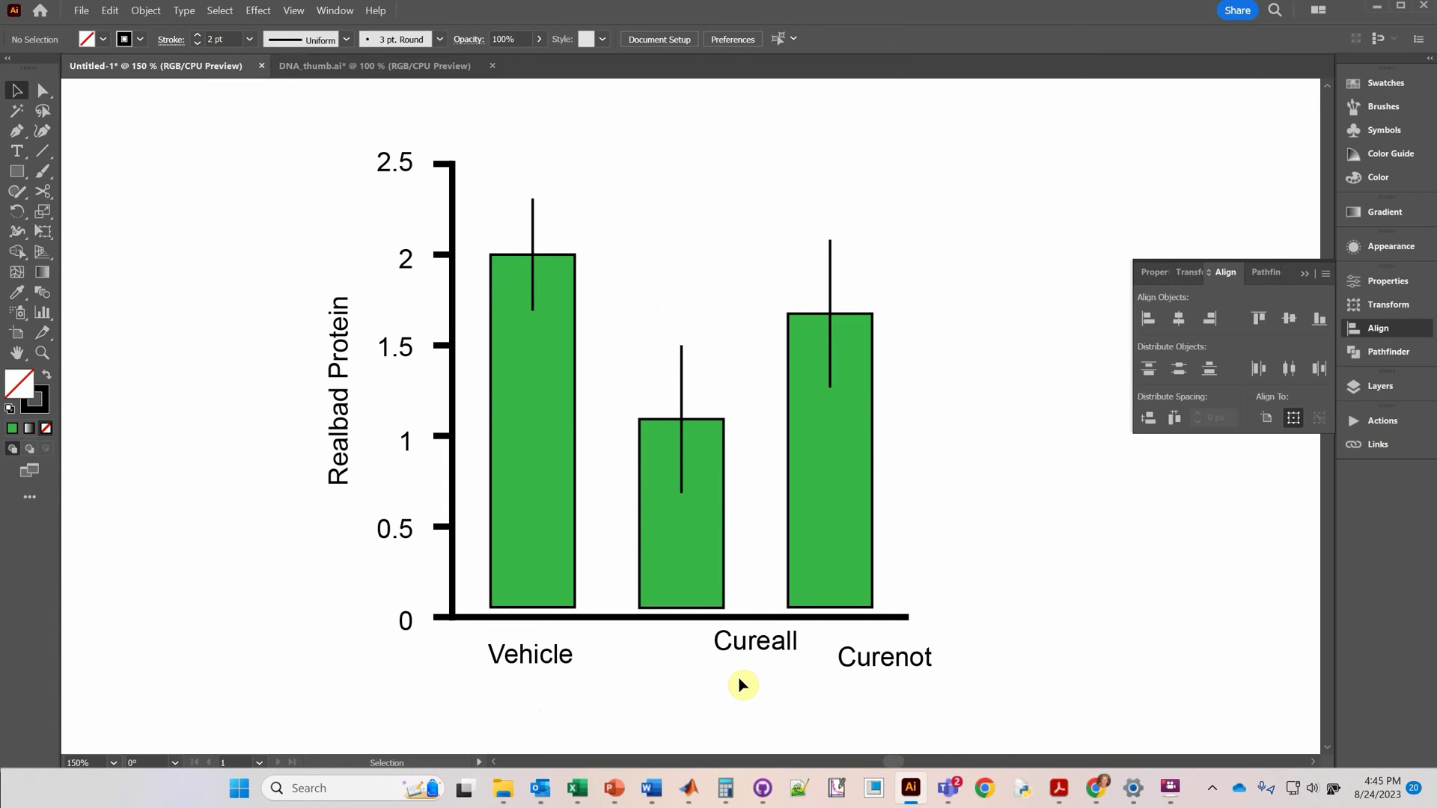
# Step: Set the paragraph alignment of the Vehicle, Cureall and Curenot labels to centred
pyautogui.click(517, 645)
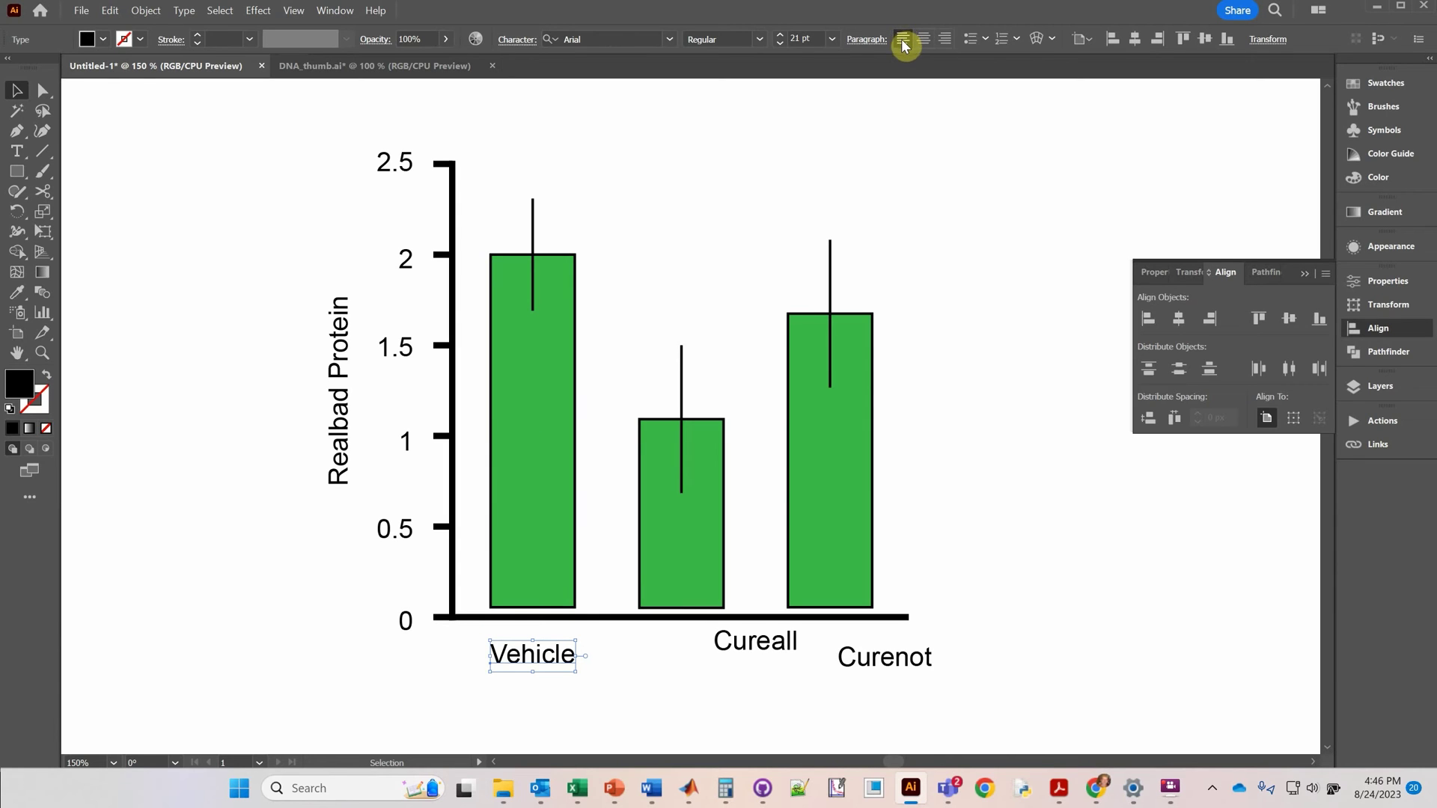
pyautogui.click(511, 653)
pyautogui.click(453, 668)
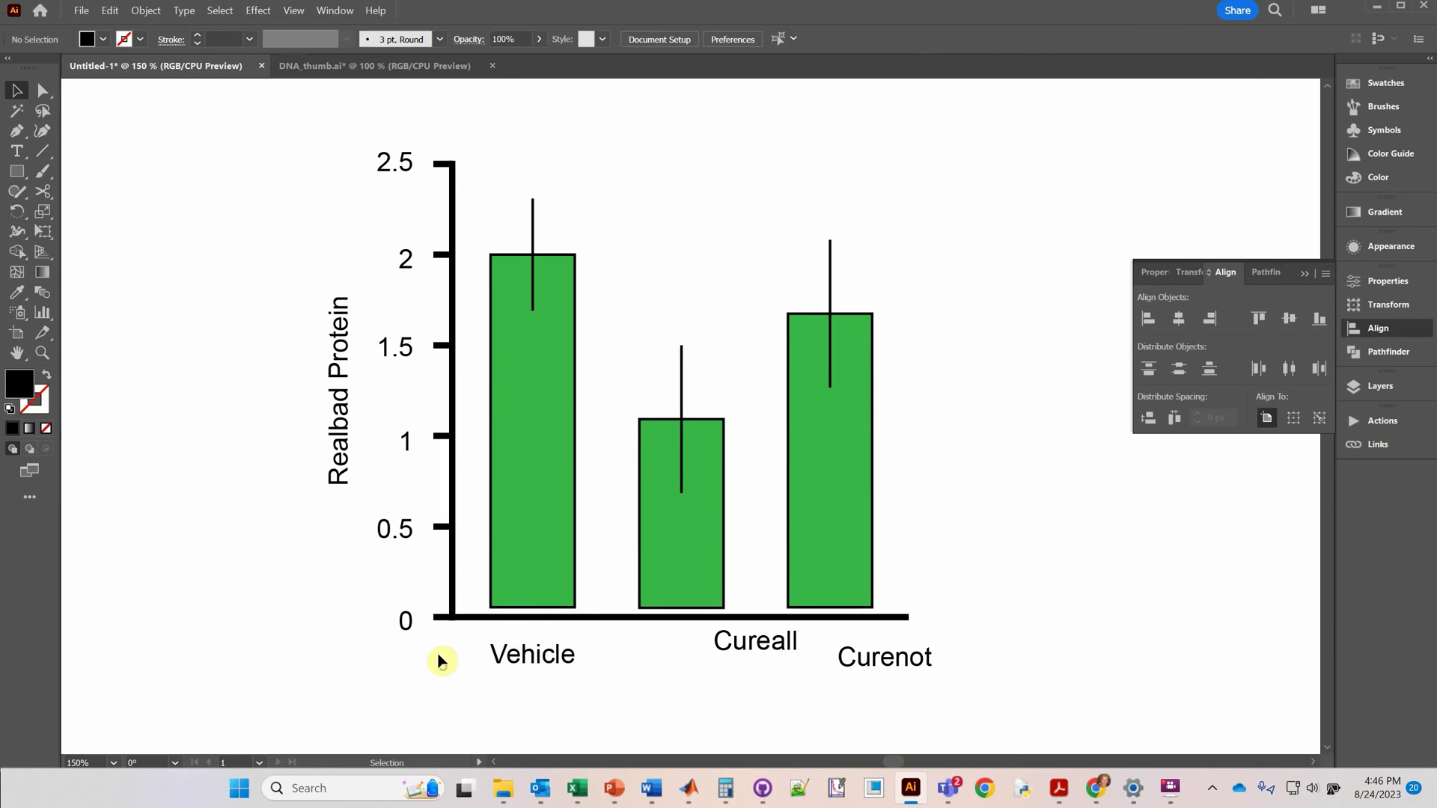
pyautogui.moveTo(471, 641); pyautogui.dragTo(1013, 721)
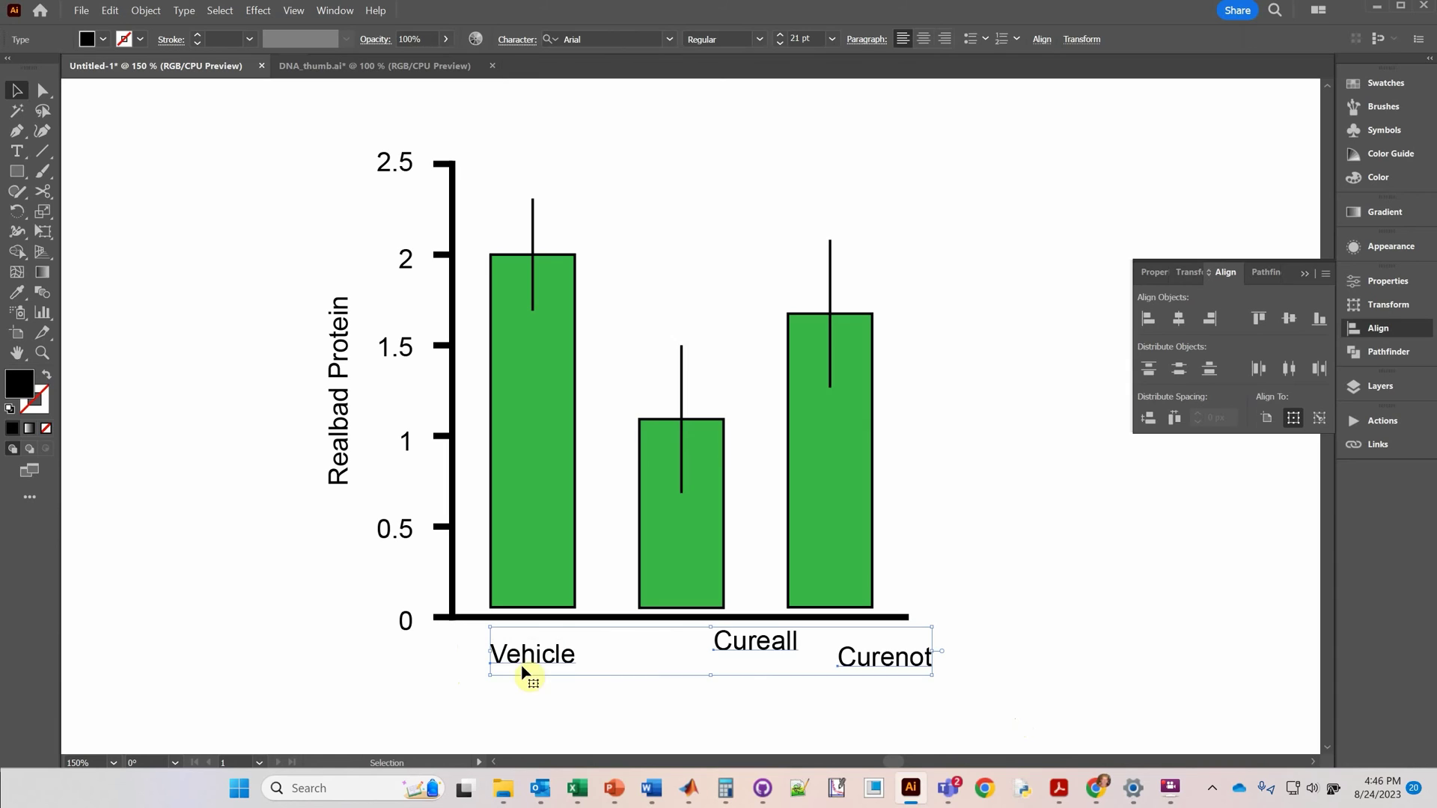
pyautogui.moveTo(528, 666)
pyautogui.mouseDown()
pyautogui.moveTo(516, 659)
pyautogui.moveTo(555, 664)
pyautogui.mouseUp()
pyautogui.click(925, 40)
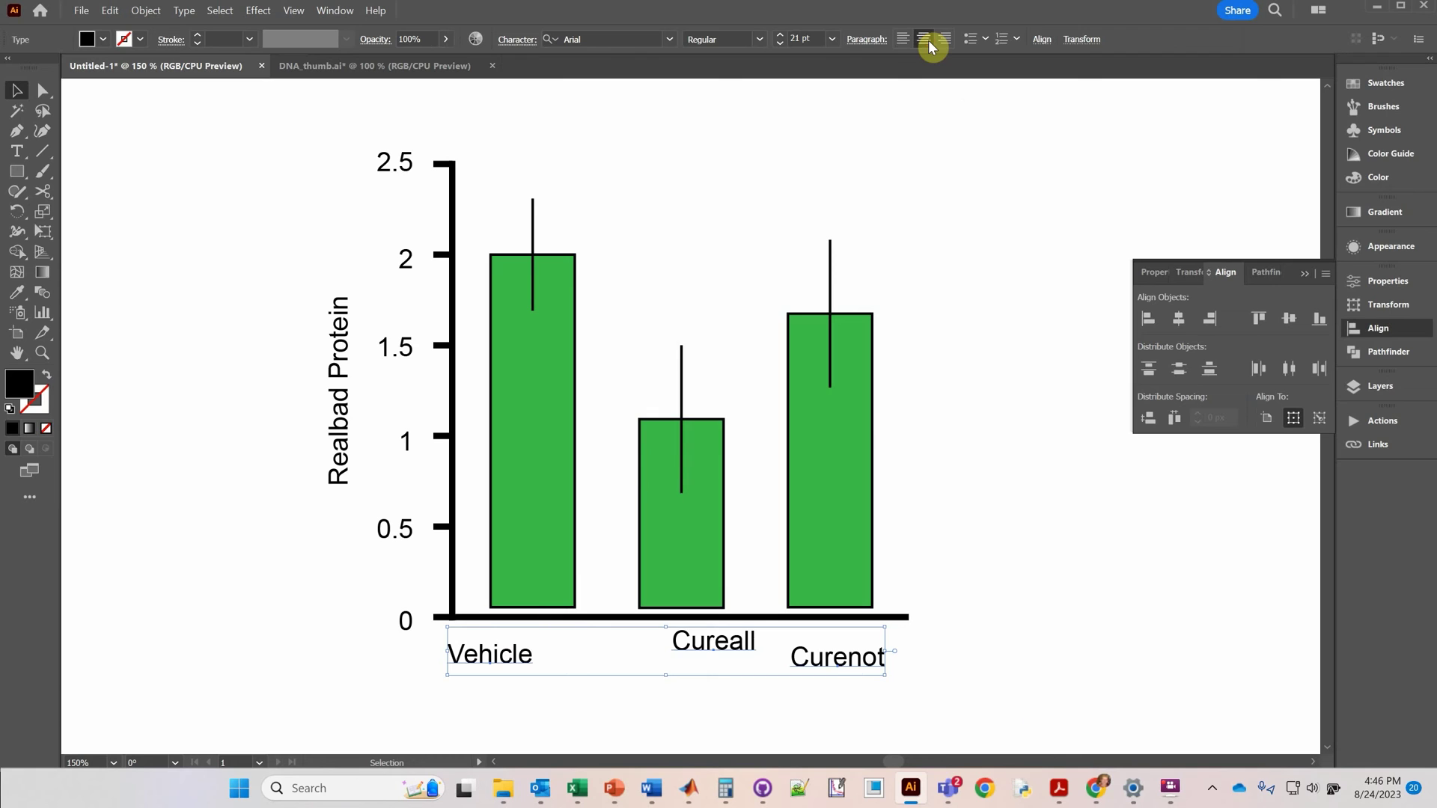
pyautogui.click(994, 581)
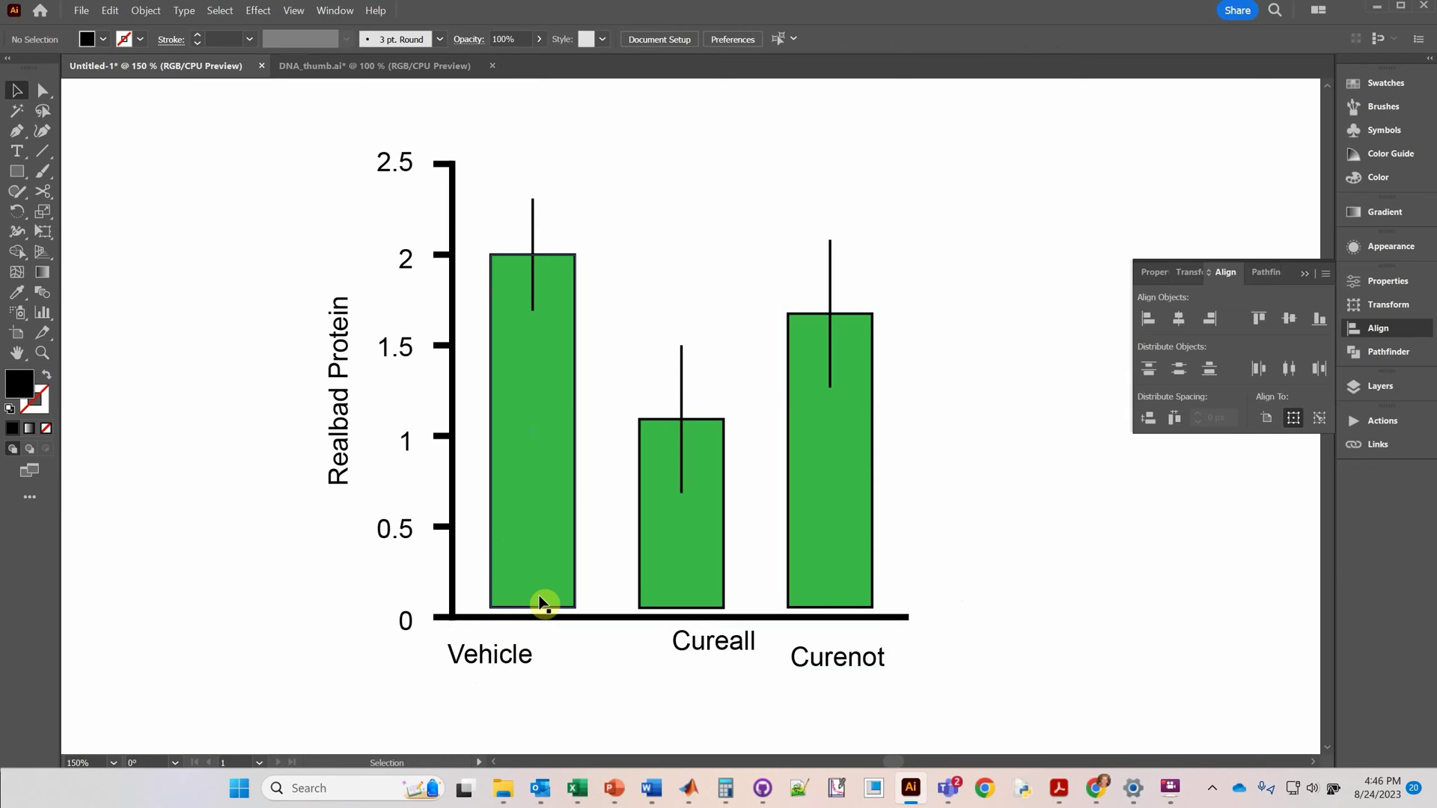
# Step: Nudge the Vehicle label right and align it to the horizontal centre of its green bar, using the bar as the key object
pyautogui.click(509, 659)
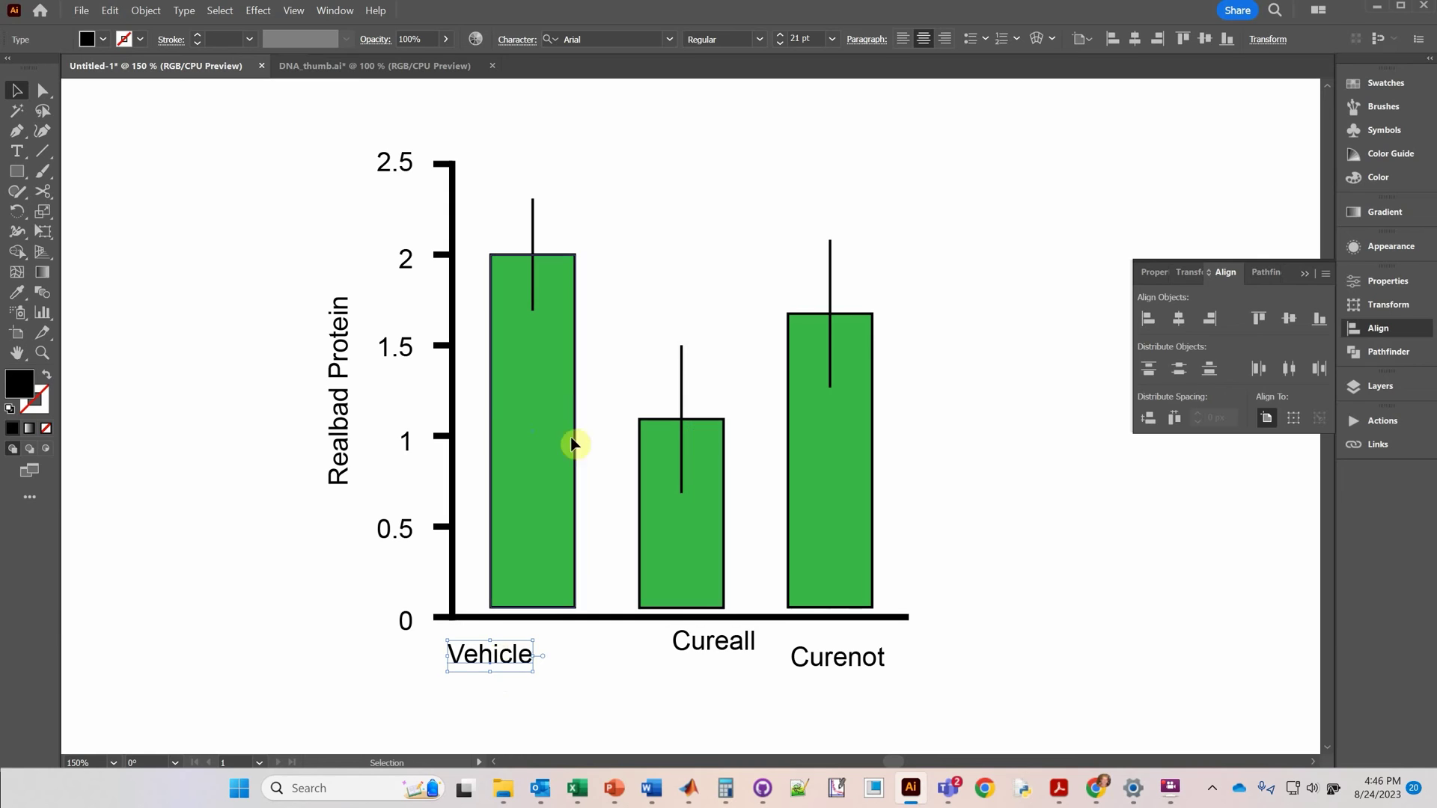
pyautogui.click(408, 448)
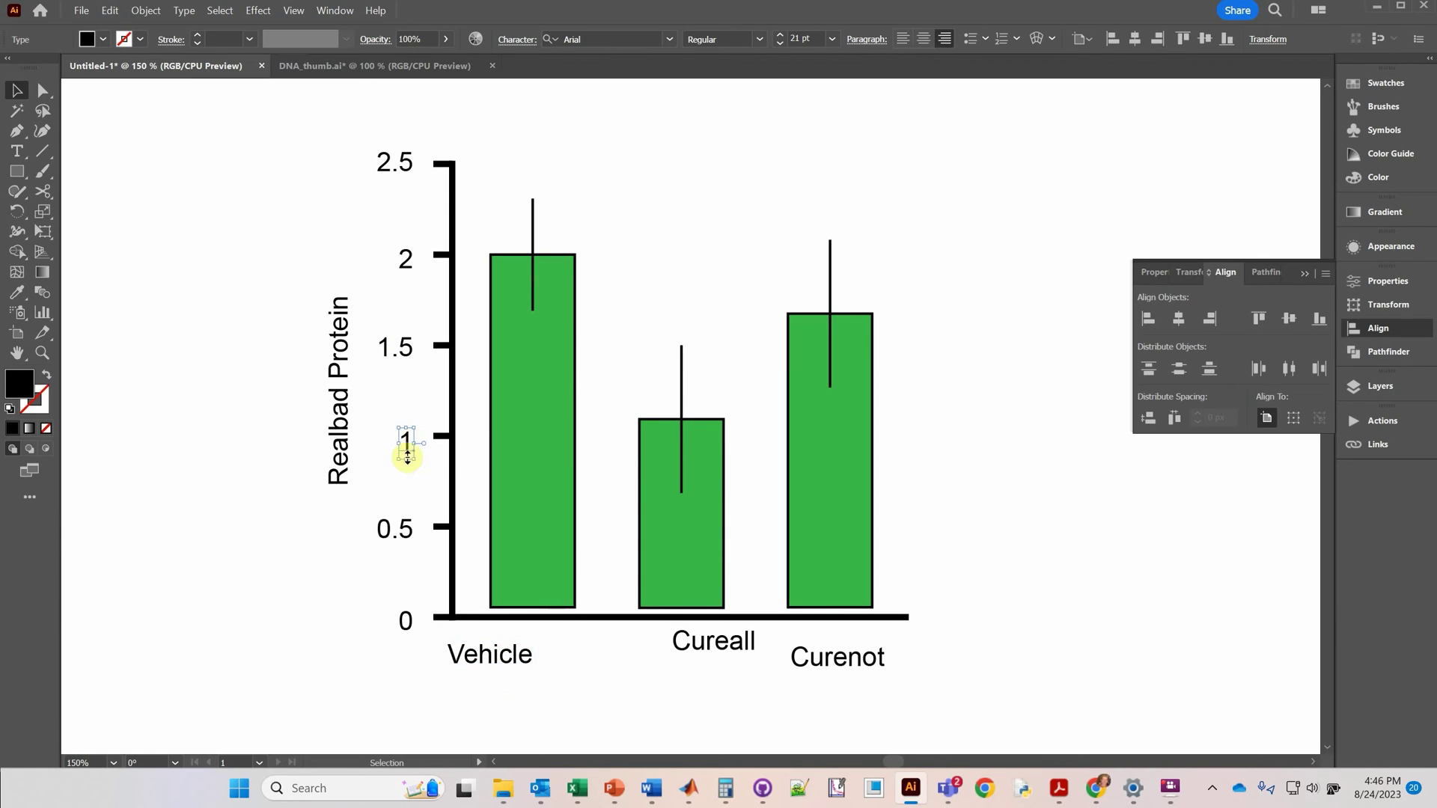
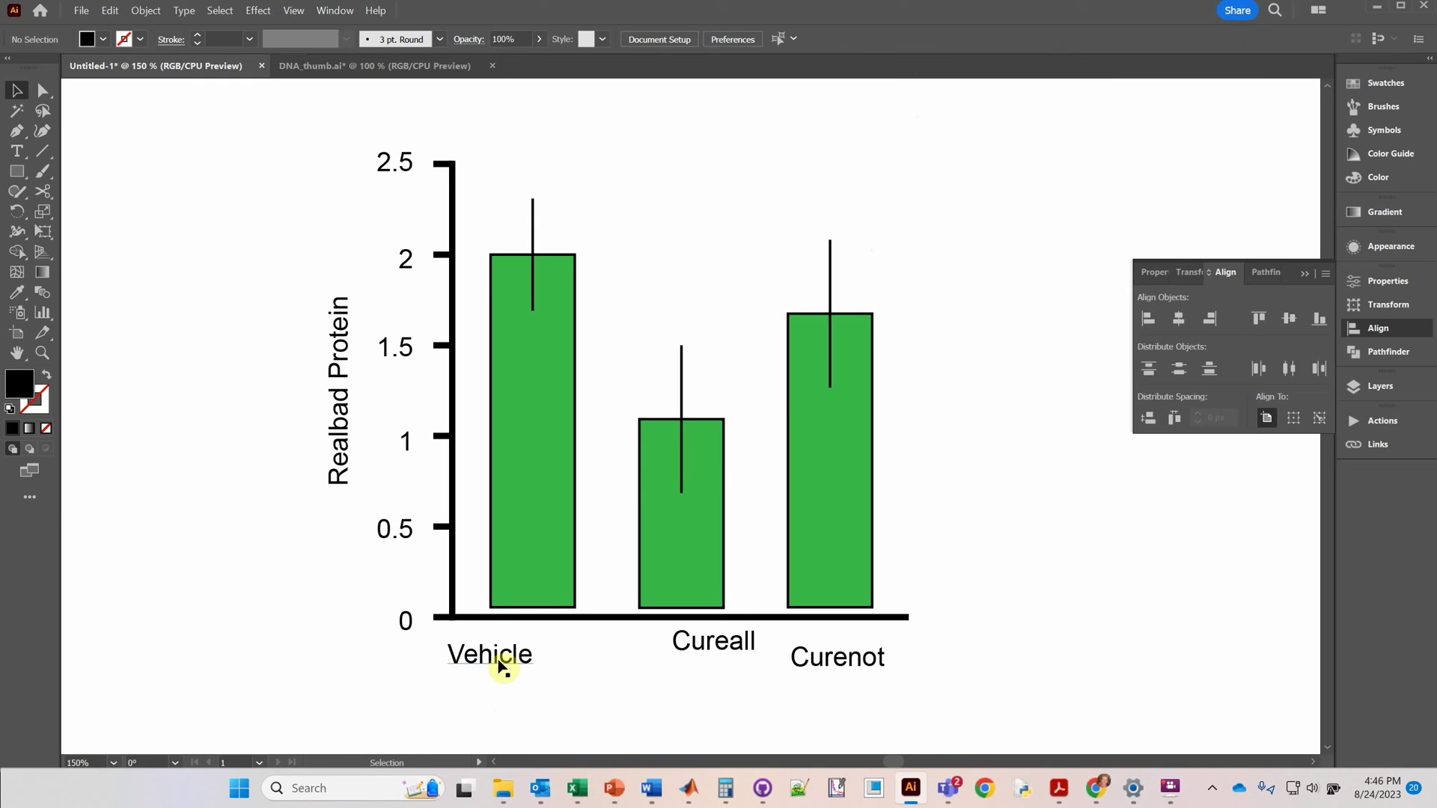
pyautogui.press('Right')
pyautogui.press('Right')
pyautogui.press('Right')
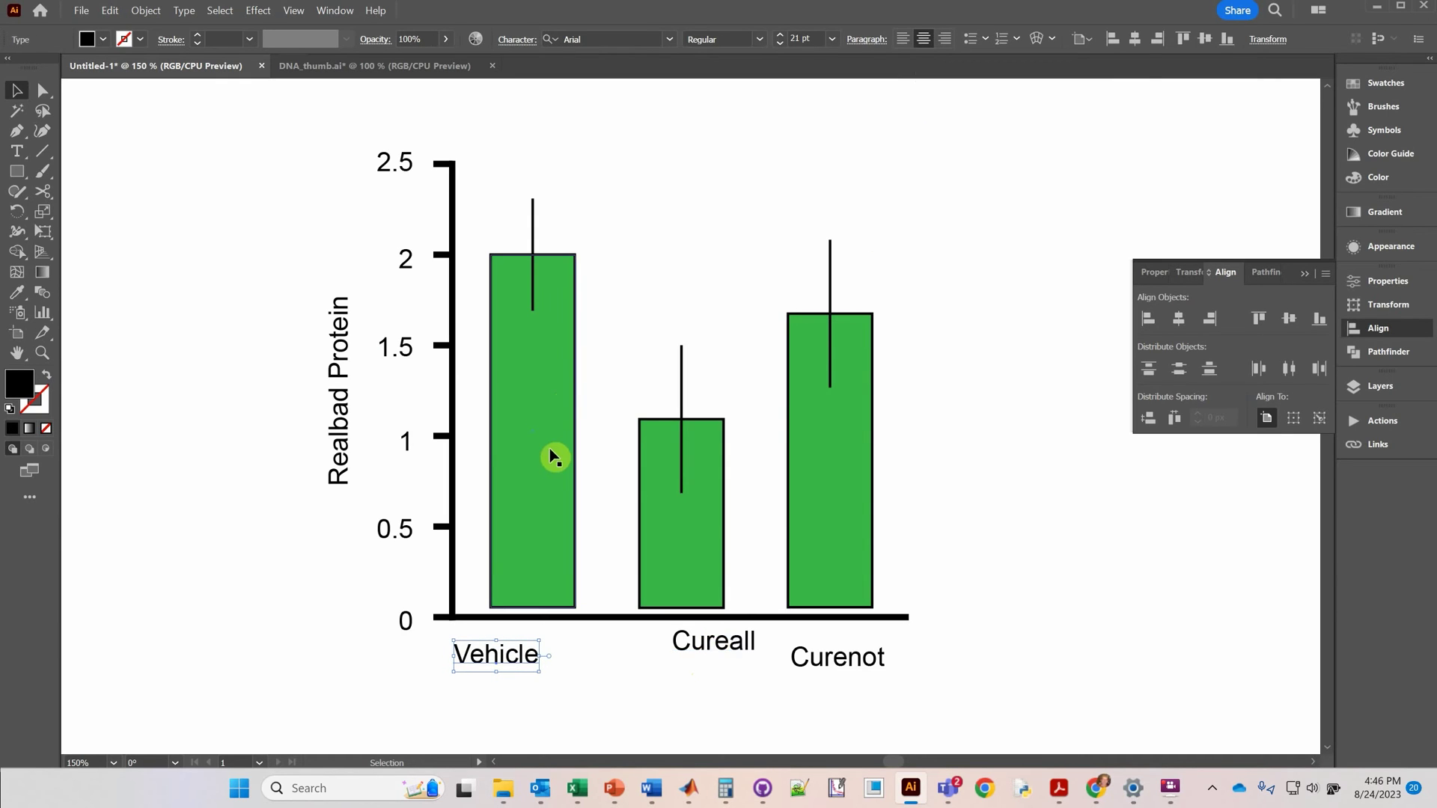
pyautogui.keyDown('shift'); pyautogui.click(548, 425); pyautogui.keyUp('shift')
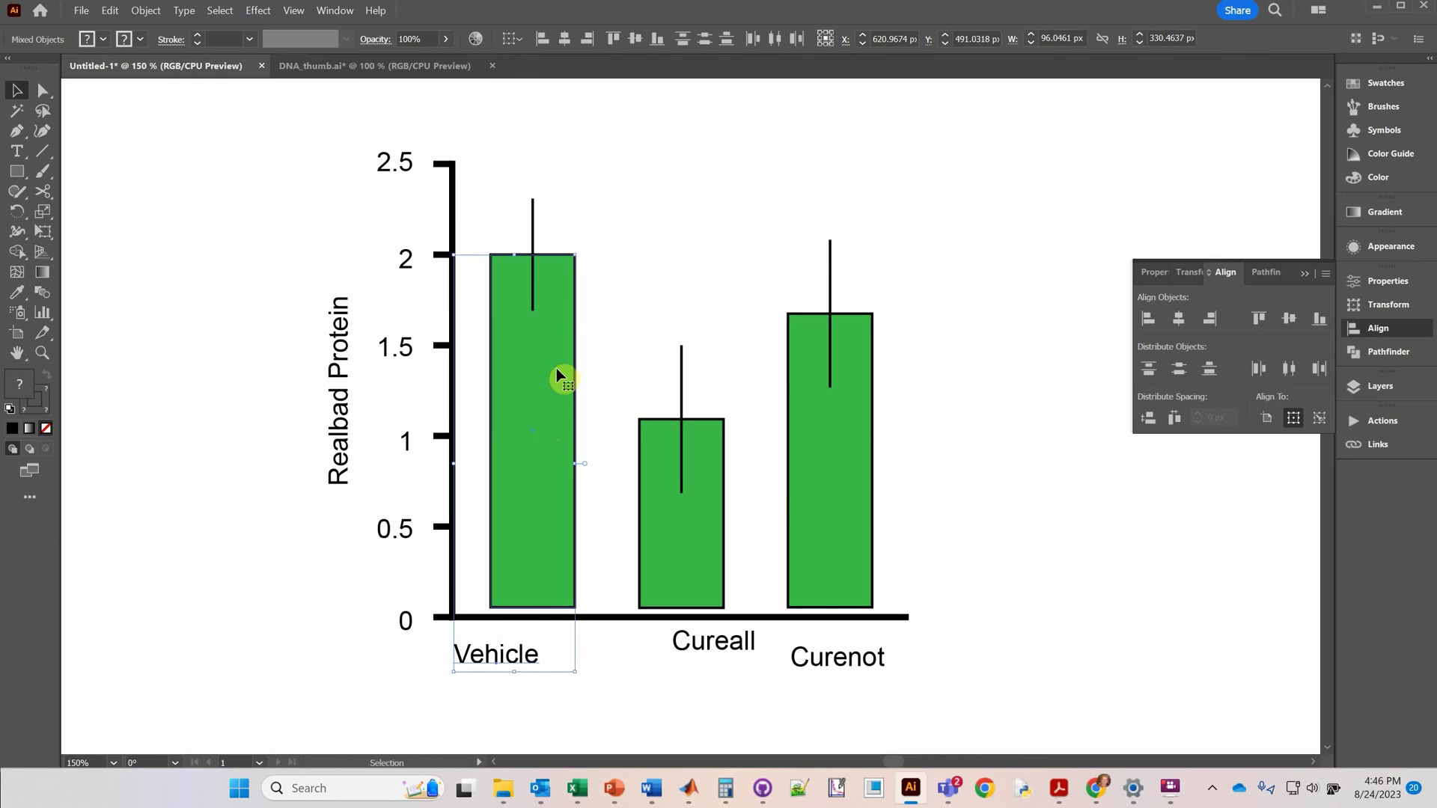
pyautogui.click(537, 404)
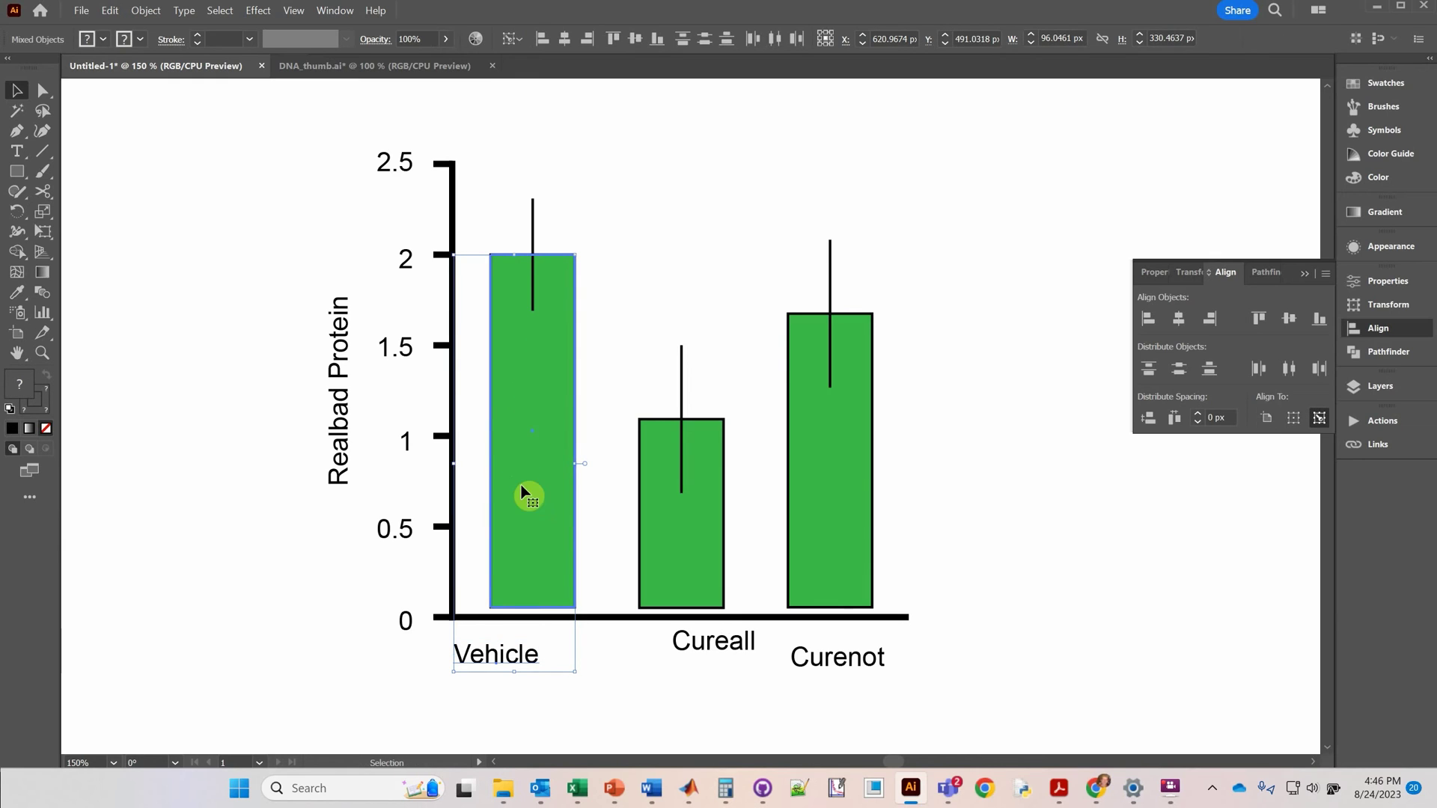
pyautogui.click(564, 38)
# Step: Align the Curenot label to the horizontal centre of its green bar, using the bar as the key object
pyautogui.click(857, 668)
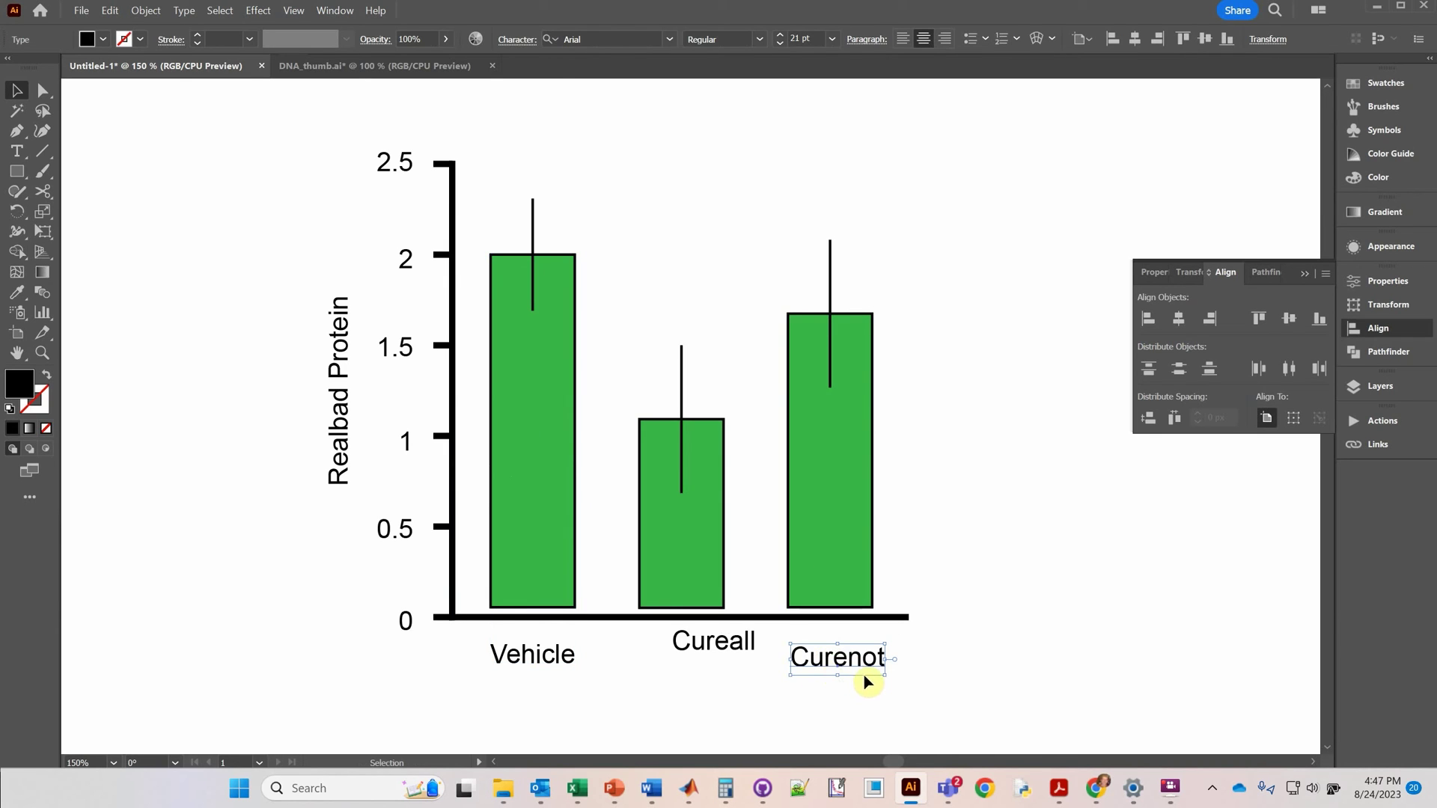
pyautogui.keyDown('shift'); pyautogui.click(825, 458); pyautogui.keyUp('shift')
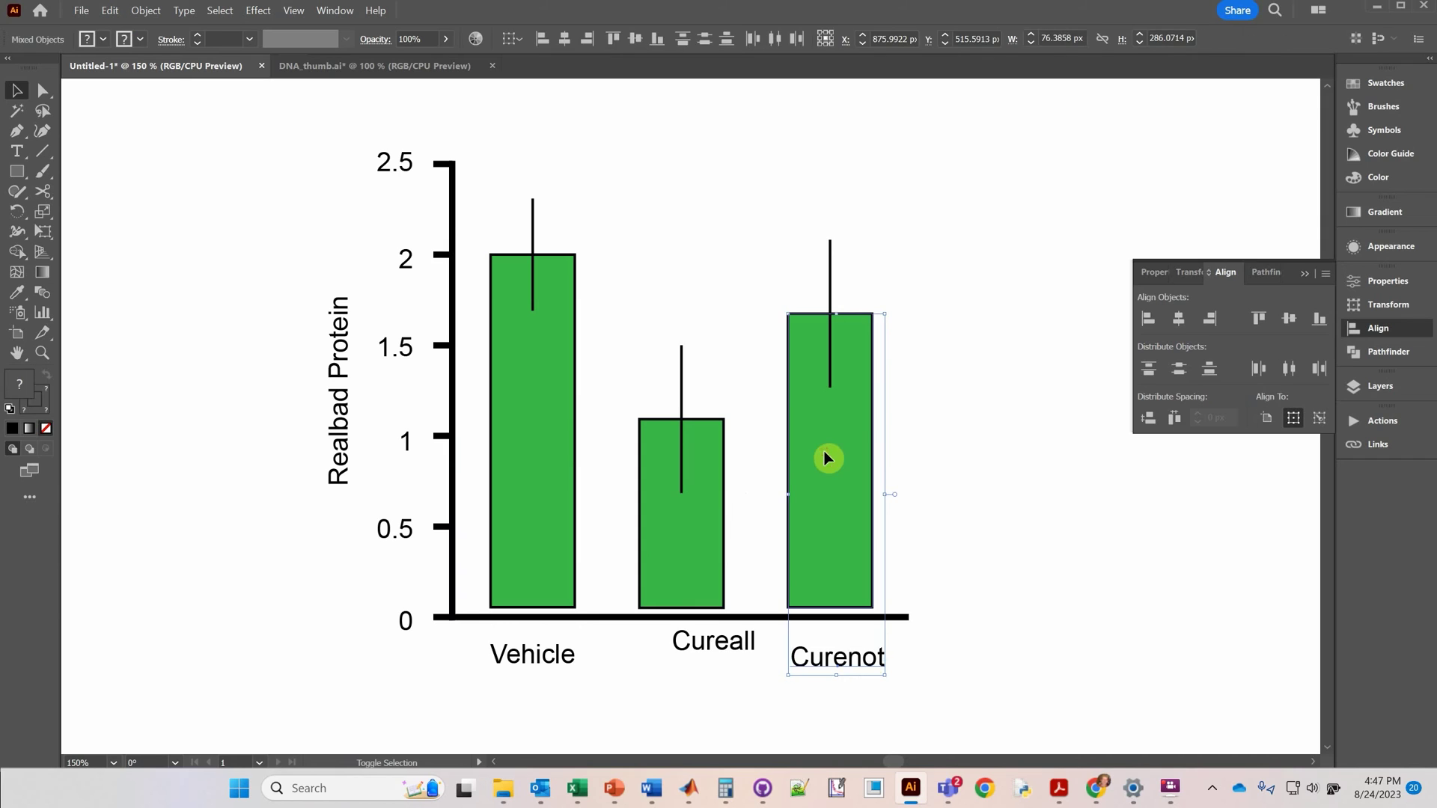
pyautogui.click(809, 498)
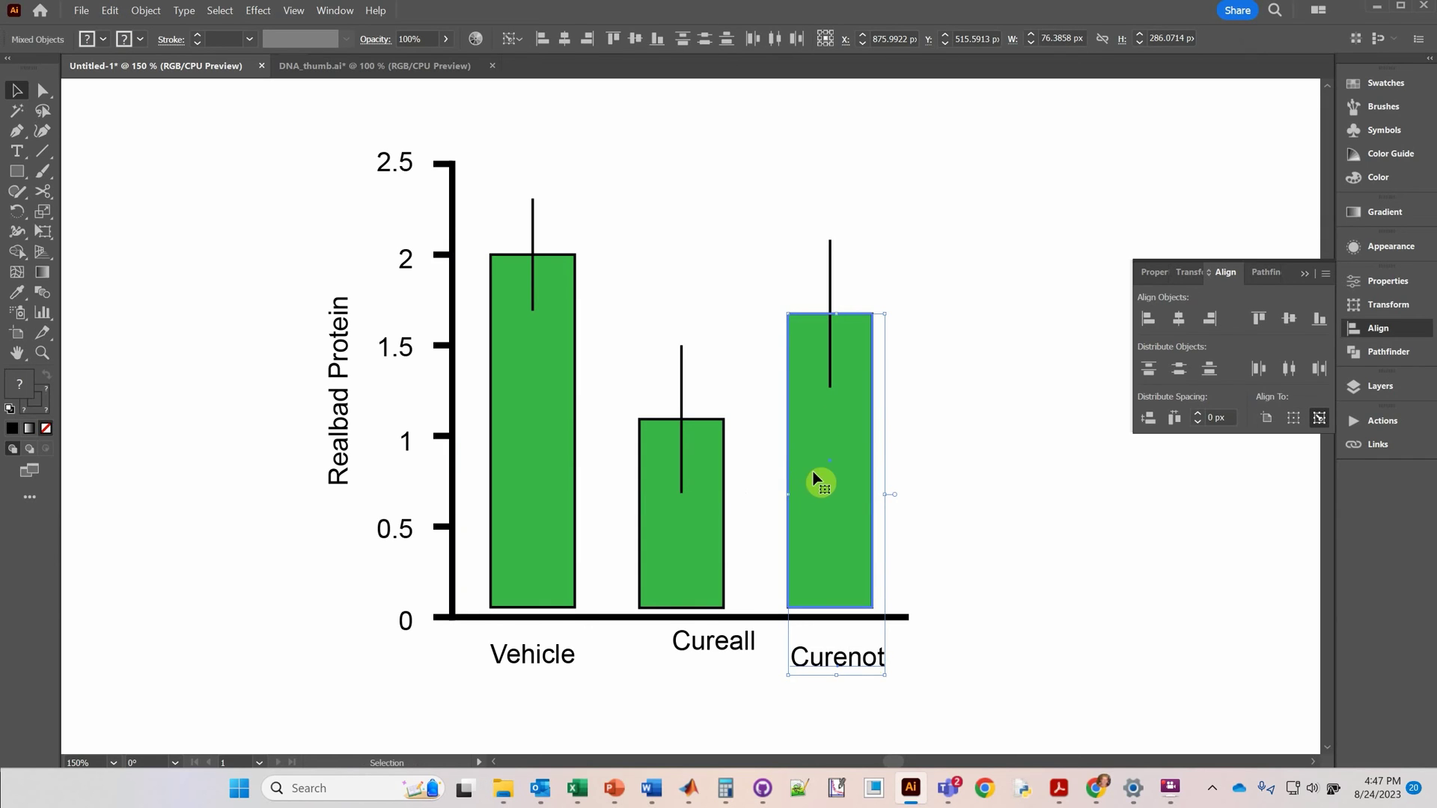
pyautogui.click(563, 39)
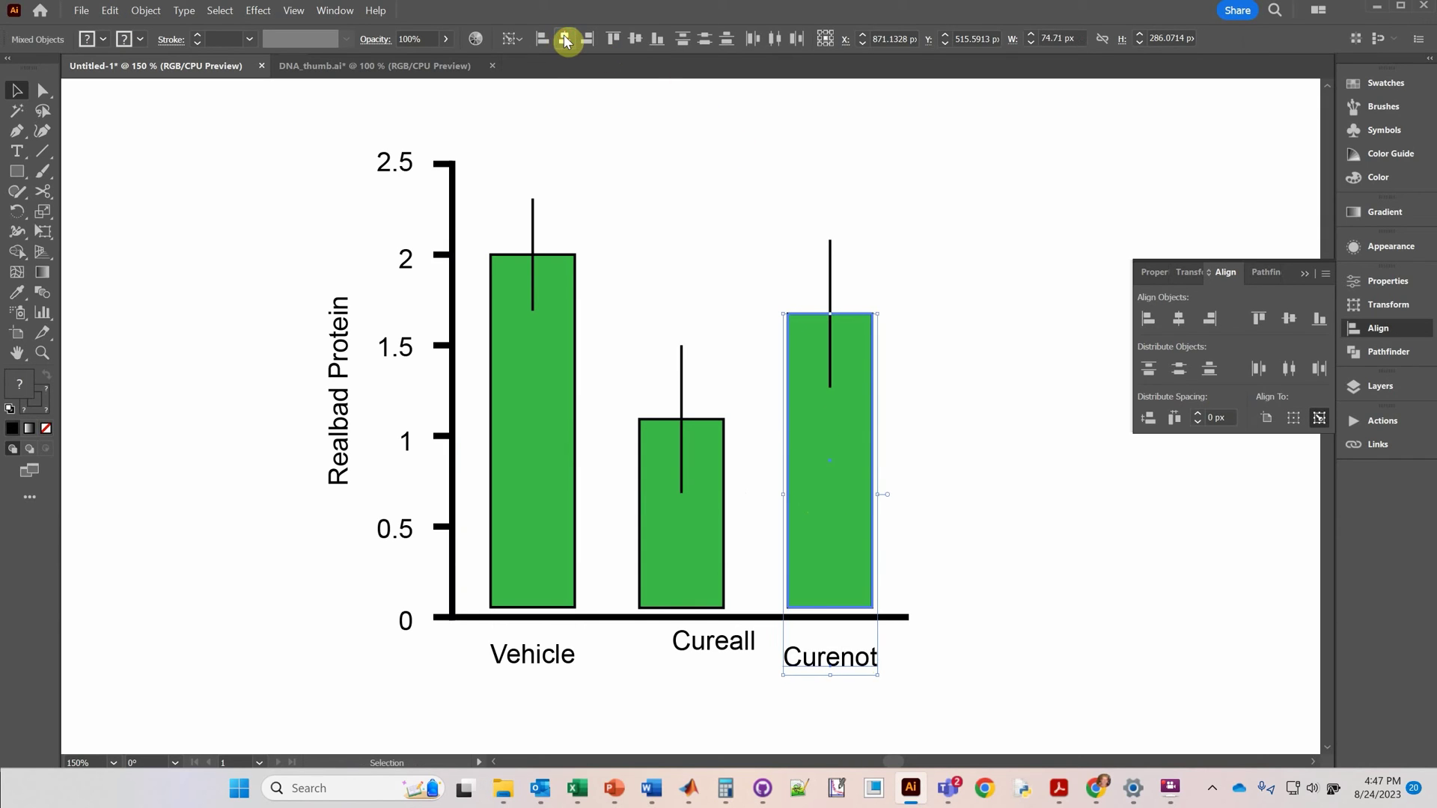
pyautogui.click(709, 727)
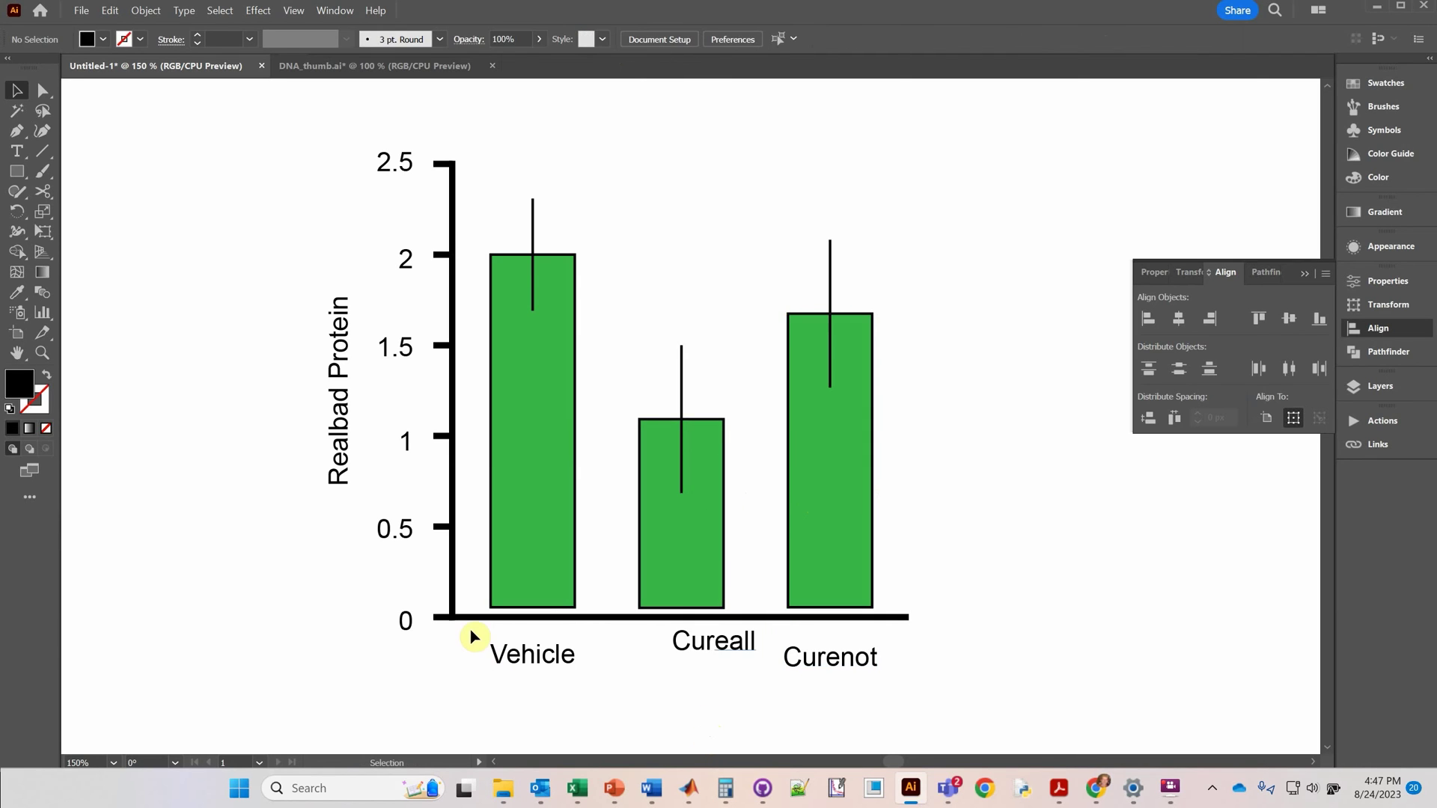
# Step: Distribute the Vehicle, Cureall and Curenot labels by their horizontal centres and align them by their vertical centres
pyautogui.moveTo(561, 635); pyautogui.dragTo(906, 719)
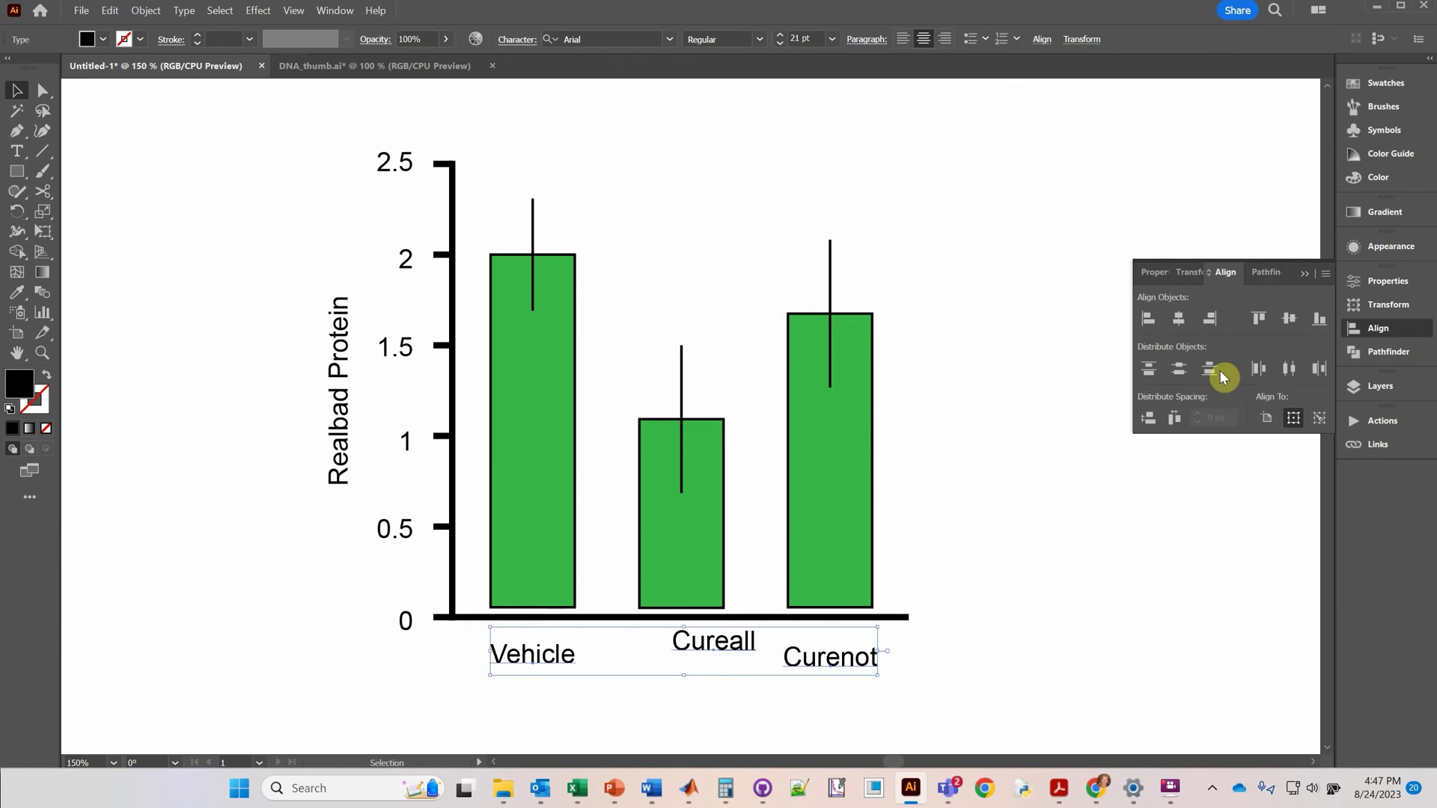
pyautogui.click(1290, 367)
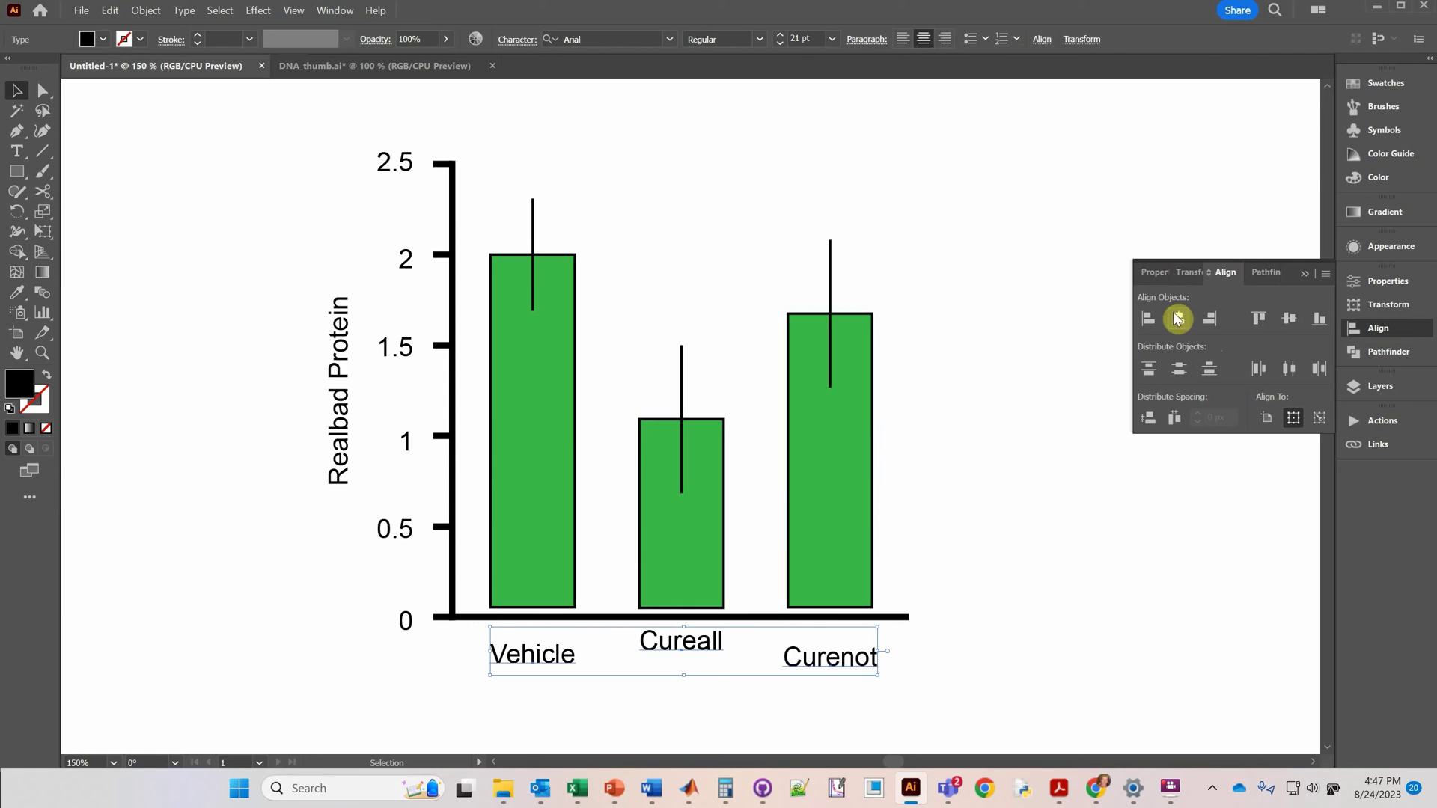
pyautogui.click(1289, 319)
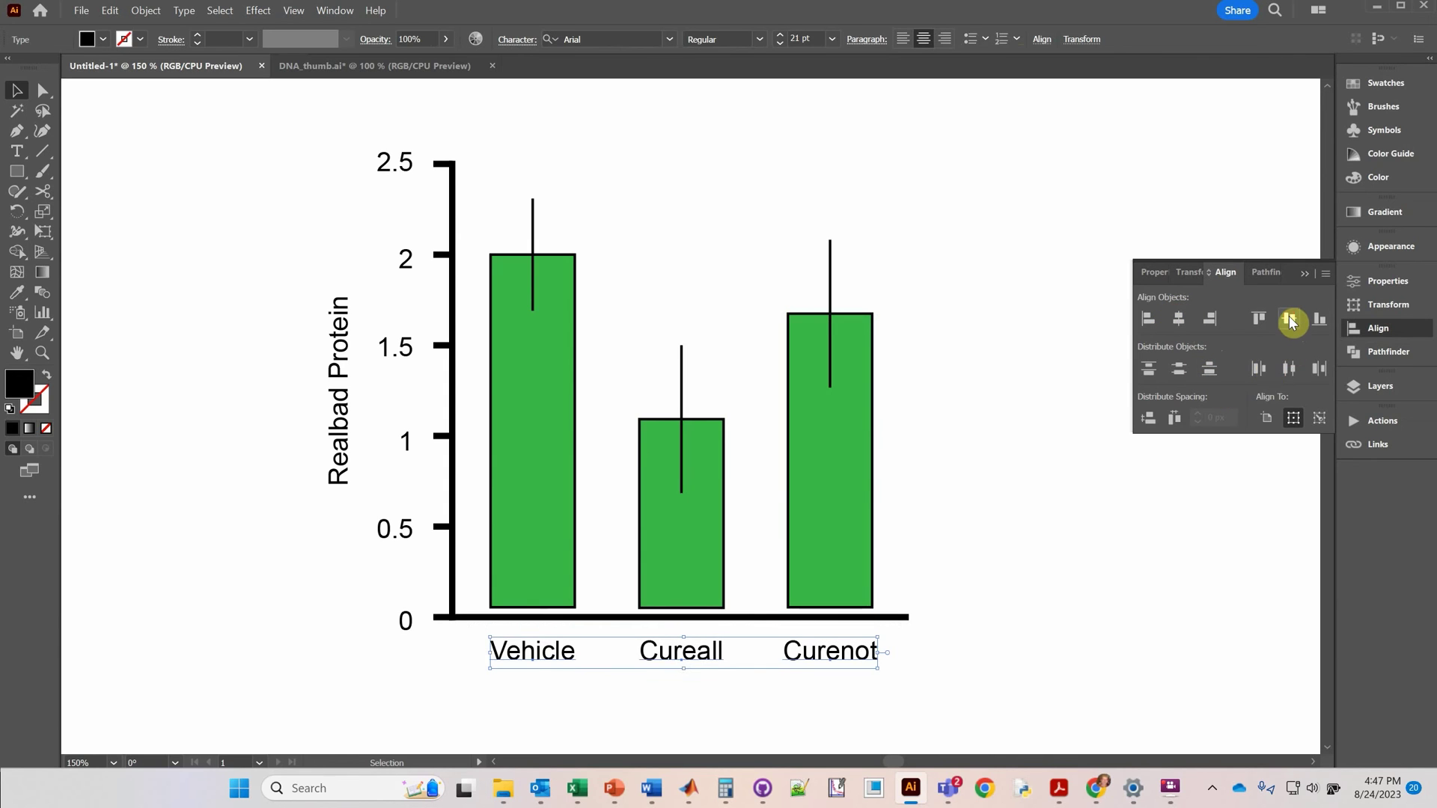
pyautogui.click(935, 505)
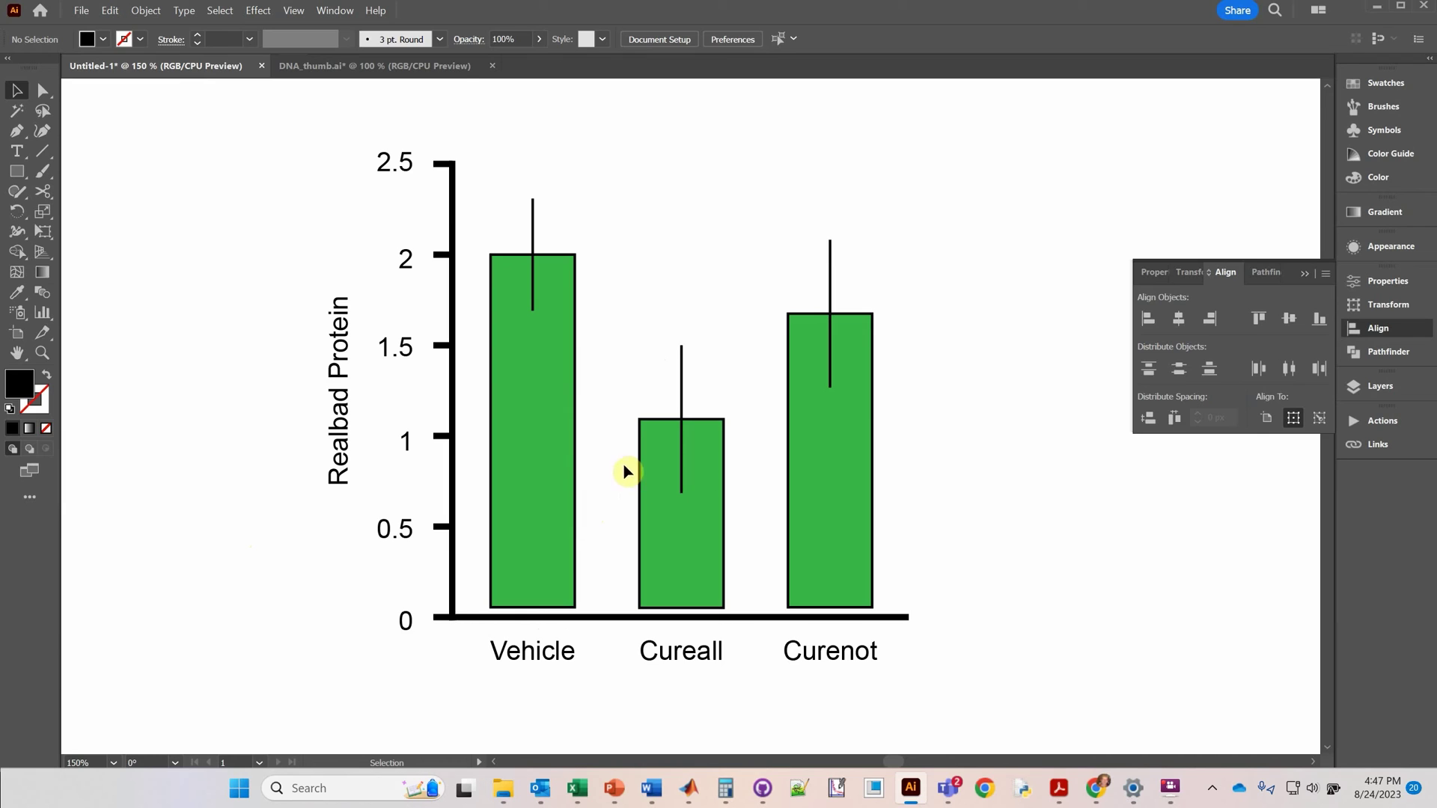
# Step: Move the Vehicle bar up and to the right, and undo the move
pyautogui.moveTo(528, 496); pyautogui.dragTo(574, 428)
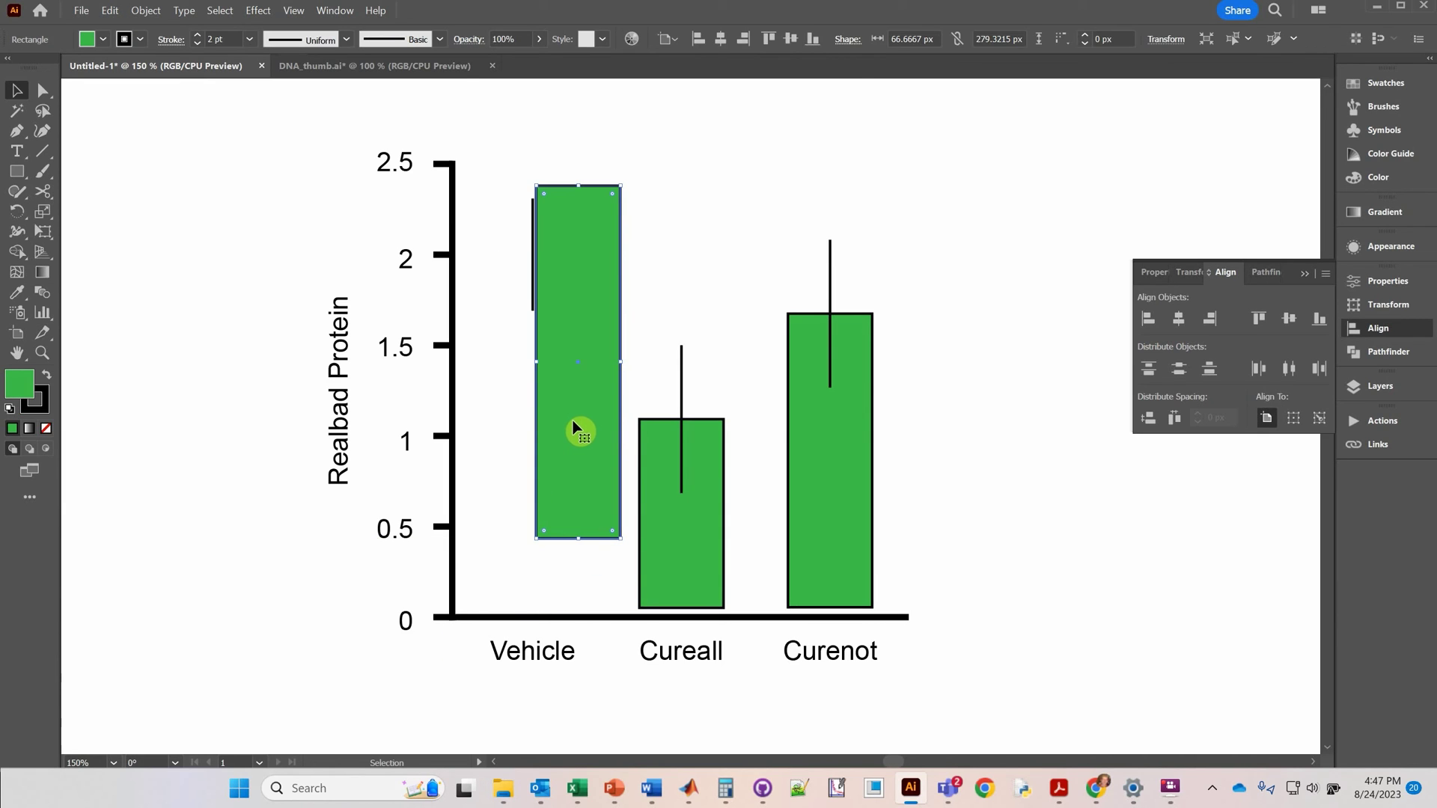
pyautogui.hotkey('ctrl', 'z')
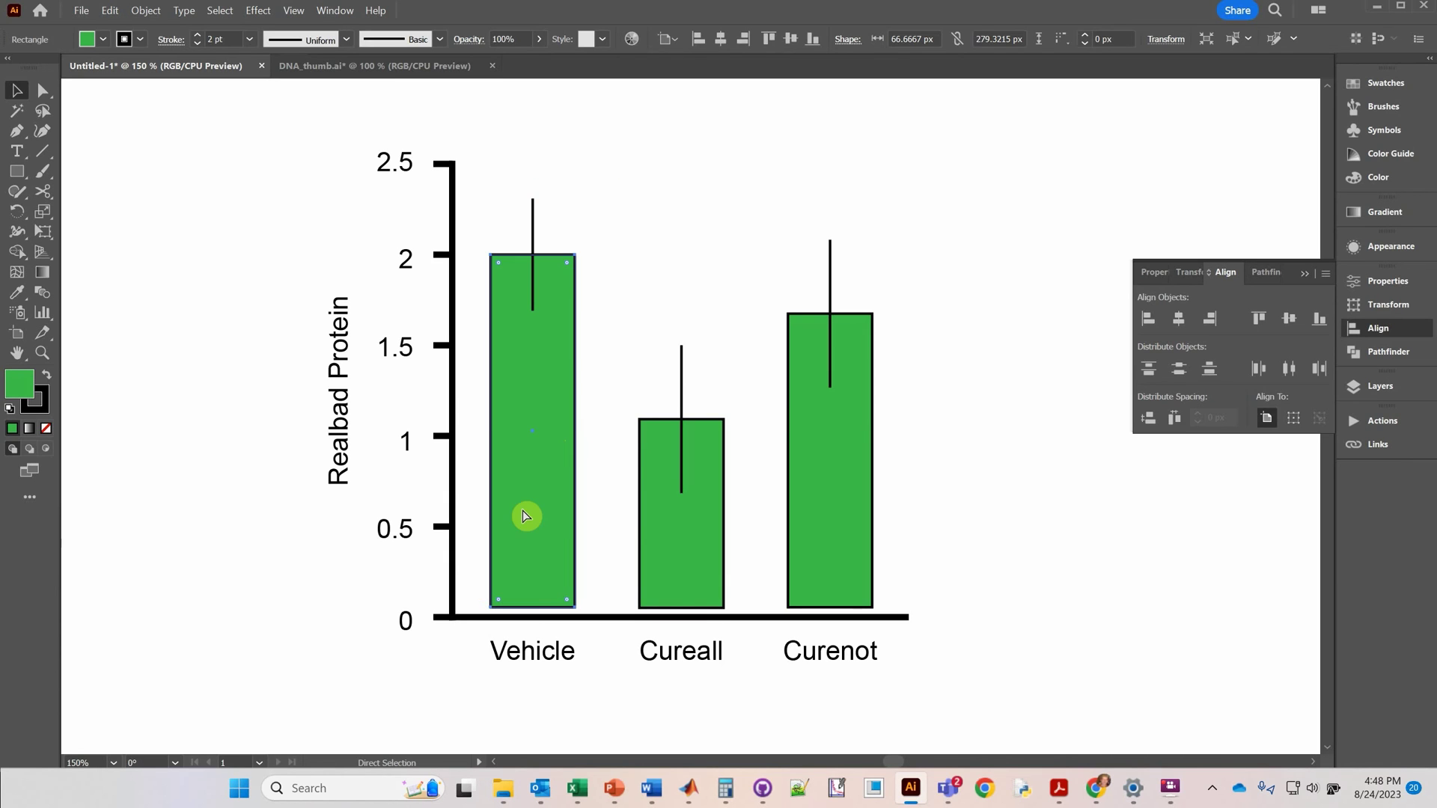
pyautogui.click(1005, 581)
# Step: Fill all three bars with cyan, and try moving them together as one selection before undoing the move
pyautogui.moveTo(1008, 533); pyautogui.dragTo(506, 557)
pyautogui.click(103, 39)
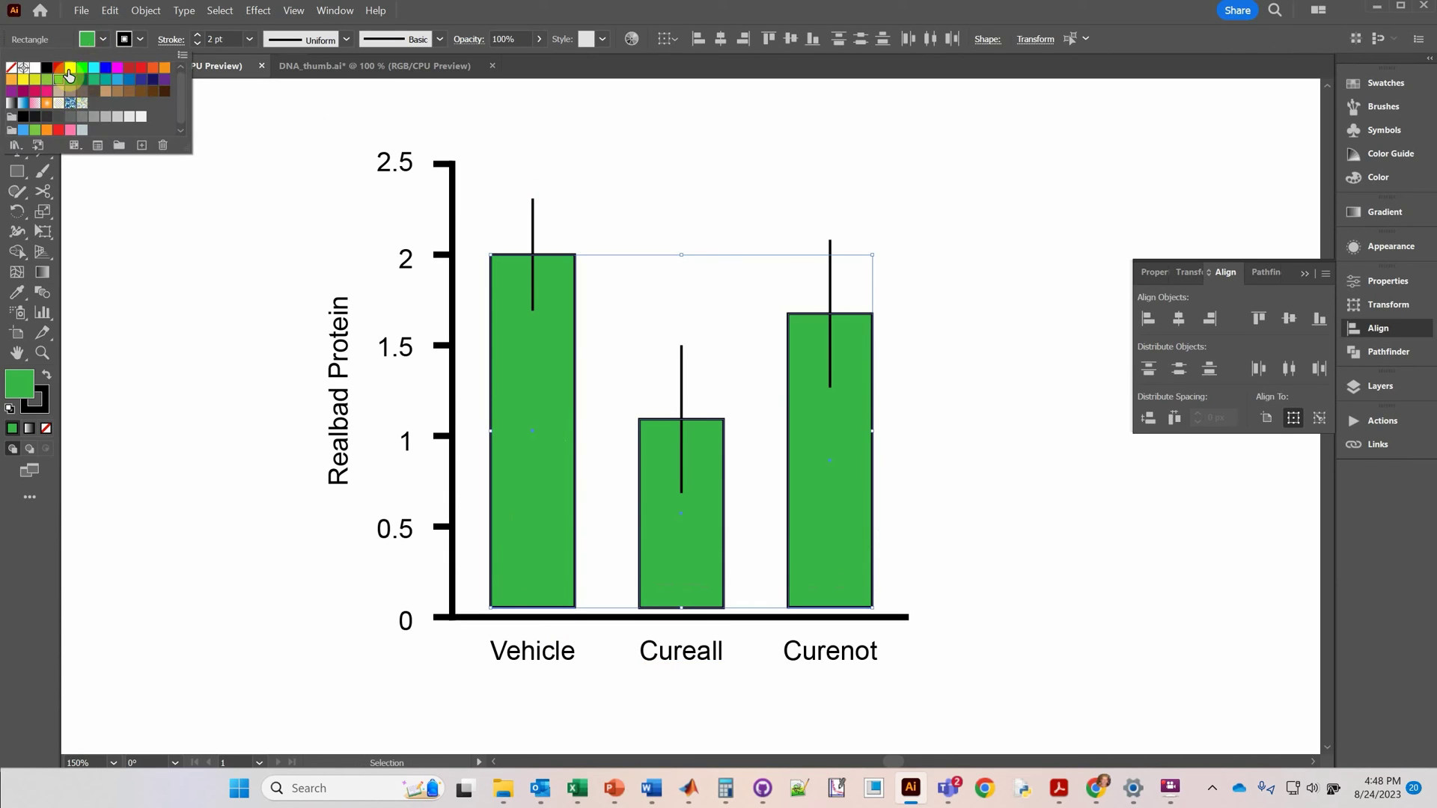
pyautogui.click(93, 67)
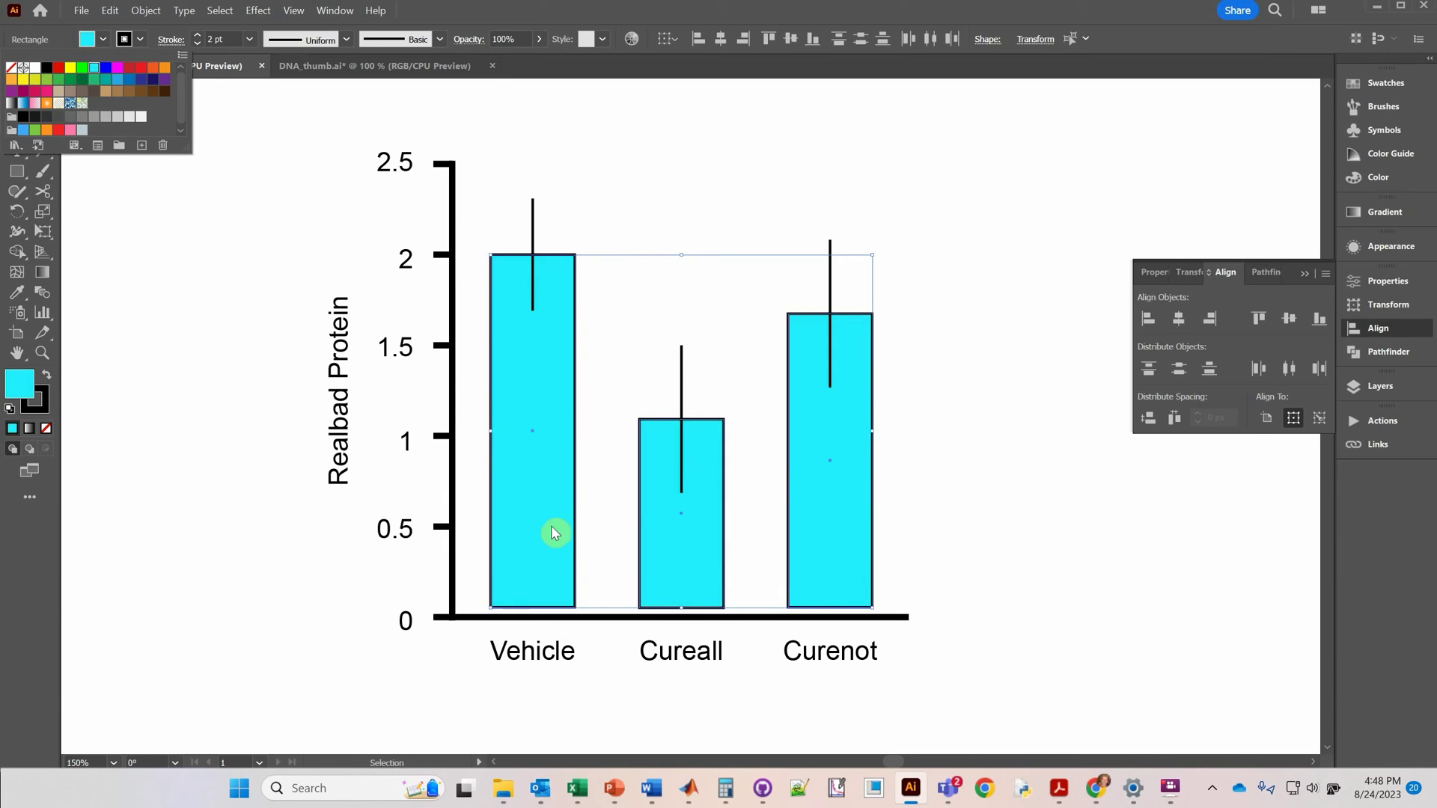
pyautogui.click(536, 553)
pyautogui.moveTo(523, 500); pyautogui.dragTo(449, 491)
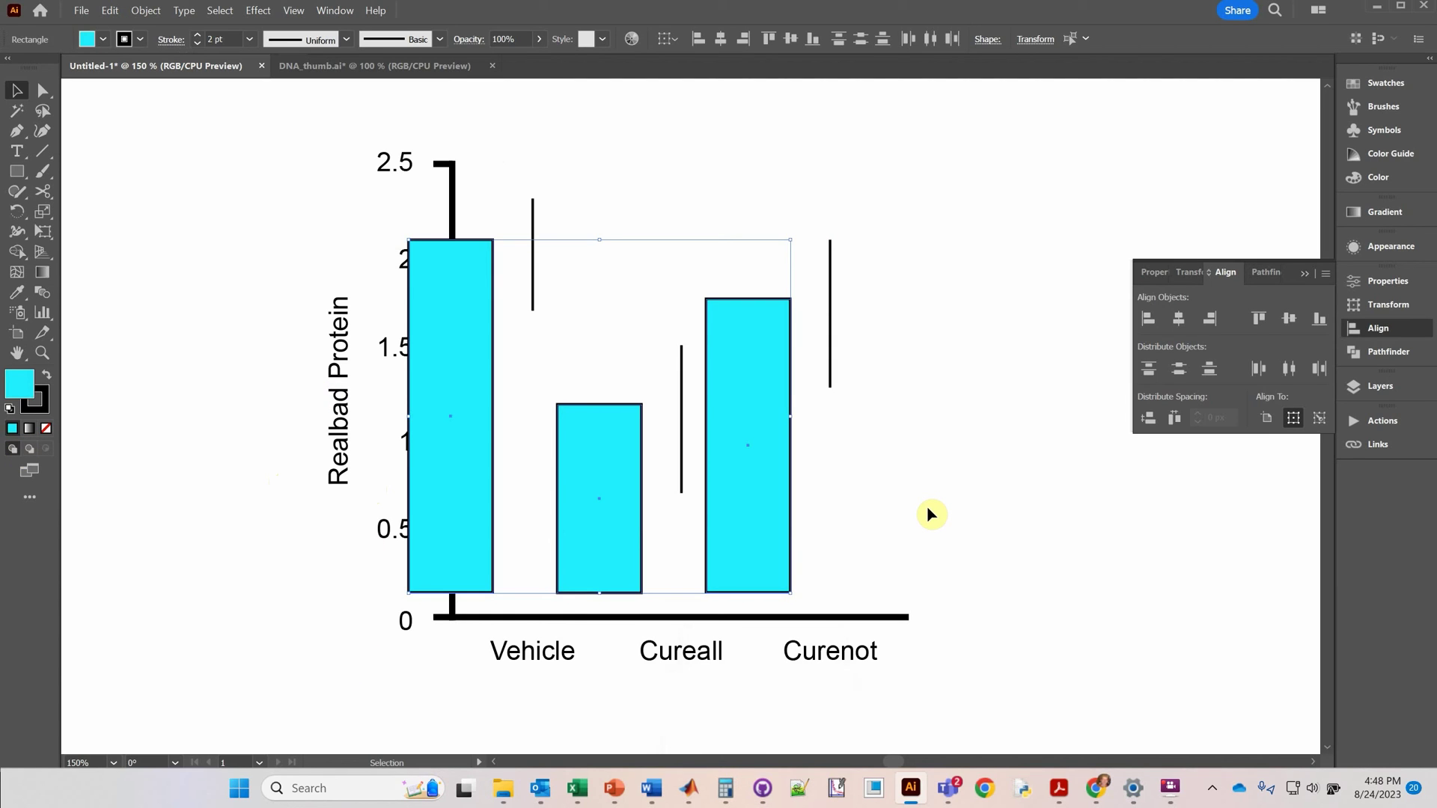
pyautogui.hotkey('ctrl', 'z')
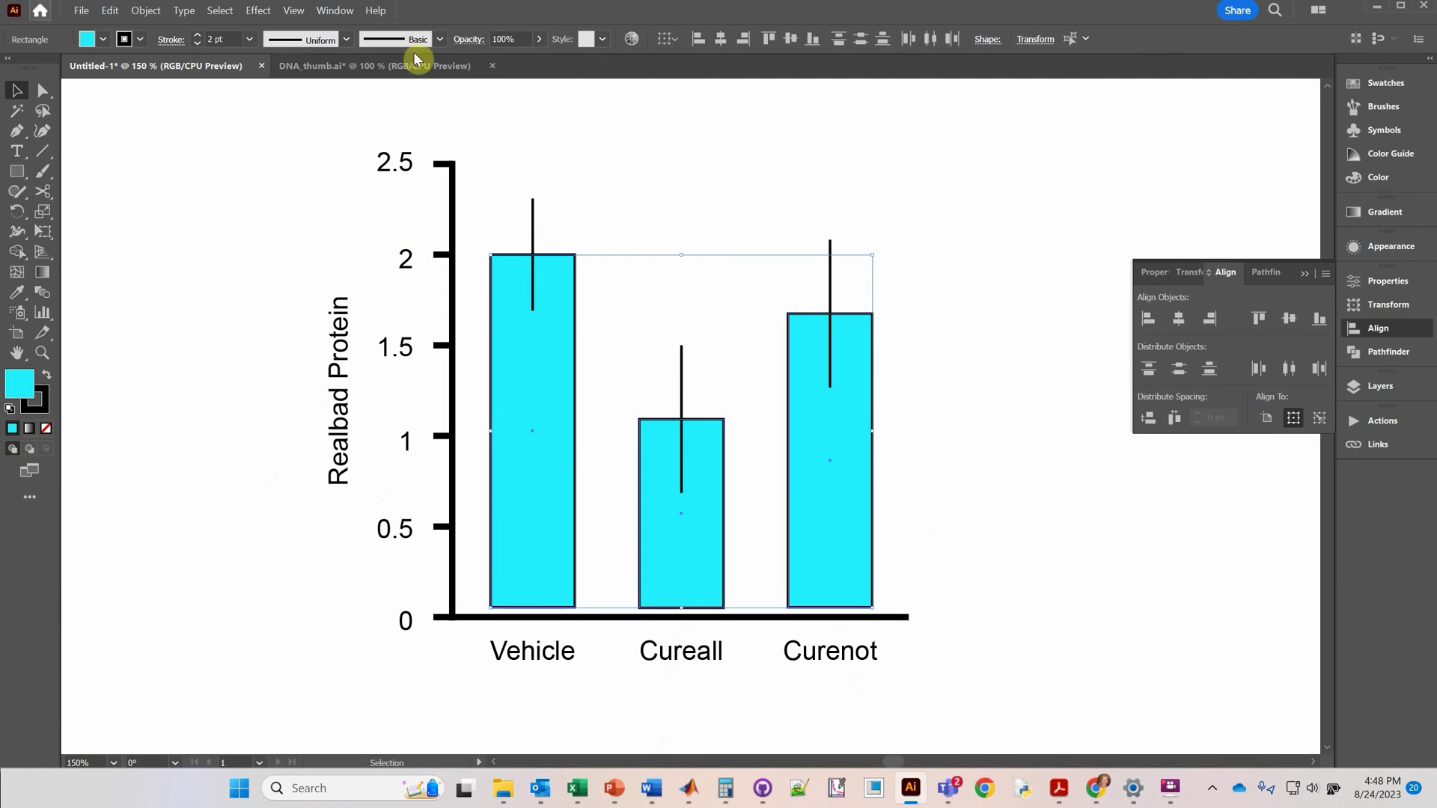
# Step: Return the fill of the three bars to the original lighter green and deselect them
pyautogui.click(104, 41)
pyautogui.click(76, 78)
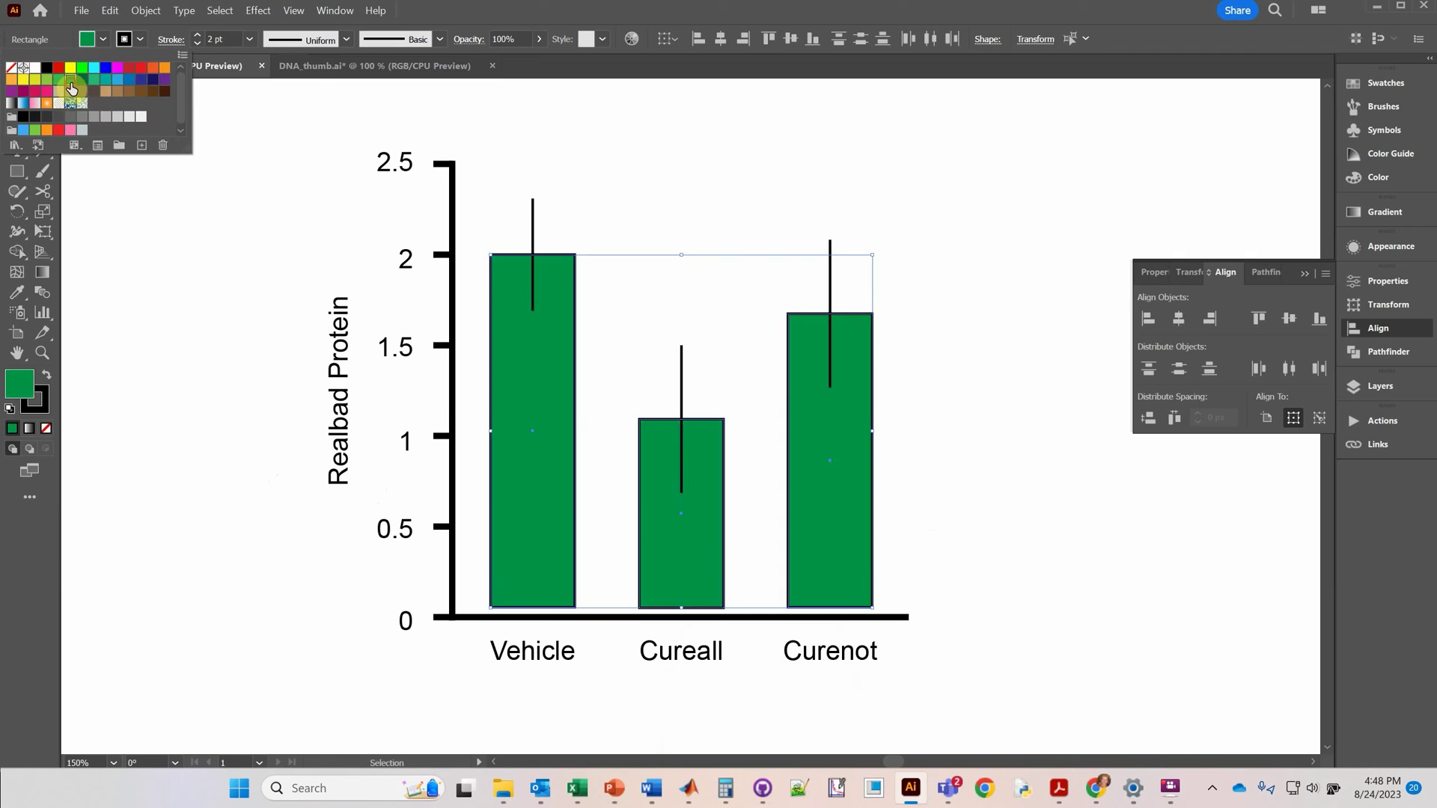
pyautogui.click(57, 81)
pyautogui.click(224, 404)
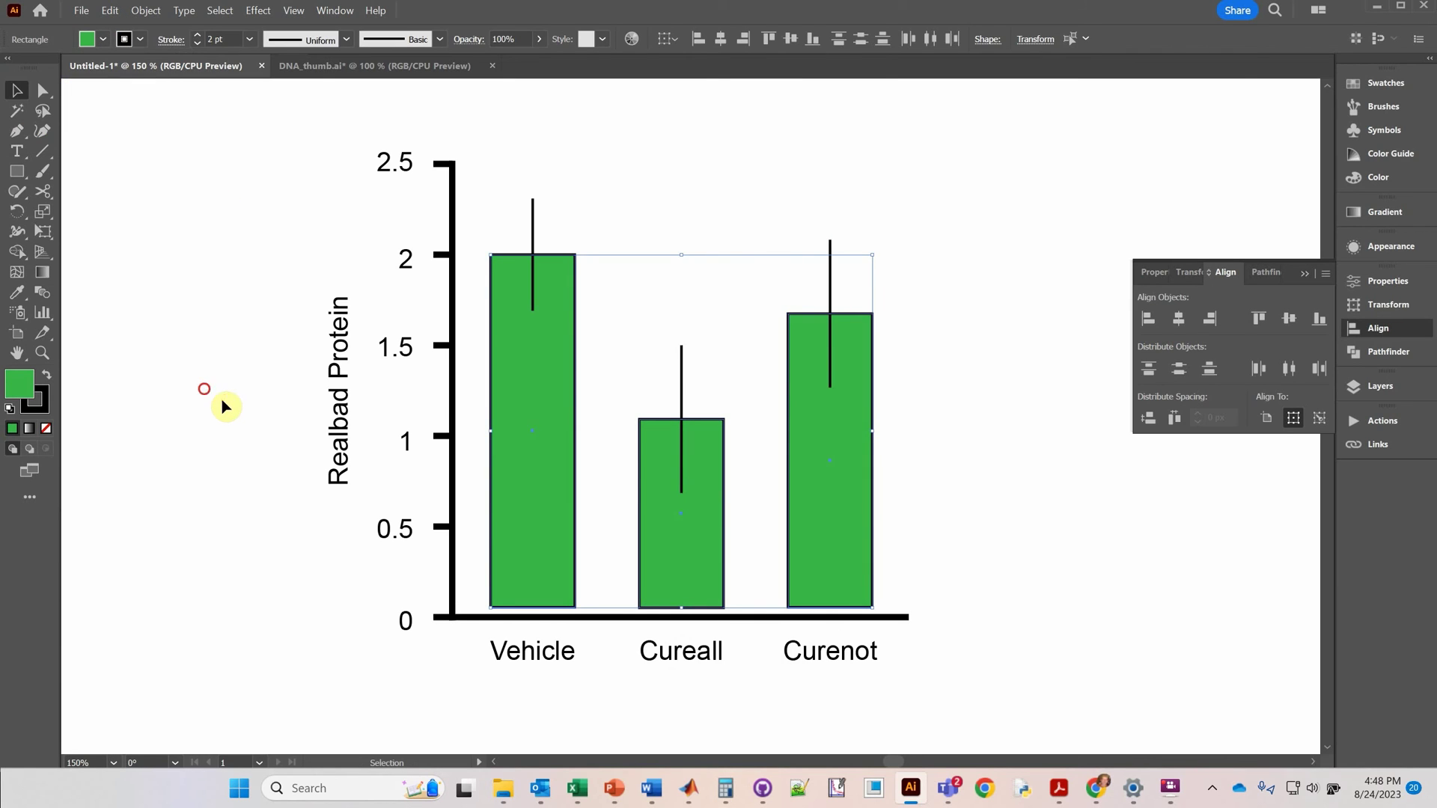
pyautogui.click(206, 395)
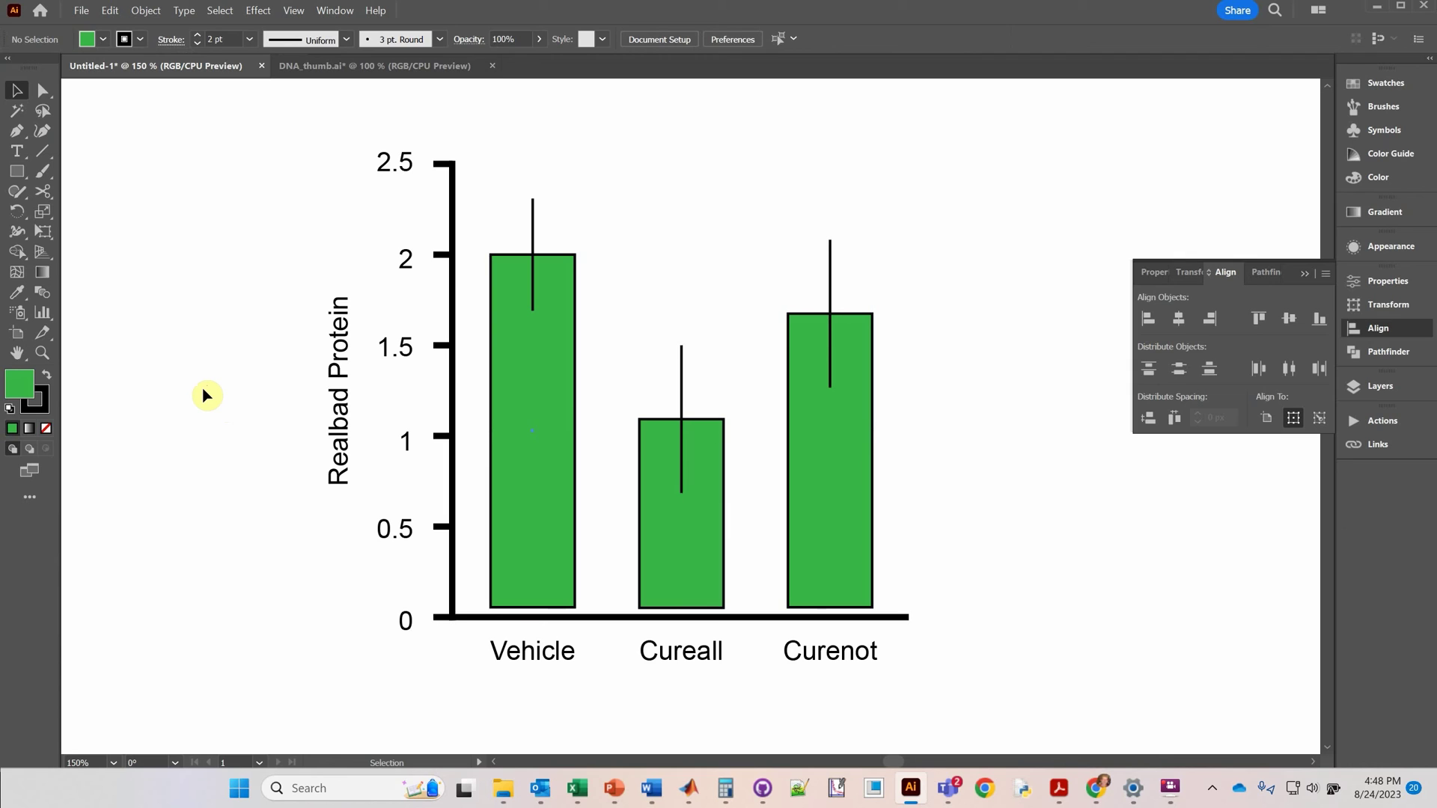
# Step: Try to bottom-align the three whole bars to the horizontal axis line as the key object, and undo the alignment
pyautogui.moveTo(963, 627); pyautogui.dragTo(503, 536)
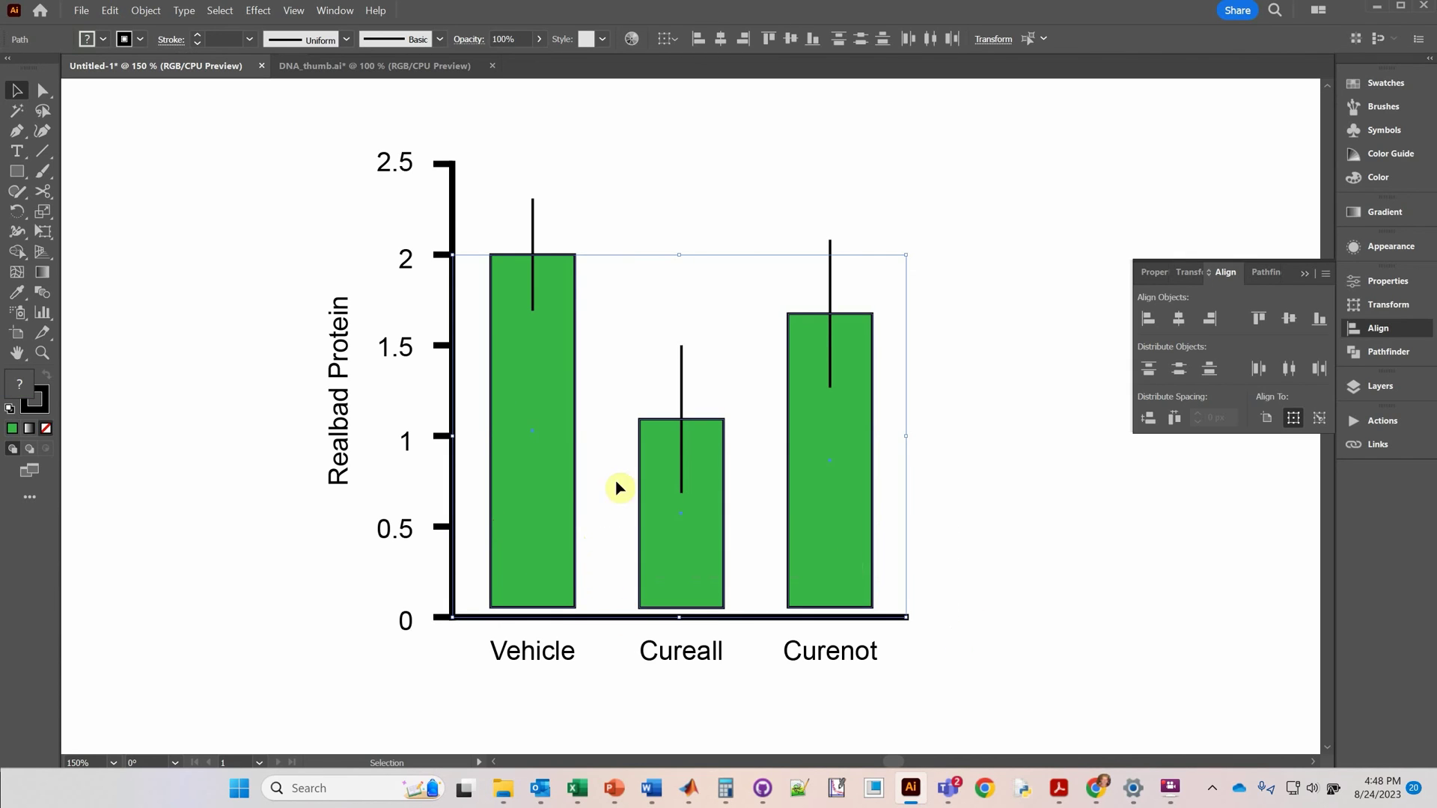
pyautogui.click(586, 619)
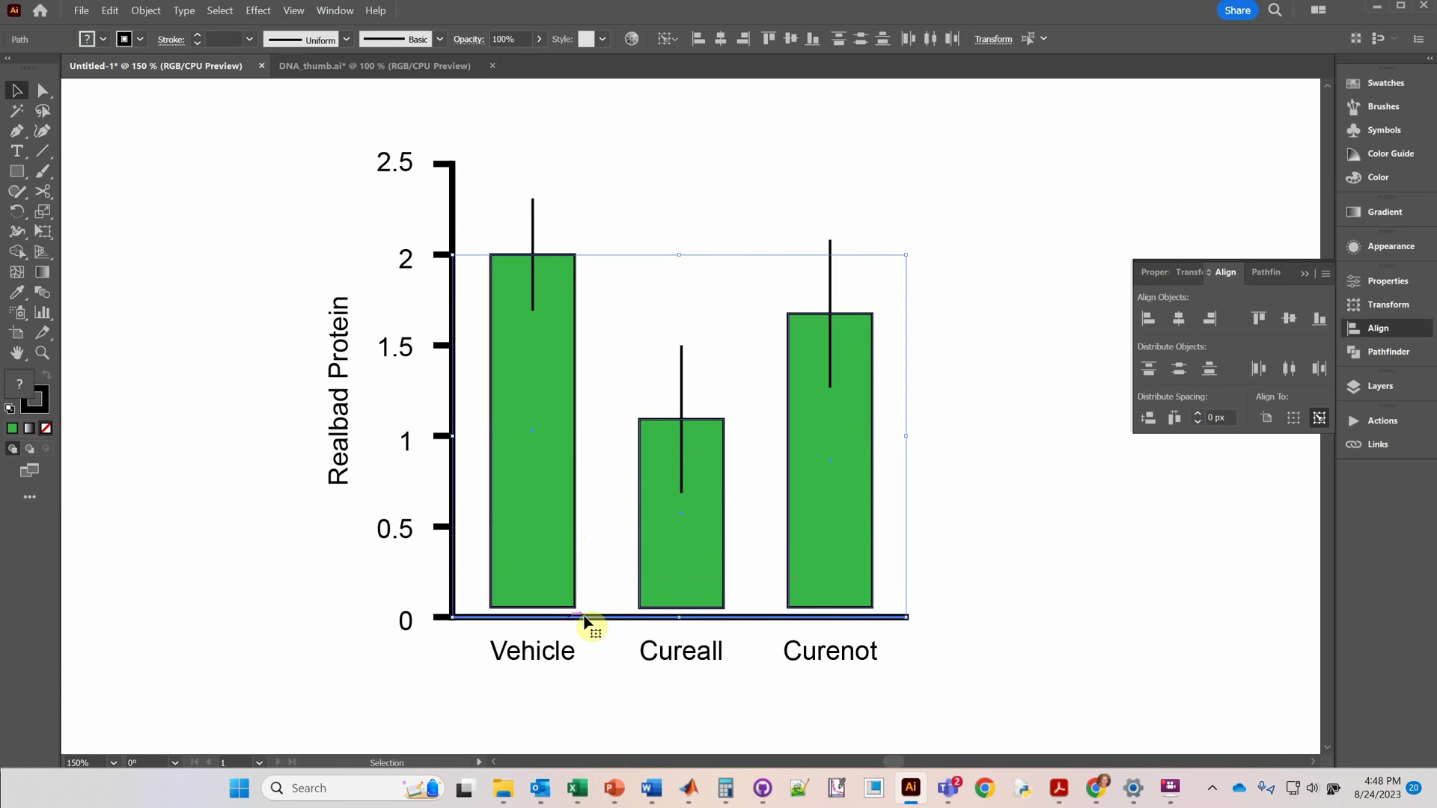
pyautogui.click(1319, 320)
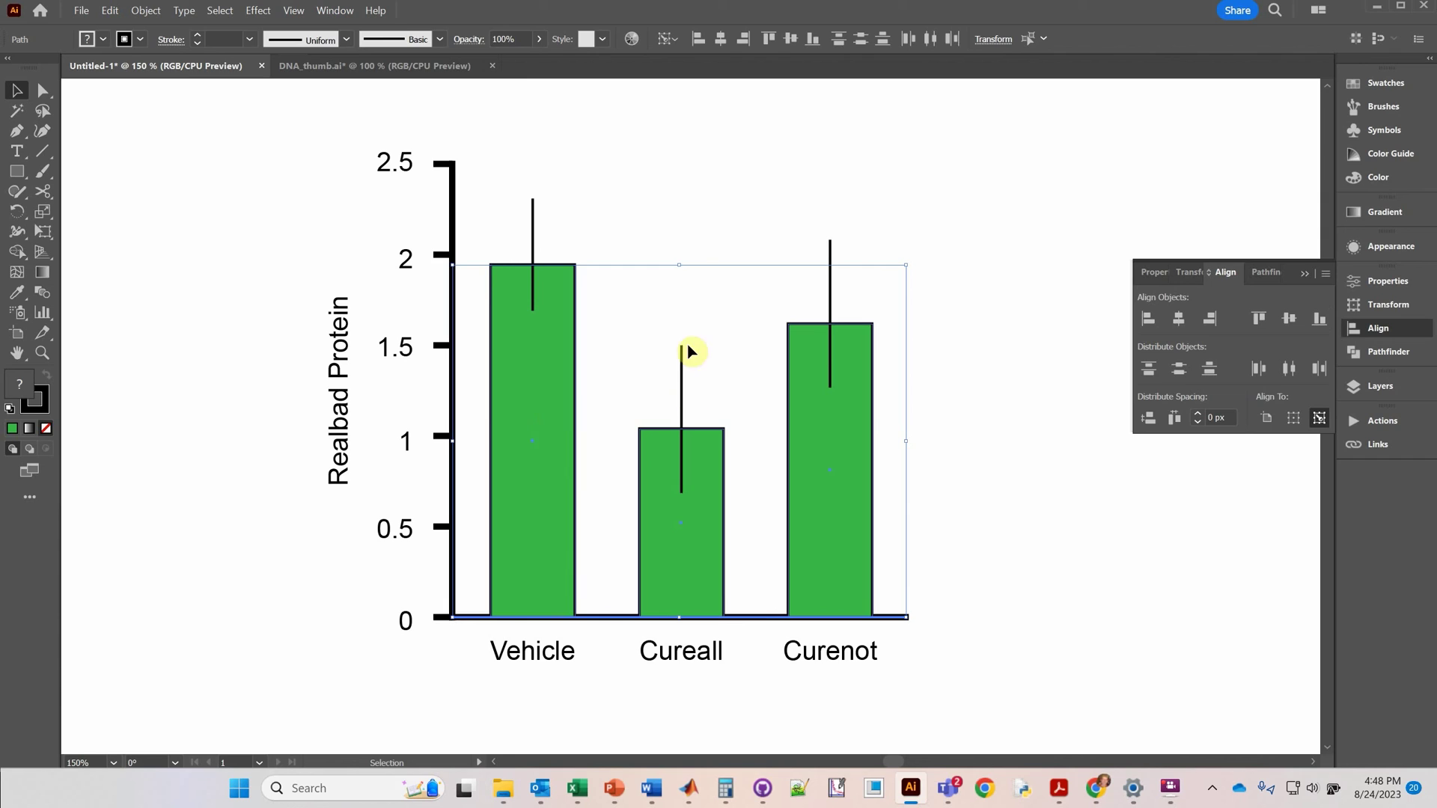
pyautogui.hotkey('ctrl', 'z')
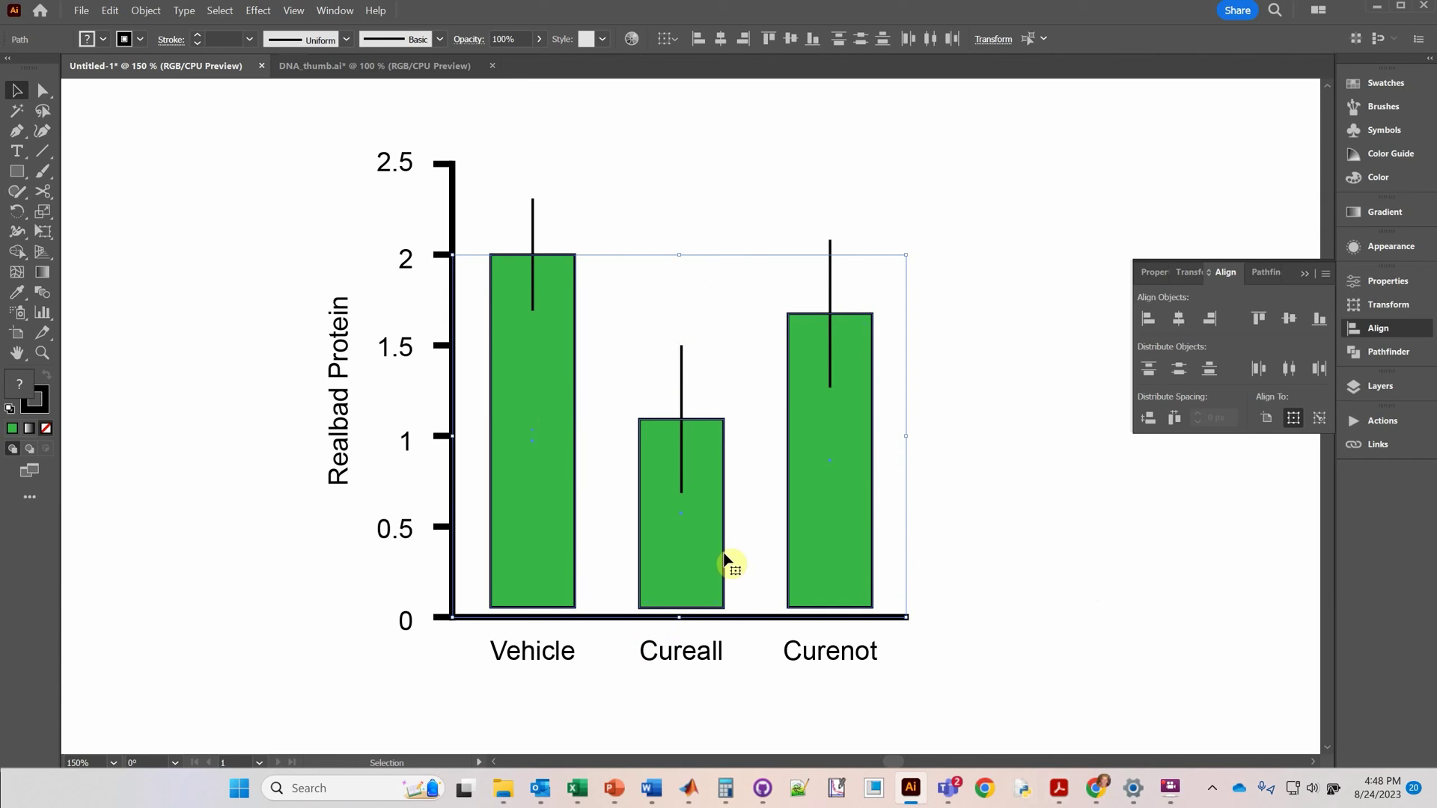
pyautogui.click(665, 267)
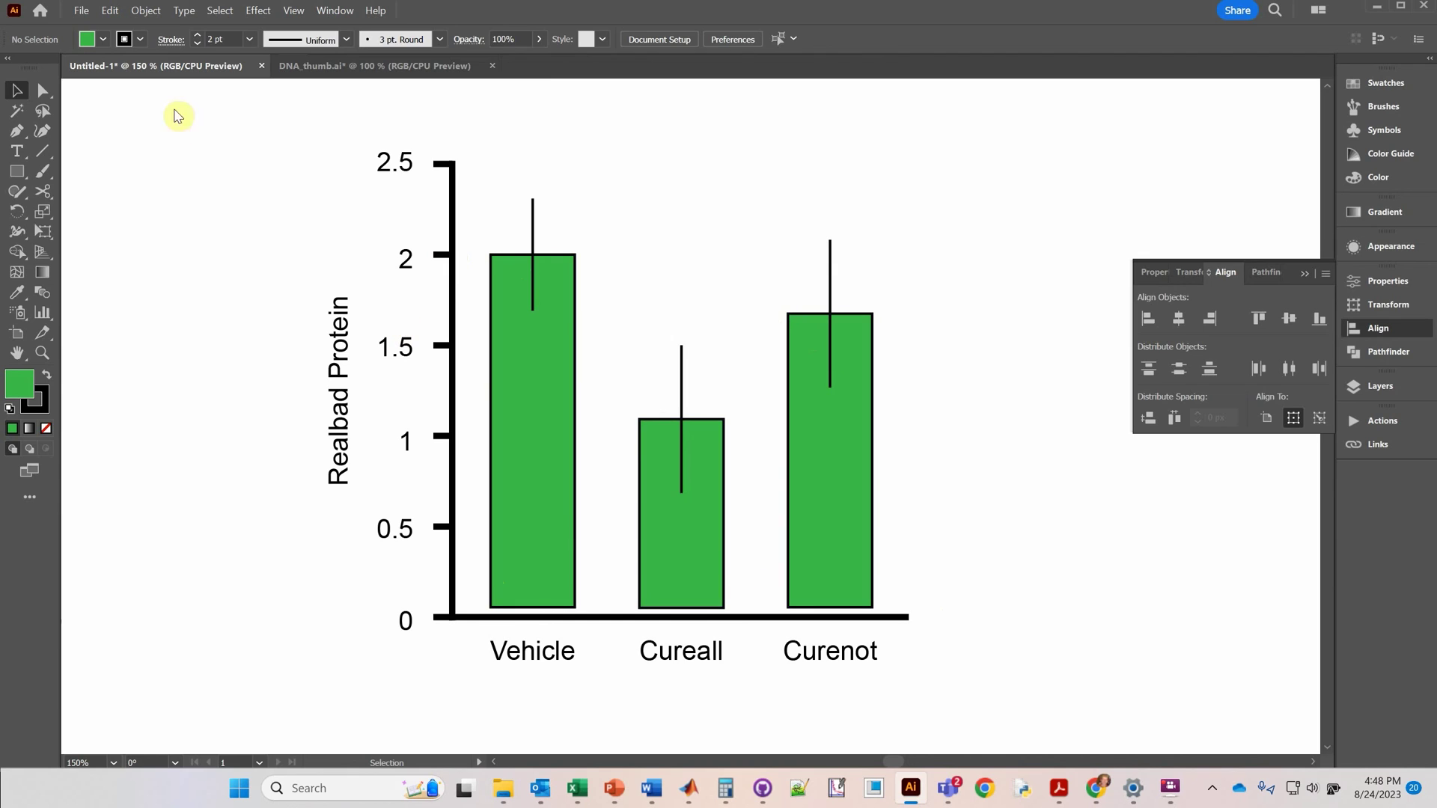
# Step: Extend the three bars down to the horizontal axis by bottom-aligning only their lower anchor points to the axis line's right end point
pyautogui.click(43, 91)
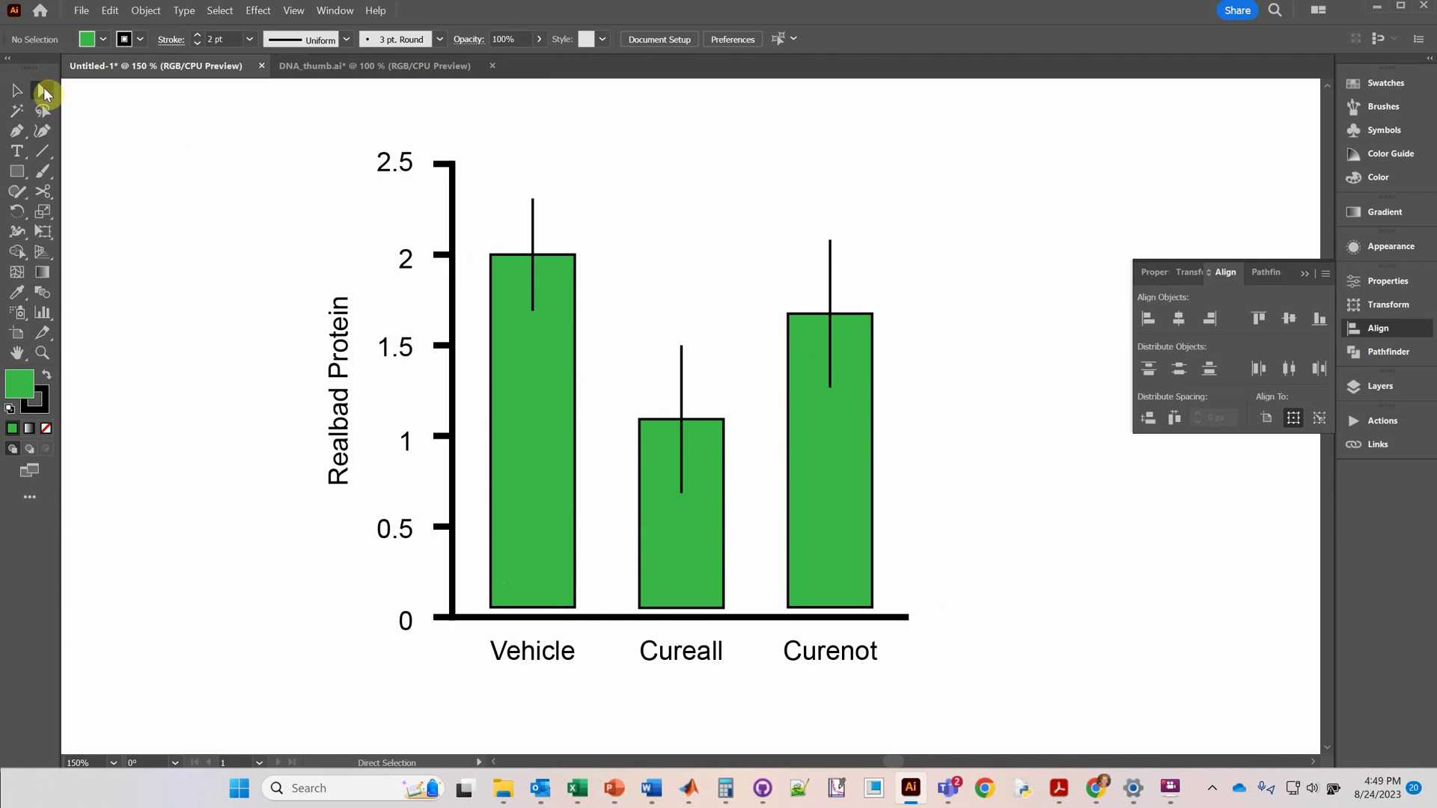
pyautogui.moveTo(470, 587); pyautogui.dragTo(928, 618)
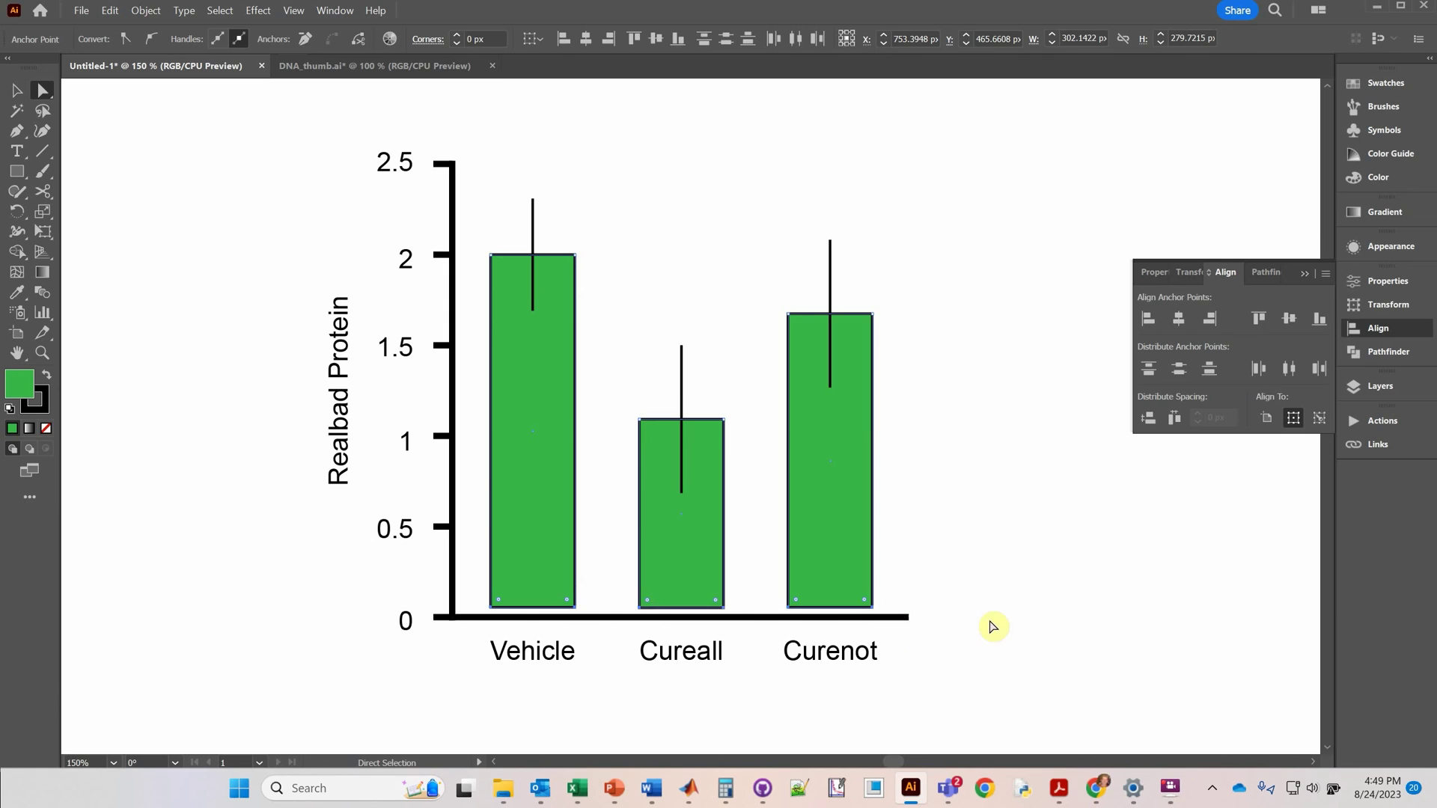
pyautogui.keyDown('shift'); pyautogui.click(906, 618); pyautogui.keyUp('shift')
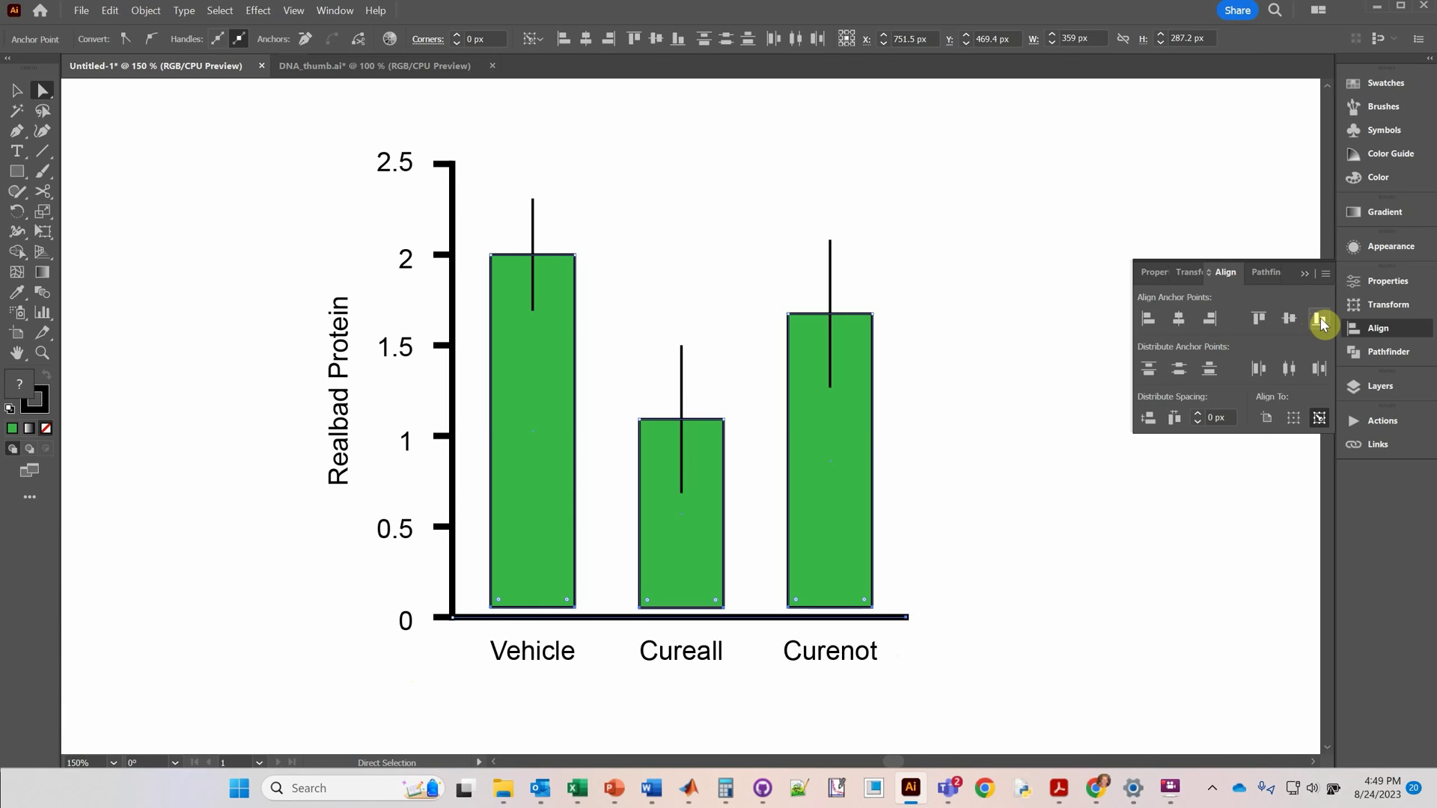
pyautogui.keyDown('shift'); pyautogui.click(907, 616); pyautogui.keyUp('shift')
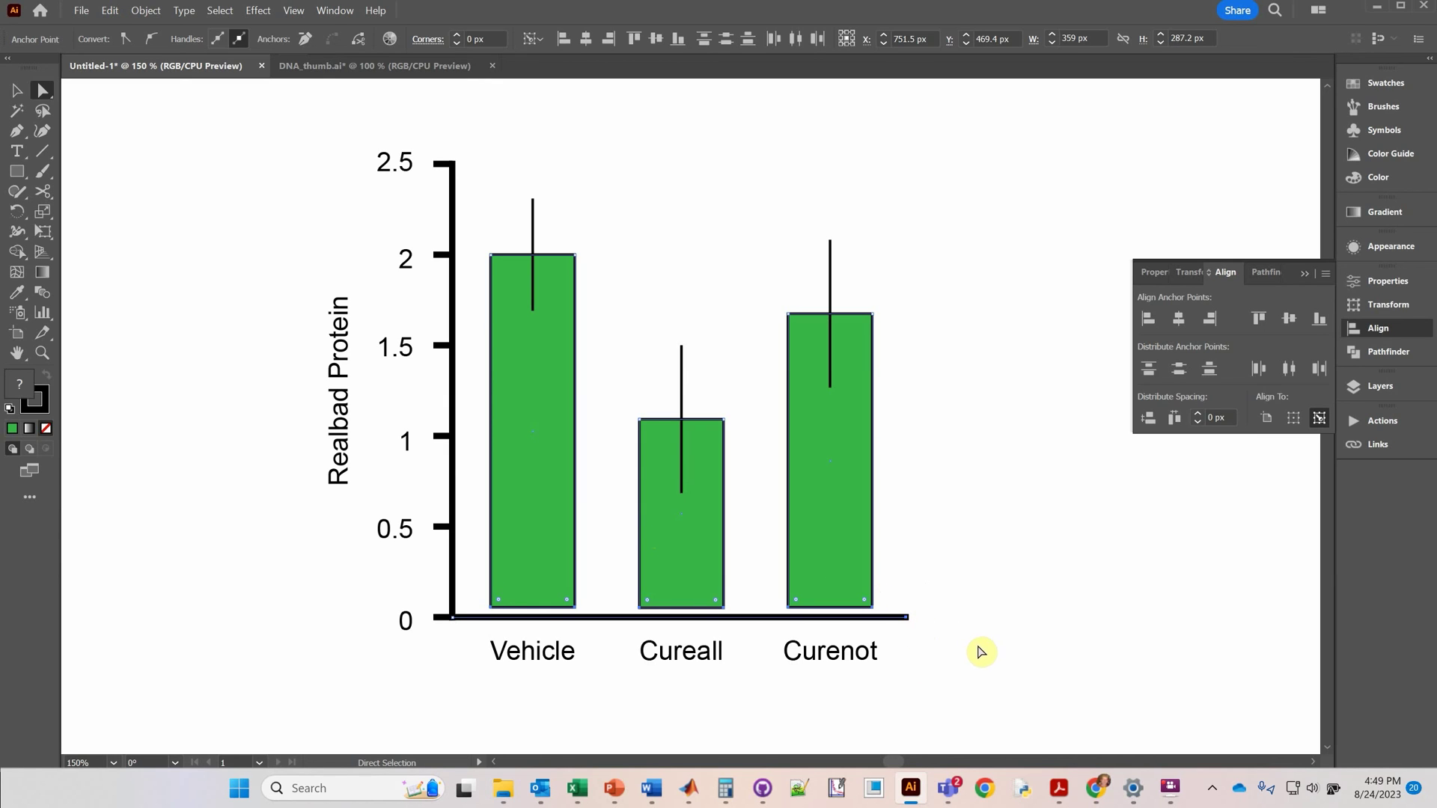
pyautogui.click(1319, 320)
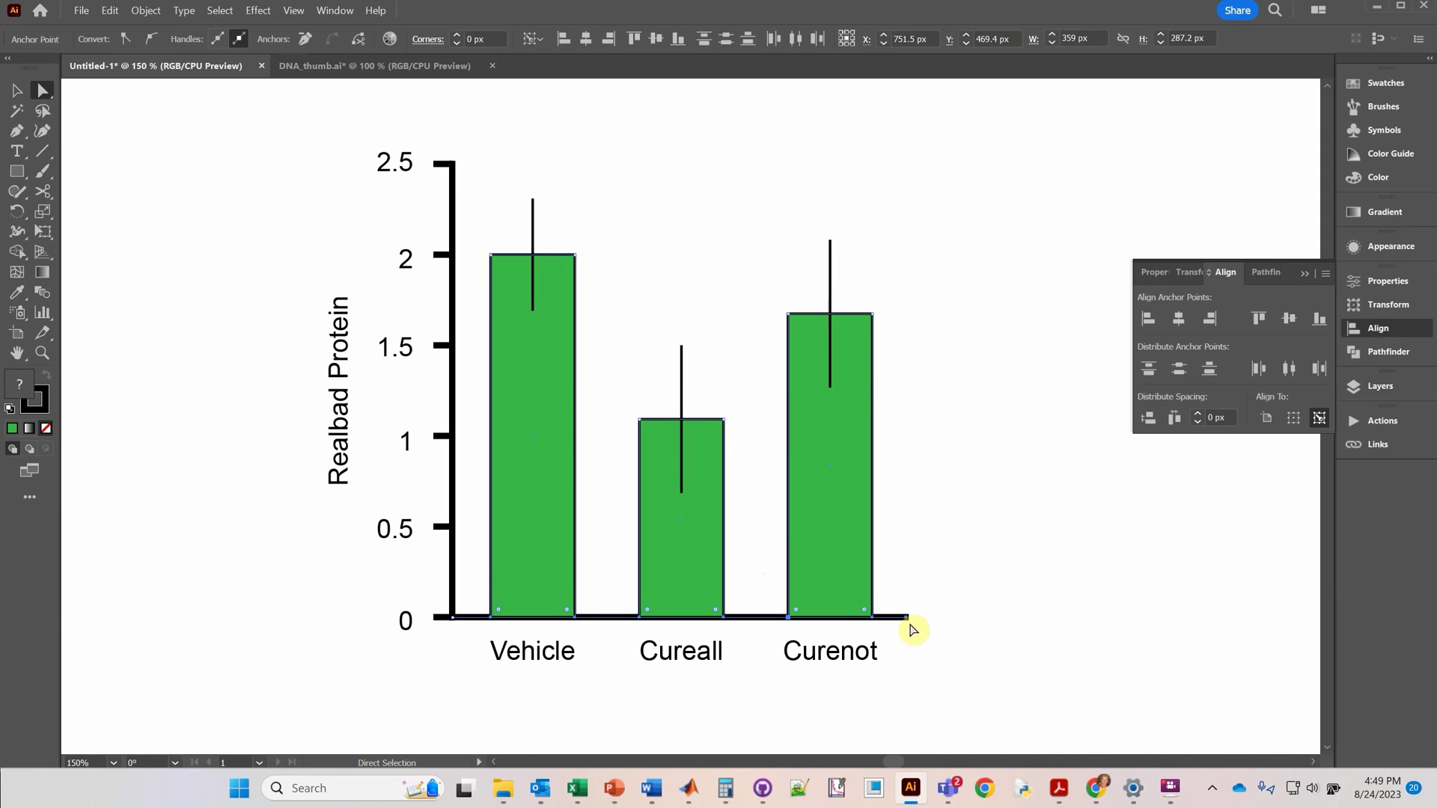
pyautogui.click(17, 90)
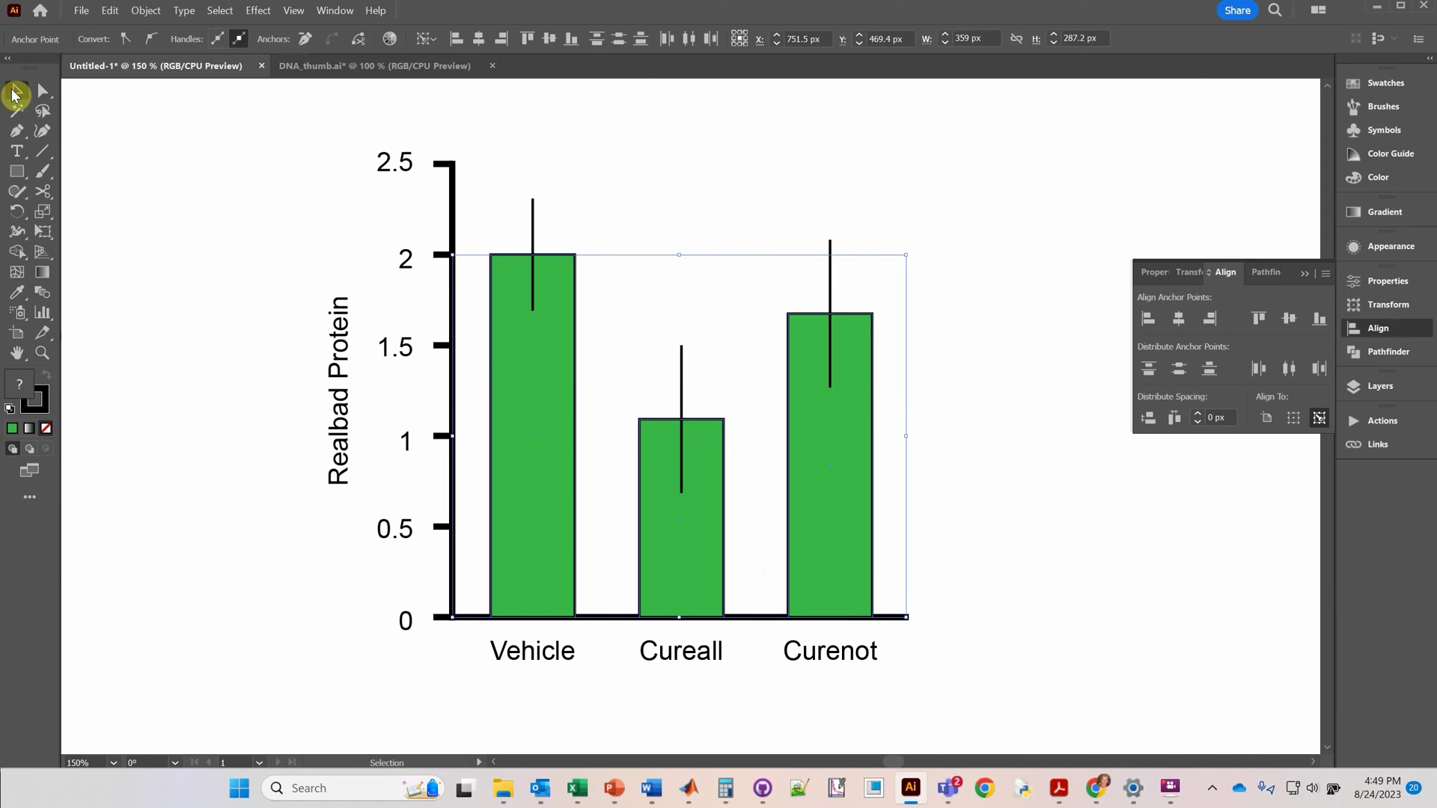
# Step: Bring the horizontal axis line to the front so it lies over the bars' lower edges, and deselect it
pyautogui.click(256, 493)
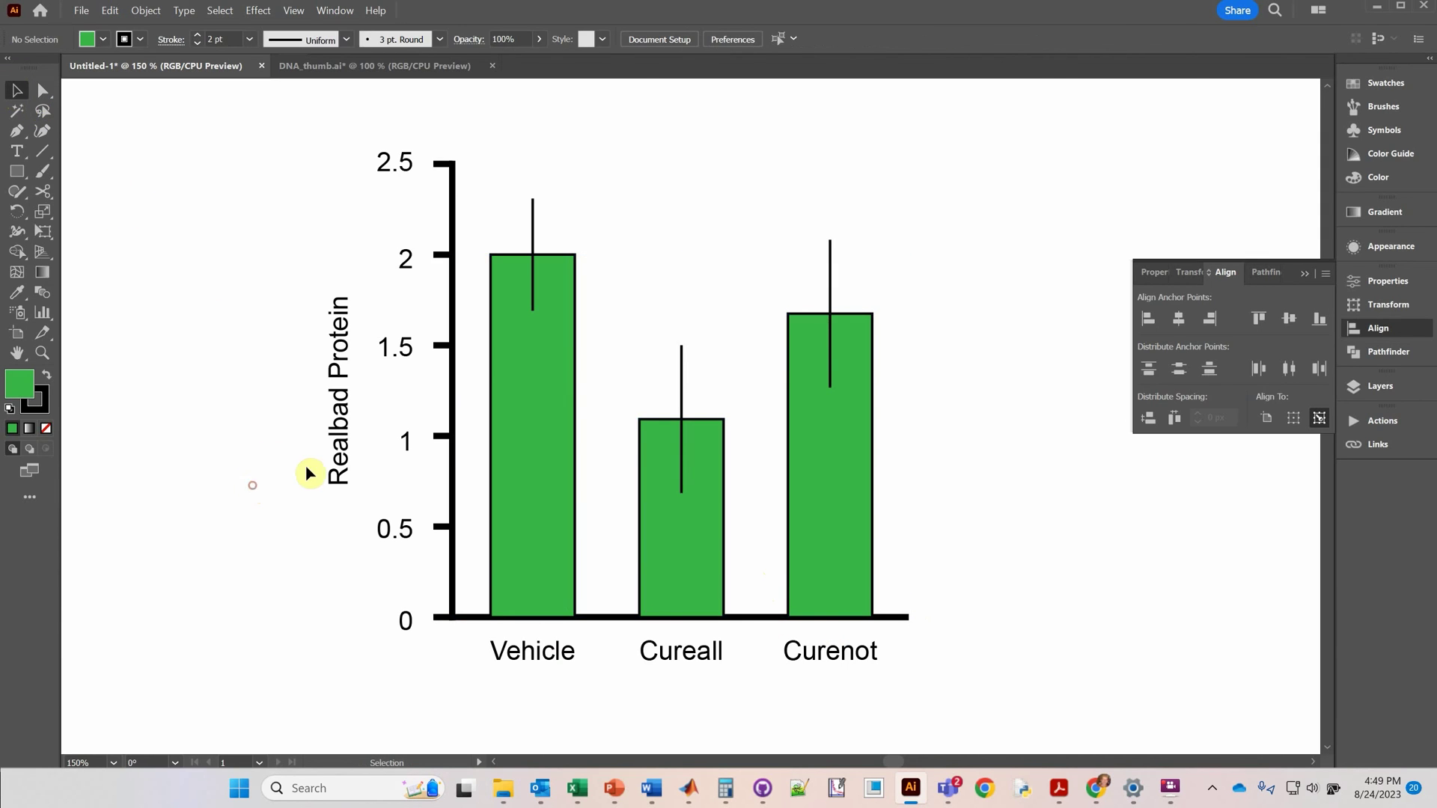
pyautogui.click(472, 619)
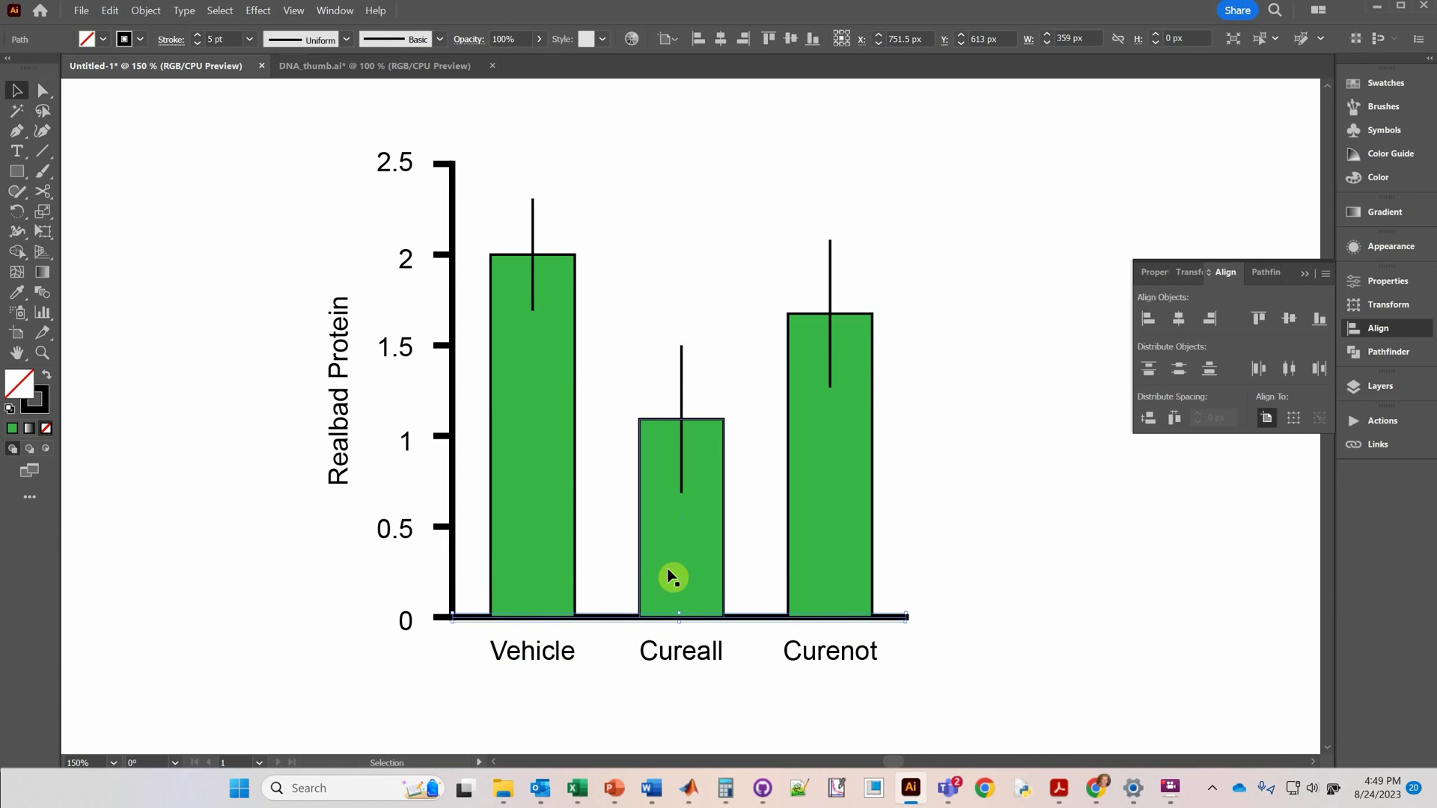
pyautogui.rightClick(608, 623)
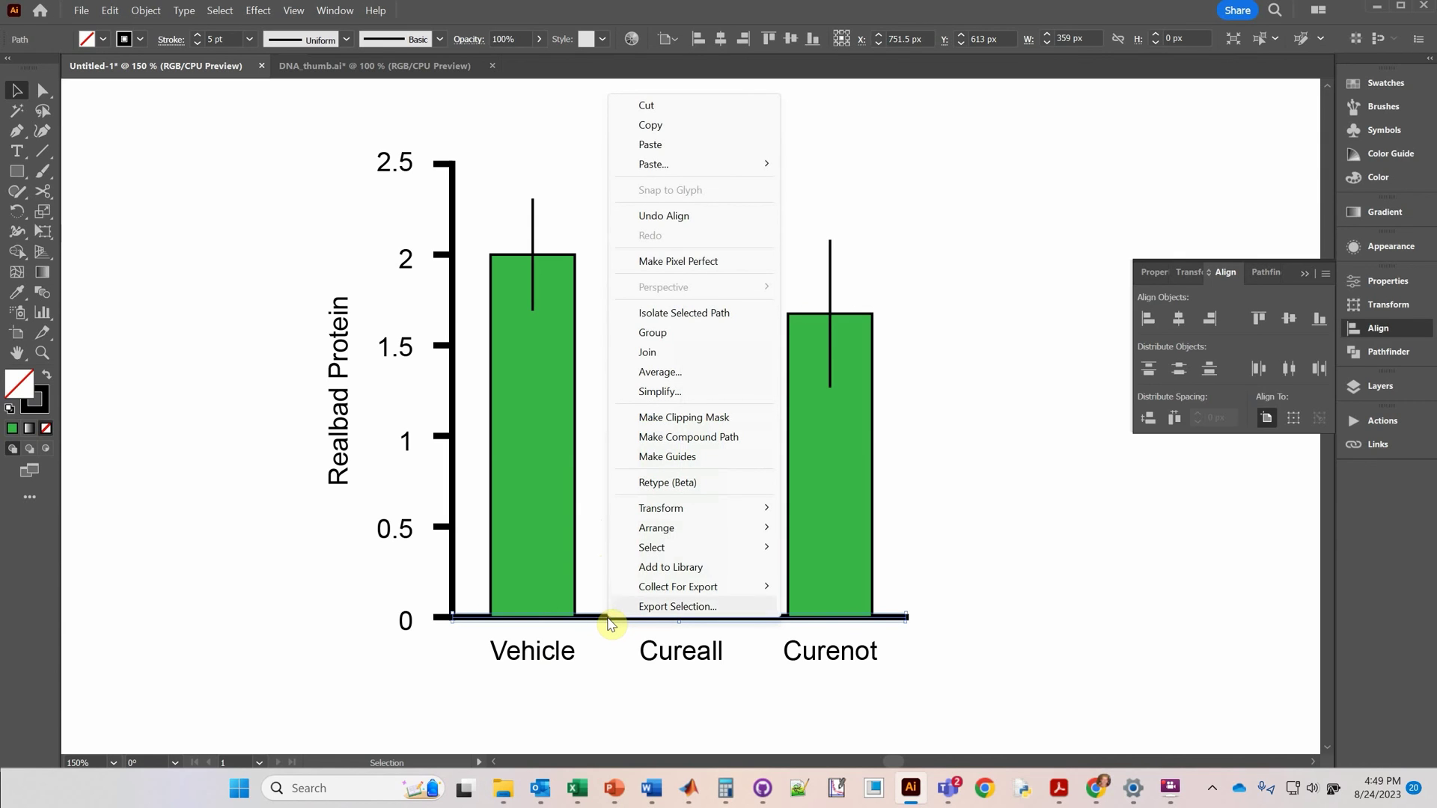
pyautogui.moveTo(658, 528)
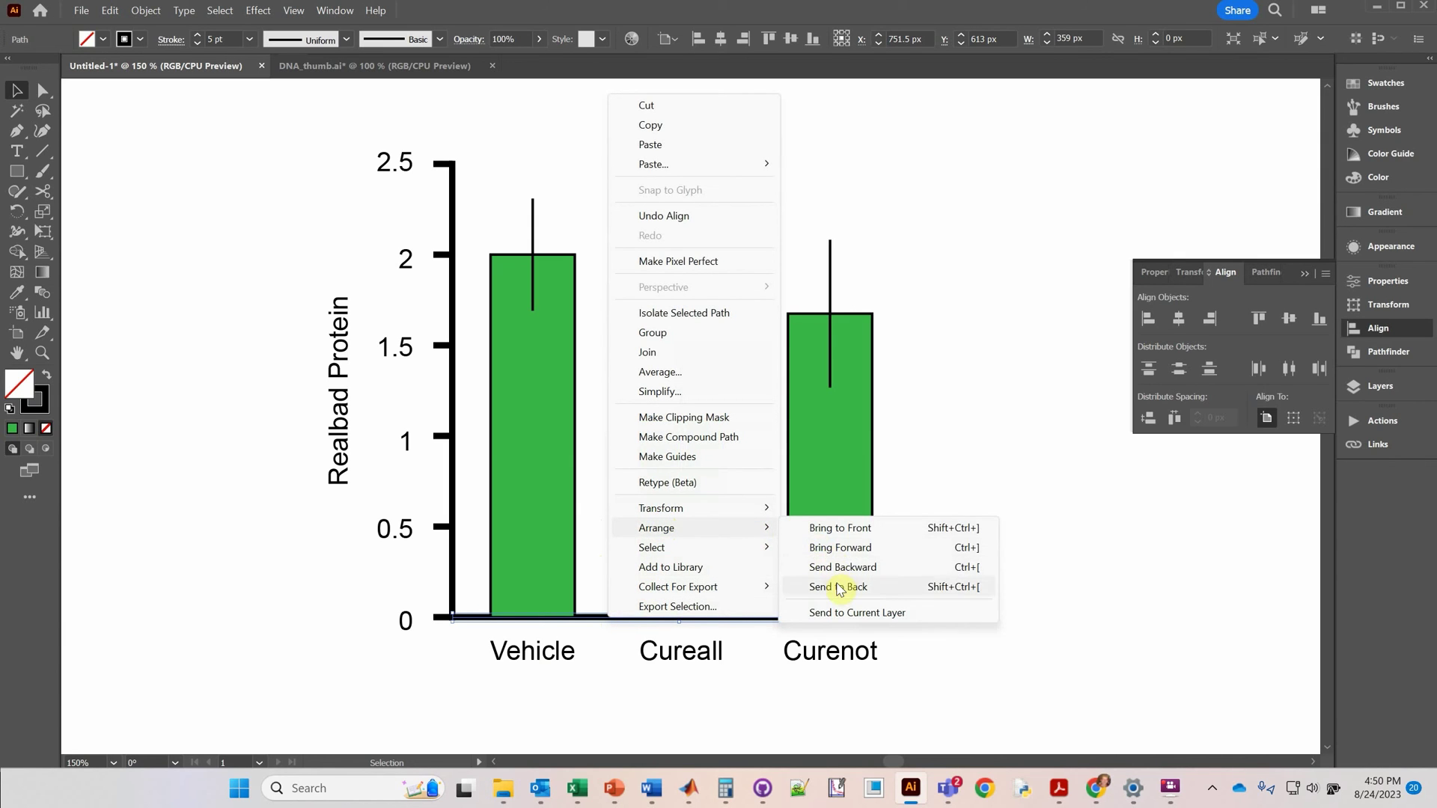
pyautogui.click(842, 529)
pyautogui.click(1024, 607)
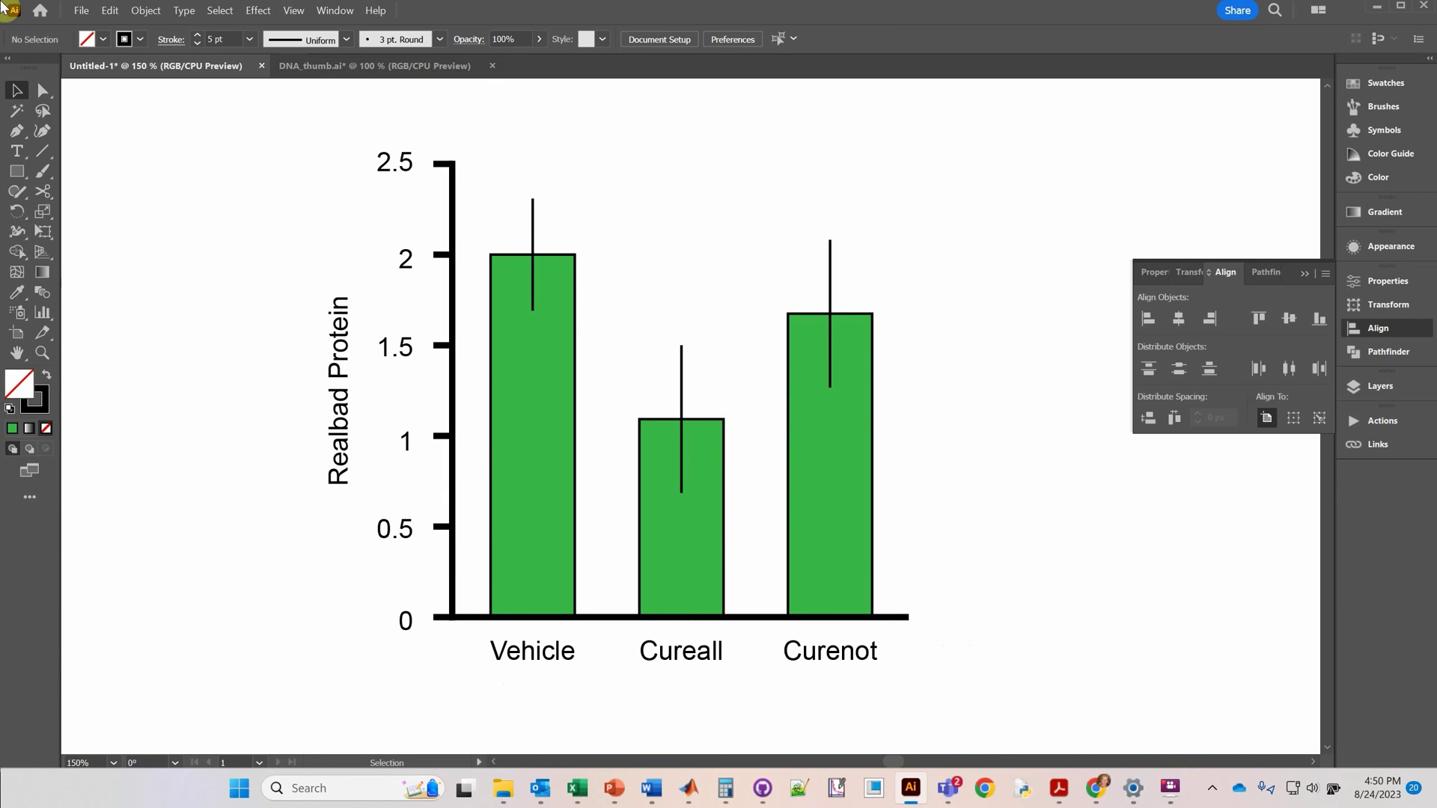
# Step: In the outro_bkgr.ai document, draw an octagon around the video and music credits and apply the DNA double-helix pattern brush to its outline
pyautogui.moveTo(634, 342); pyautogui.dragTo(852, 257)
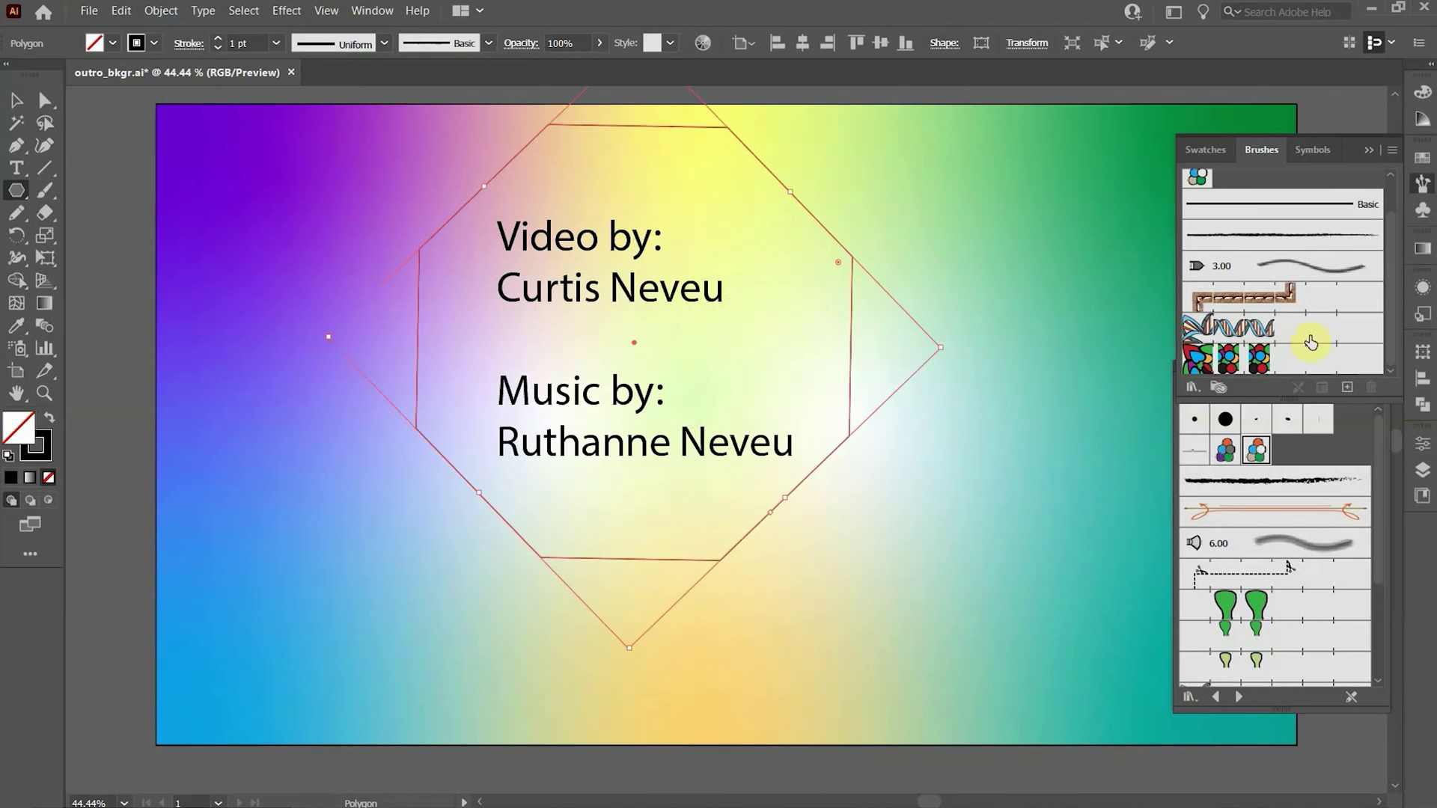
pyautogui.click(1292, 331)
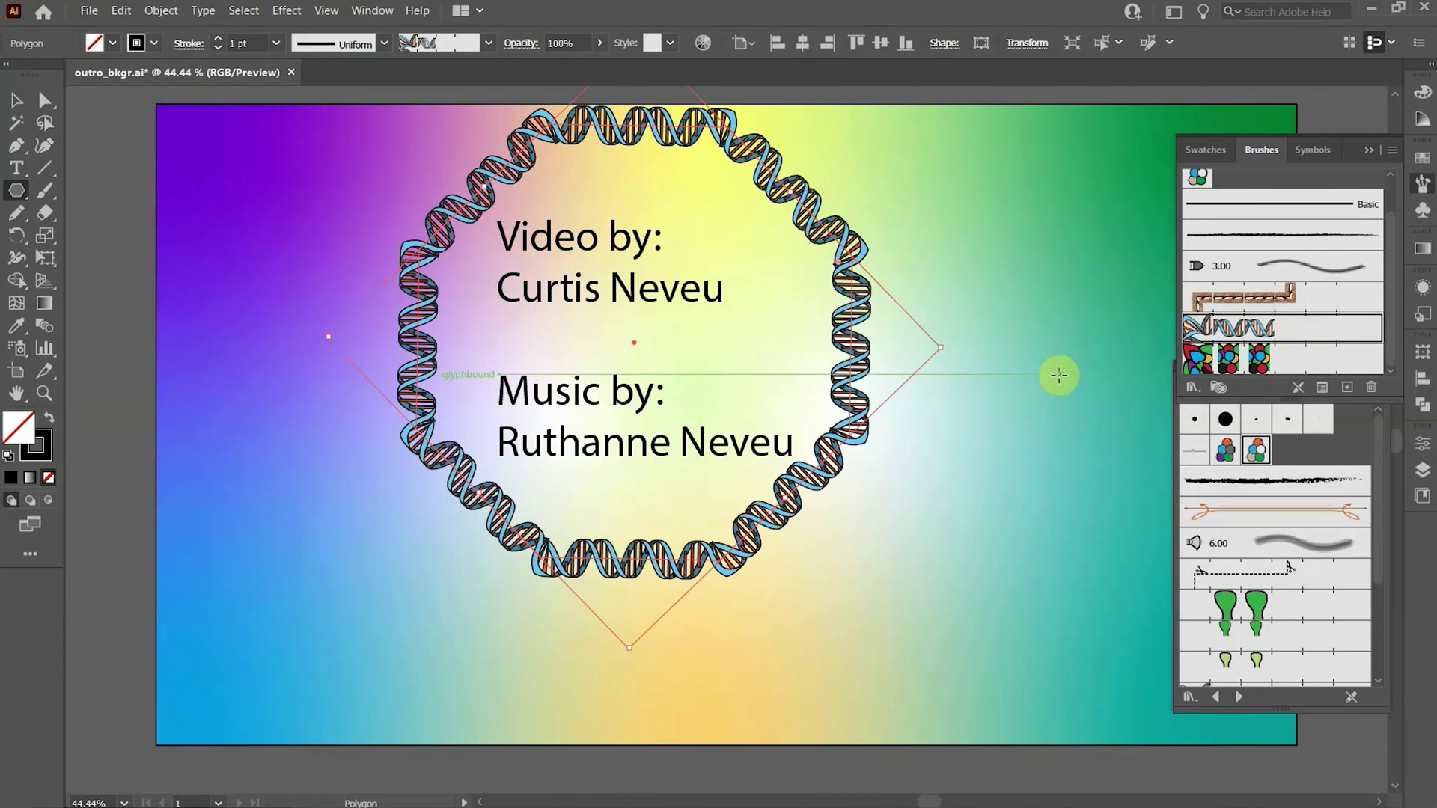